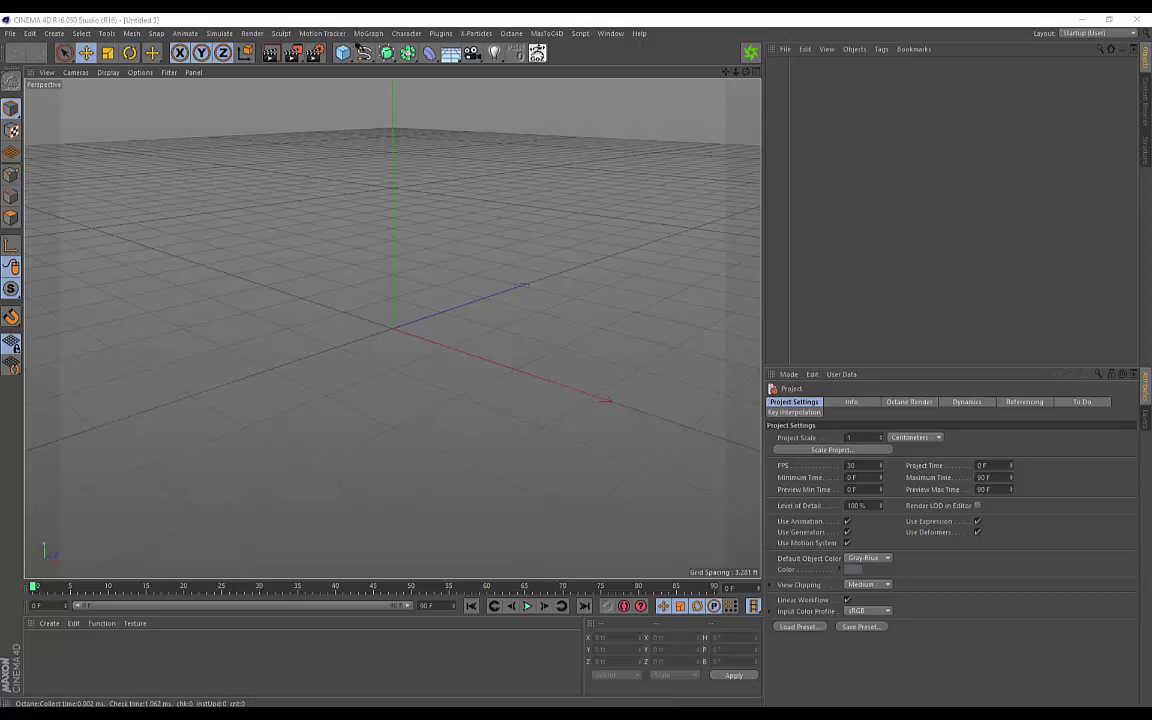
mouse_move(760, 712)
mouse_move(779, 685)
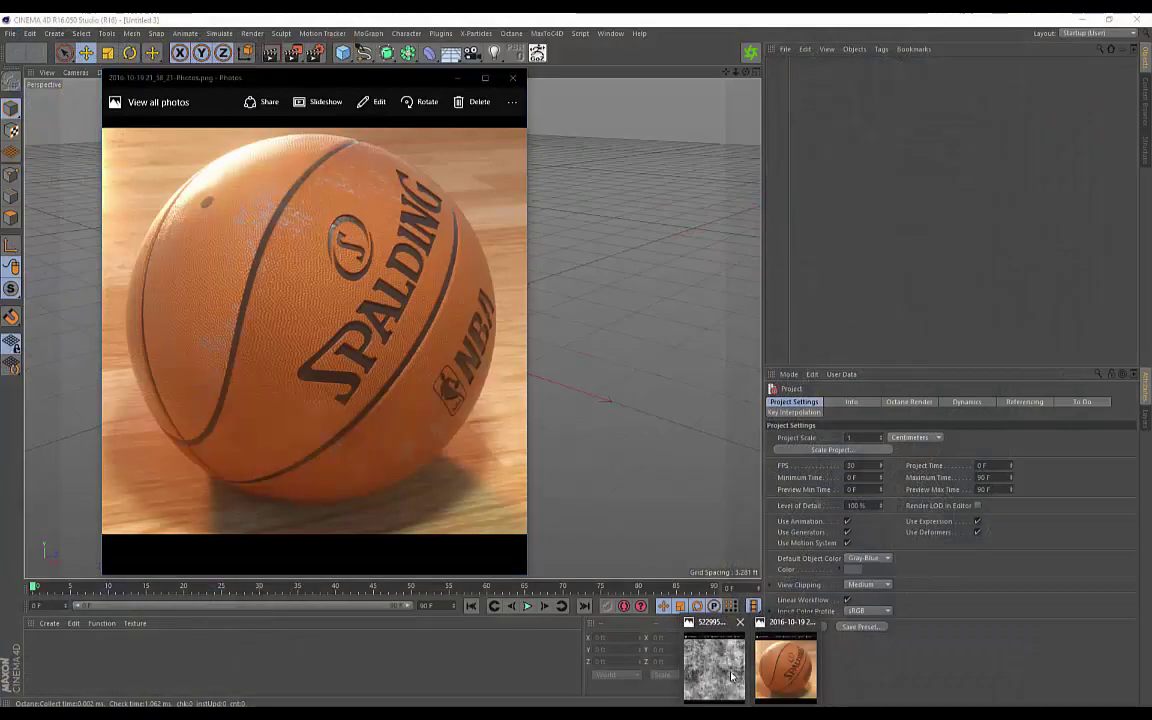
click(731, 676)
drag(646, 44, 617, 66)
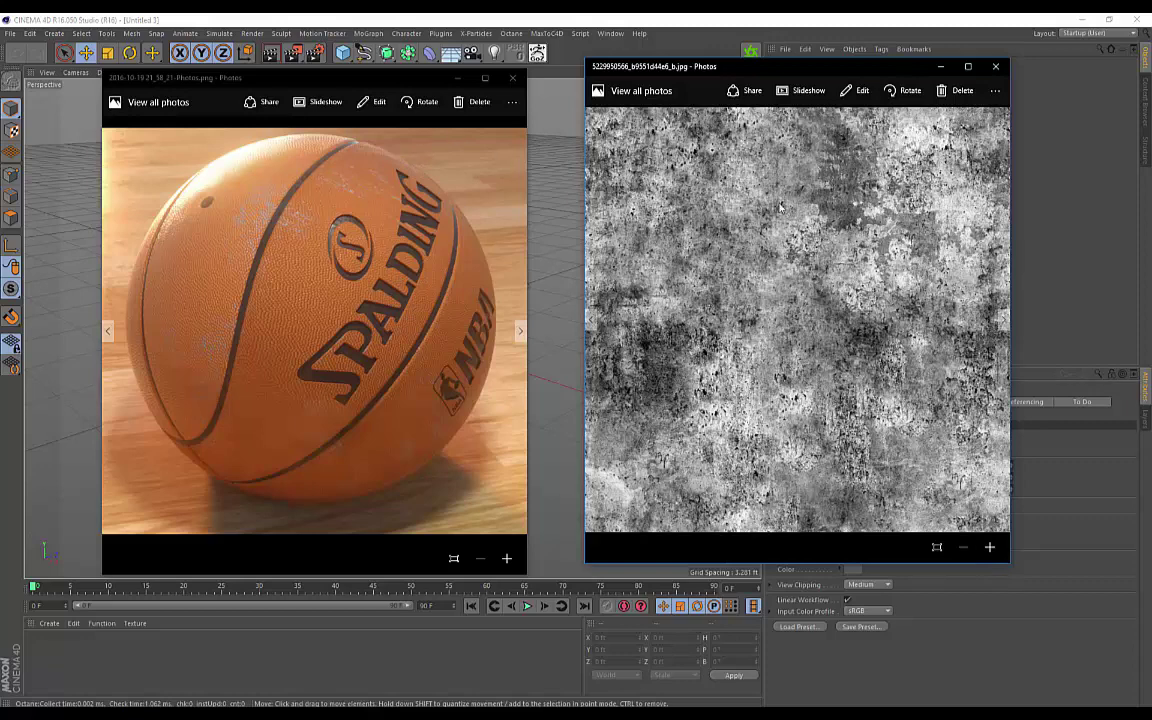
click(356, 162)
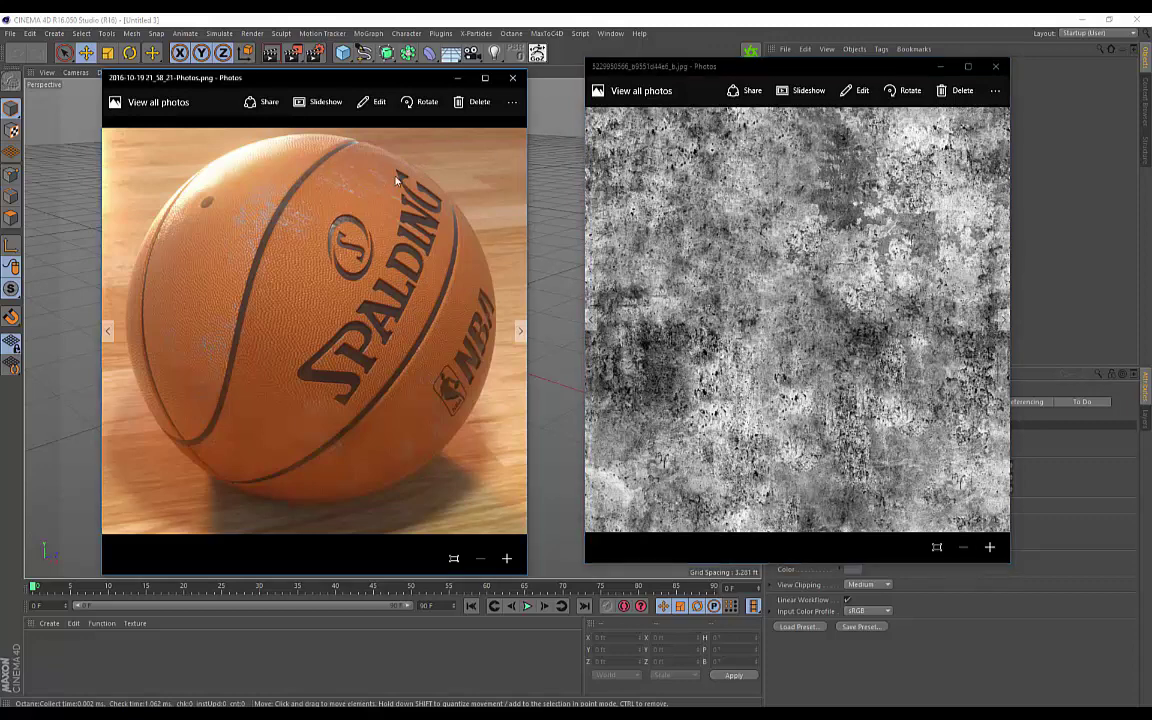
click(513, 78)
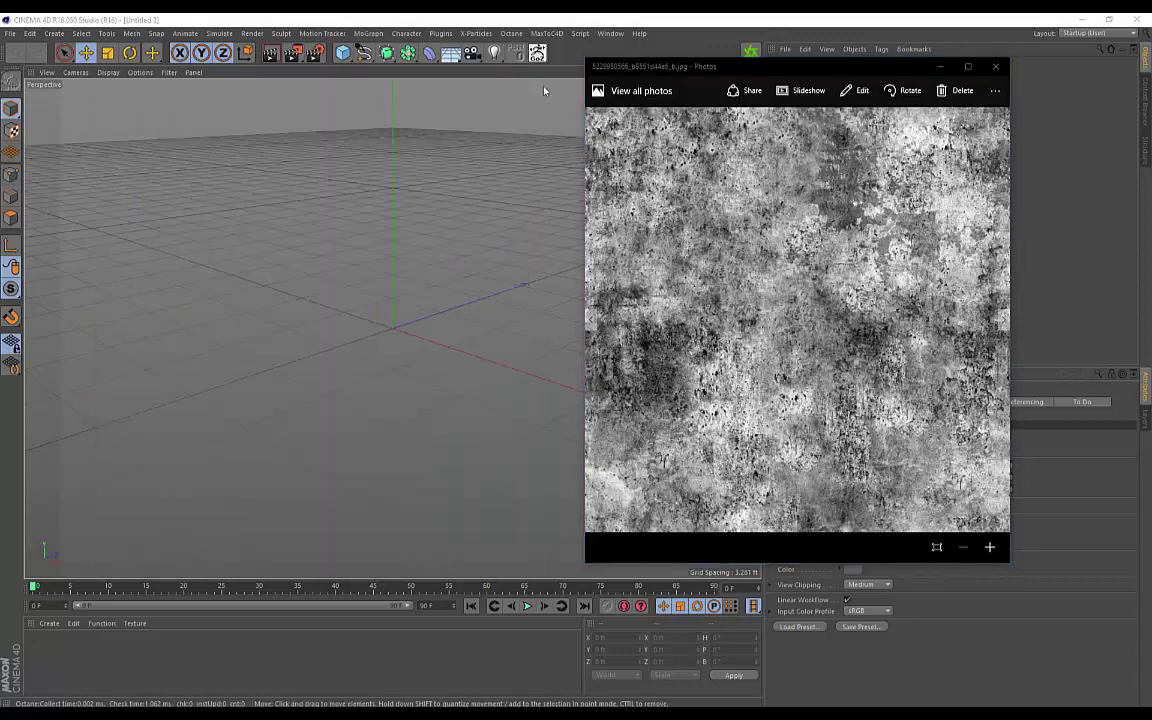
click(996, 68)
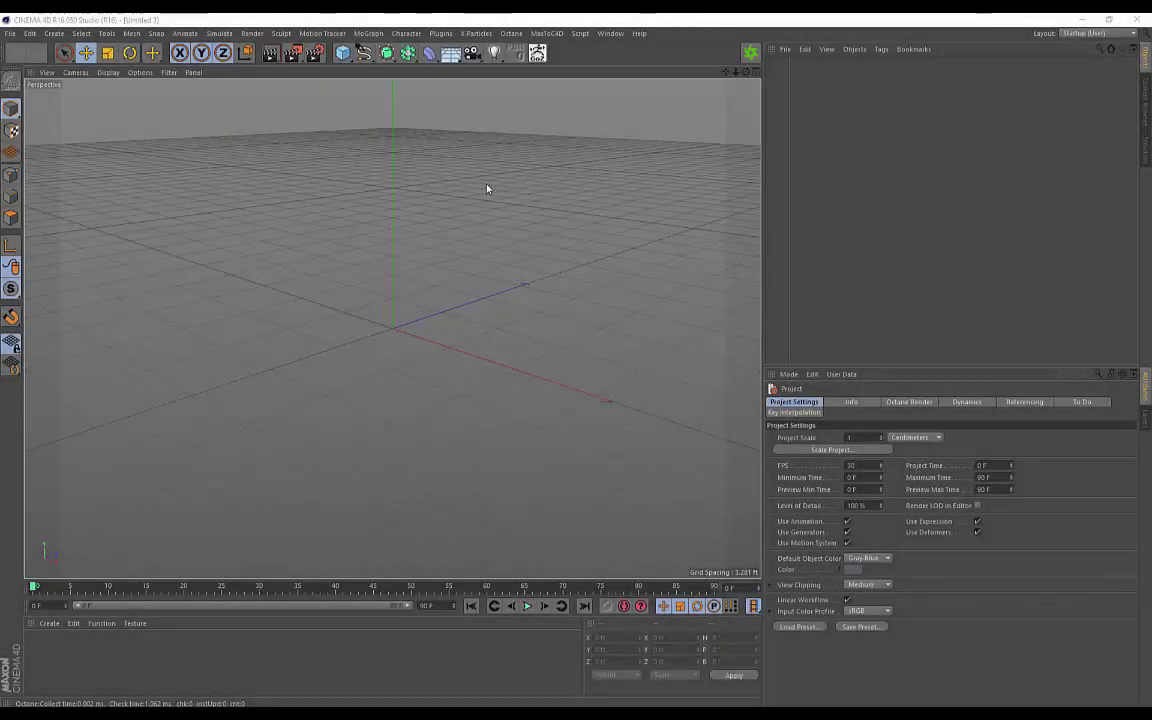
- Add a sphere primitive and set its segments to 48
click(343, 55)
click(580, 91)
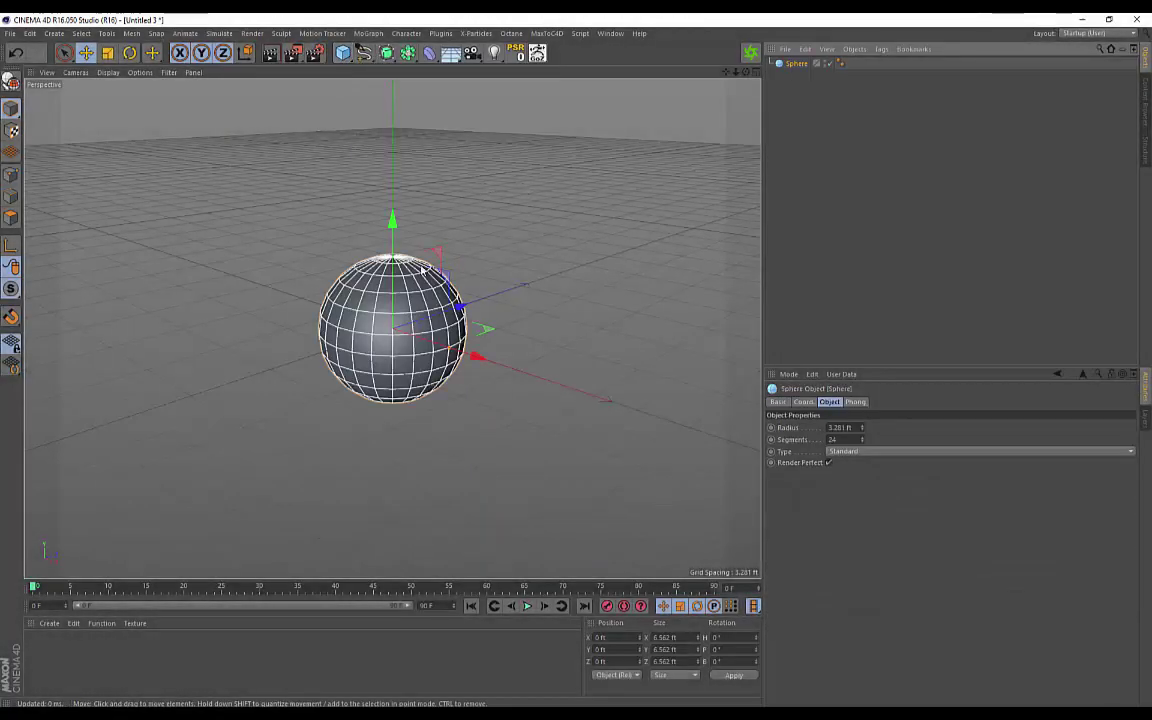
double_click(834, 439)
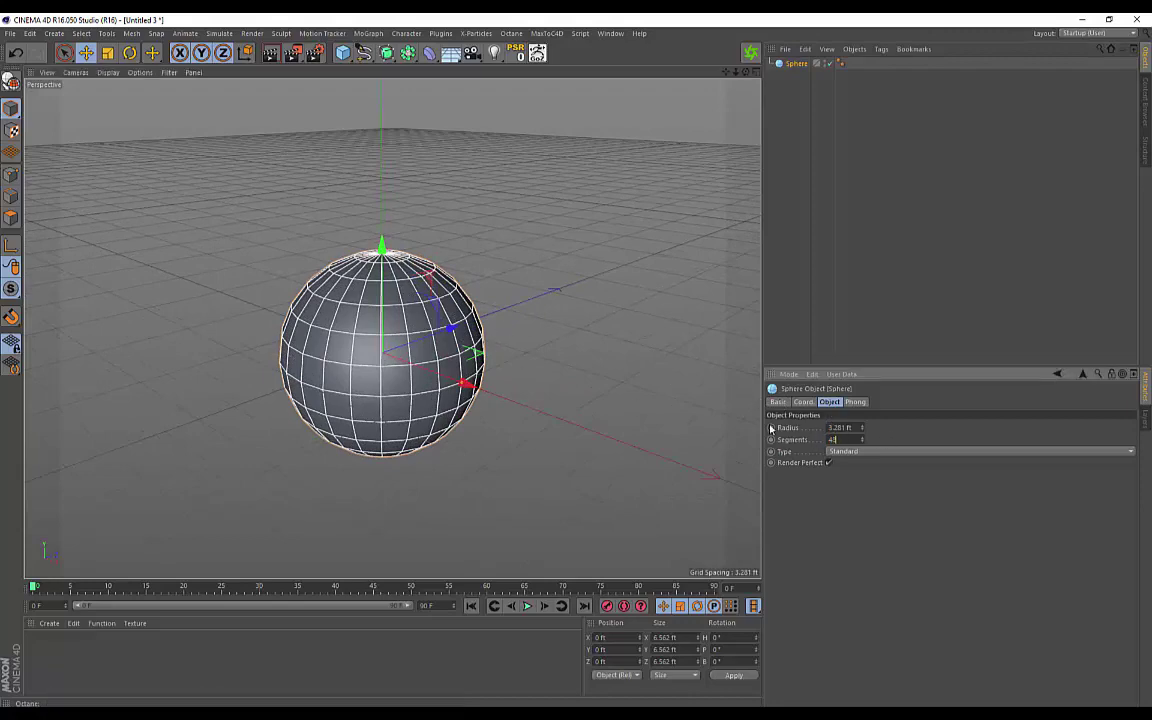
key(Return)
- Examine the sphere's segment mesh from several angles and distances
alt+middle_drag(392, 308, 409, 298)
alt+right_drag(409, 298, 548, 231)
alt+drag(548, 231, 527, 338)
alt+drag(397, 404, 517, 316)
alt+drag(213, 370, 550, 193)
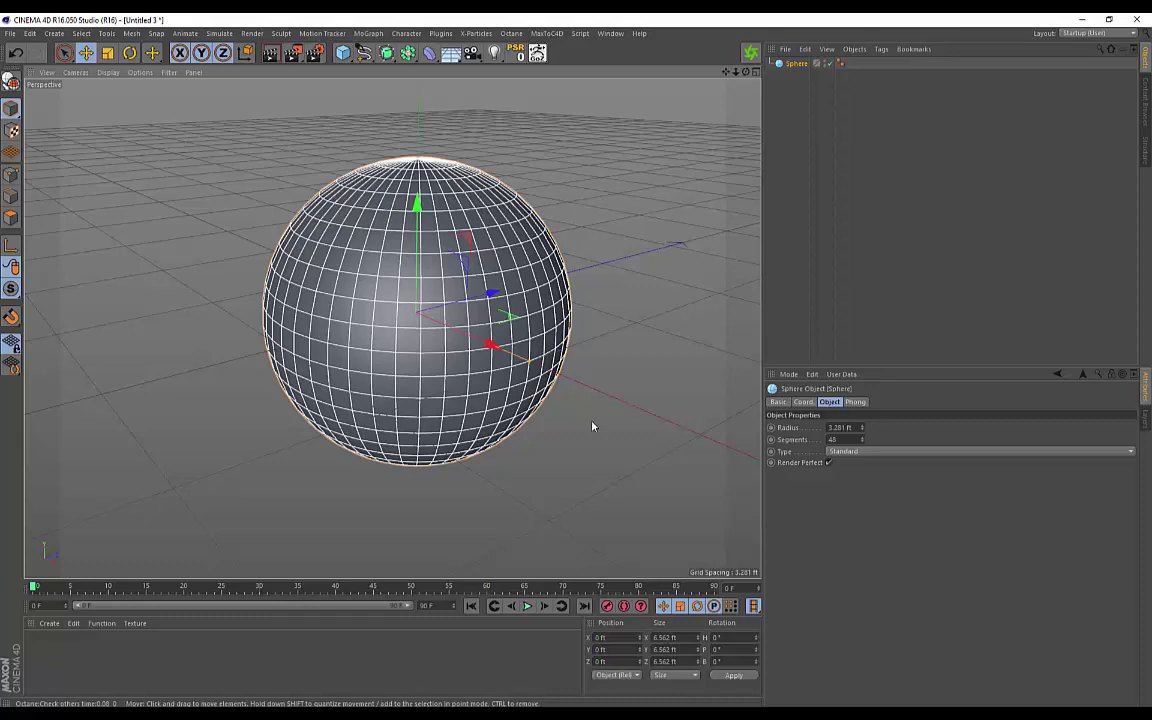
alt+drag(572, 445, 608, 410)
alt+middle_drag(244, 420, 247, 402)
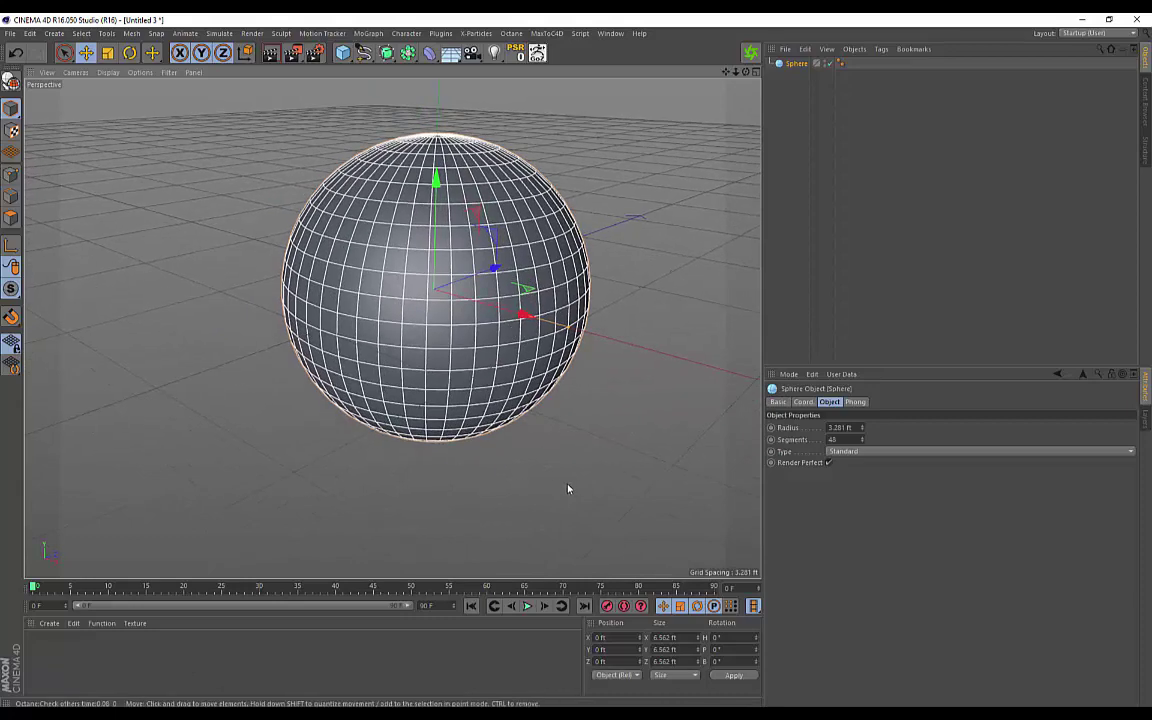
alt+middle_drag(556, 486, 527, 481)
- Create a C4doctane Octane Material and open it in the Material Editor beside the sphere
click(49, 623)
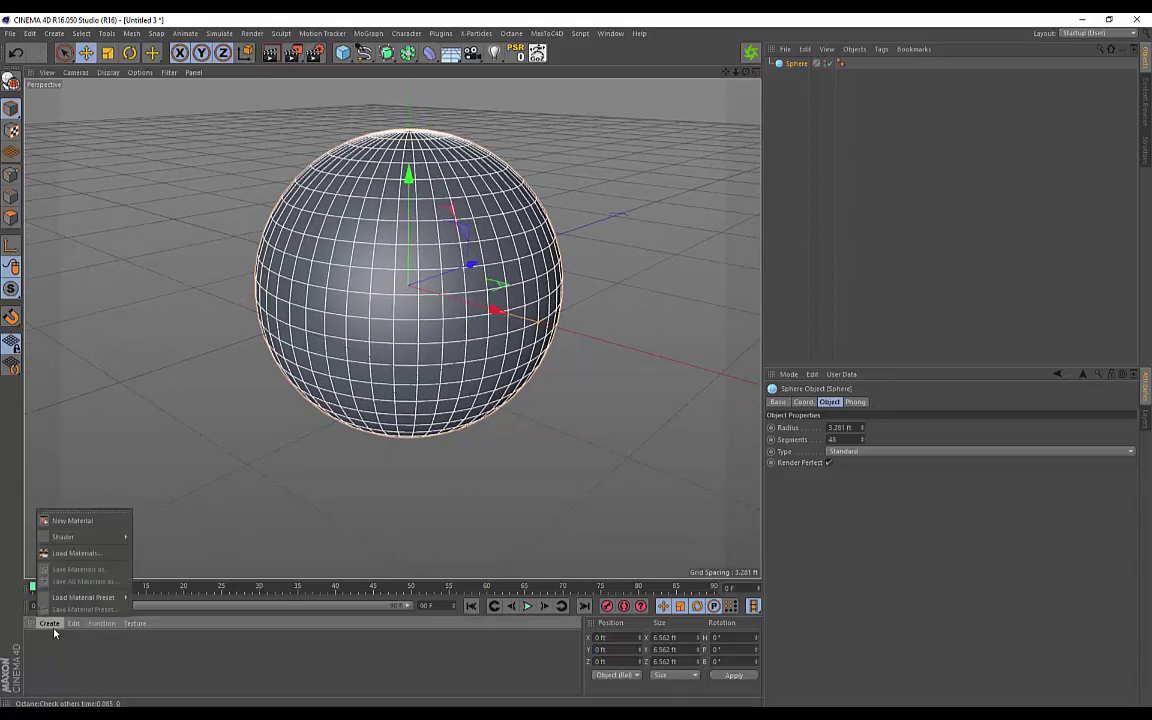
mouse_move(73, 623)
mouse_move(63, 537)
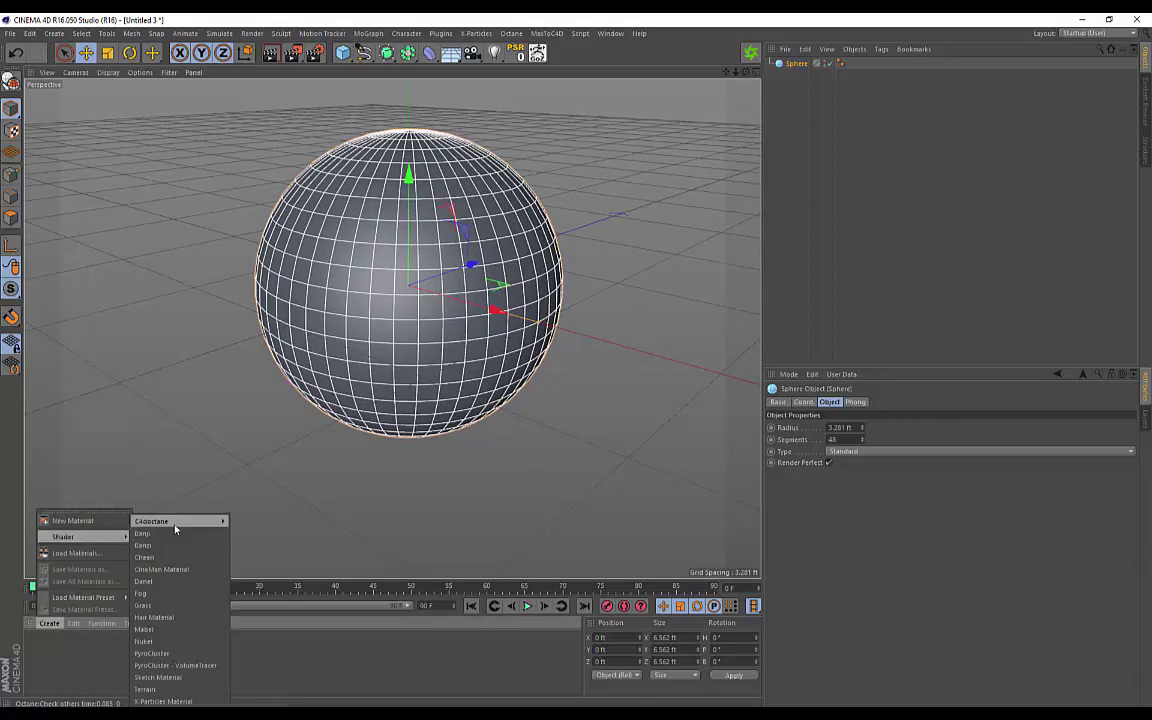
mouse_move(152, 521)
click(252, 521)
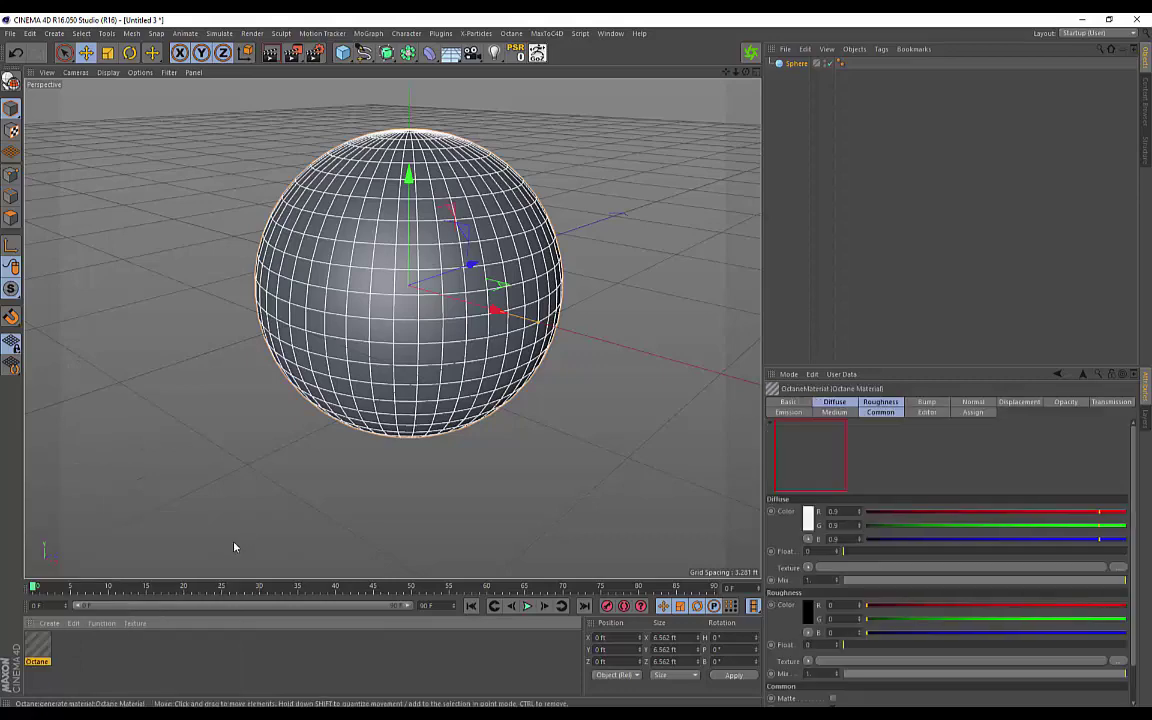
double_click(38, 648)
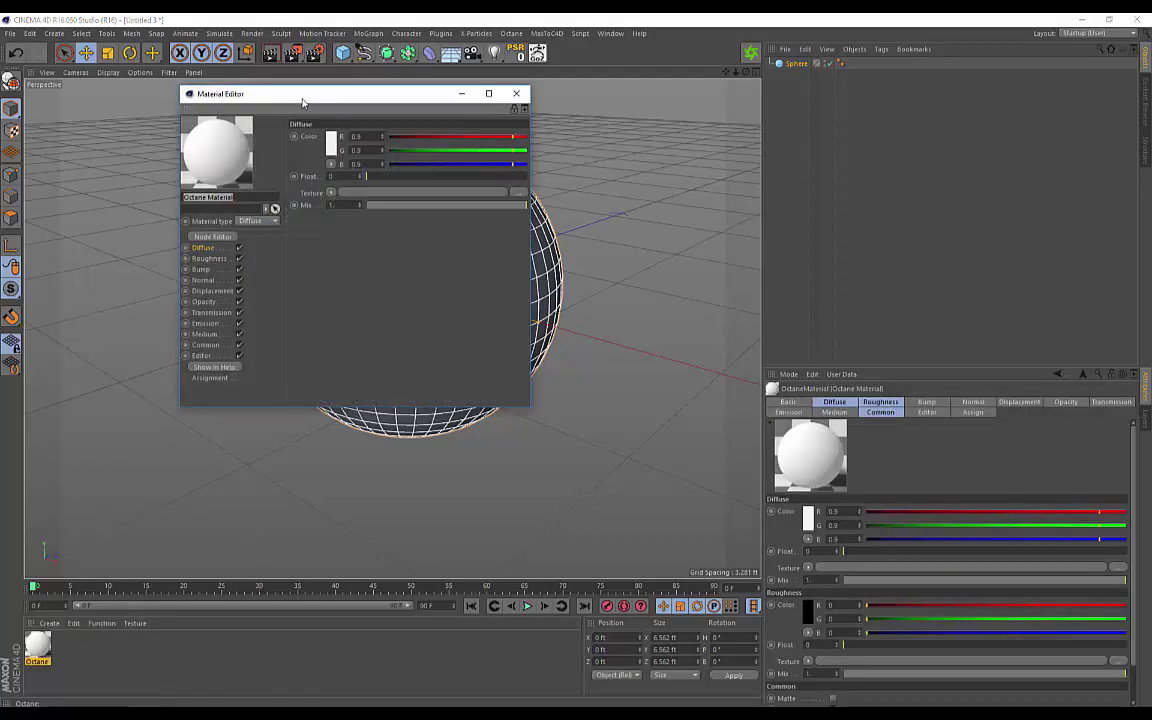
drag(300, 94, 755, 223)
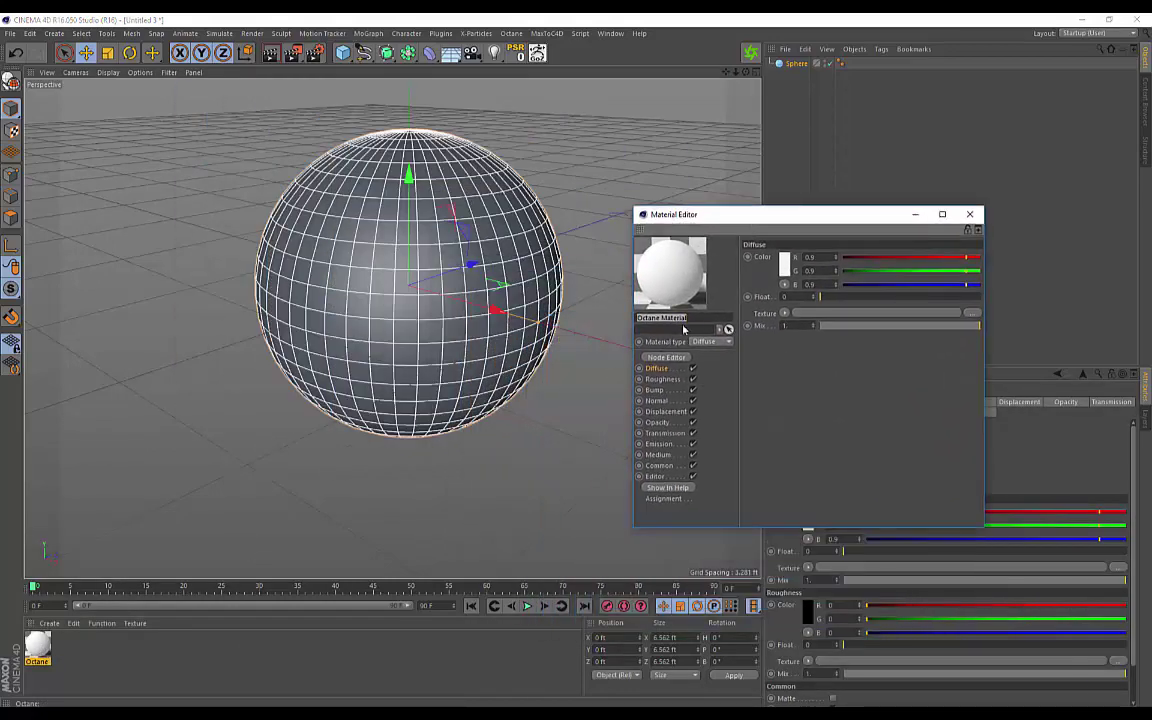
mouse_move(310, 712)
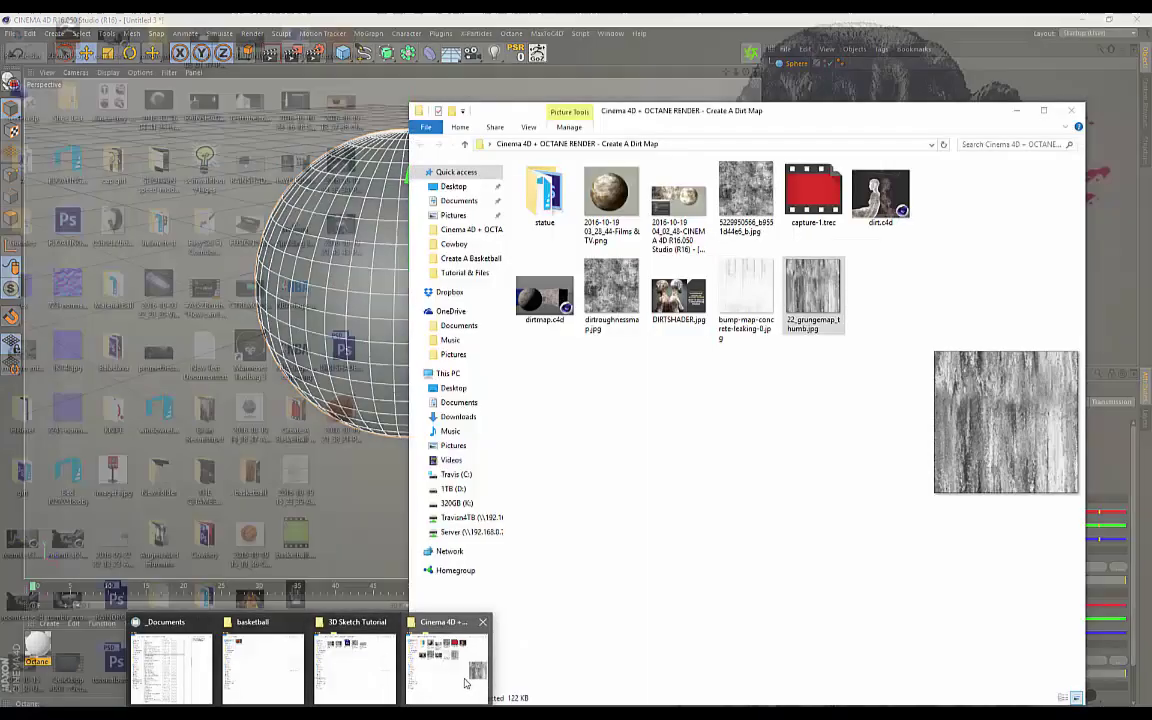
click(465, 683)
double_click(816, 236)
drag(808, 74, 475, 136)
double_click(813, 197)
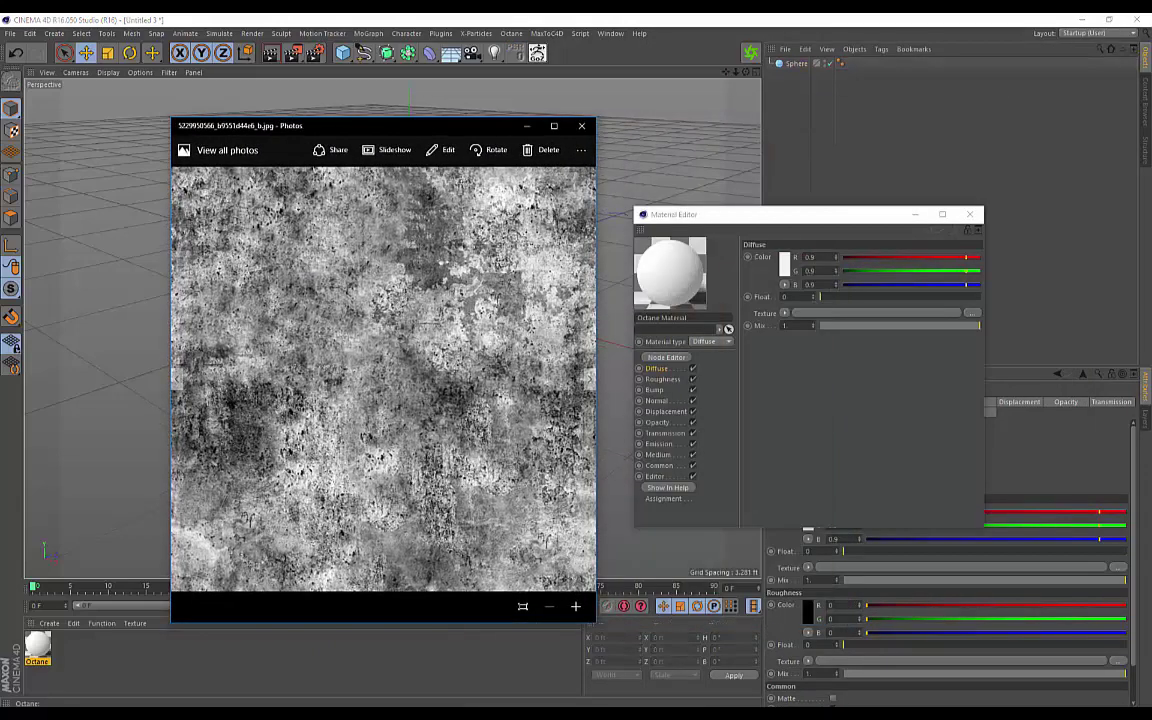
- Compare the concrete-leaking bump map and the grunge map side by side, and close both images
mouse_move(848, 712)
click(807, 685)
drag(397, 136, 303, 121)
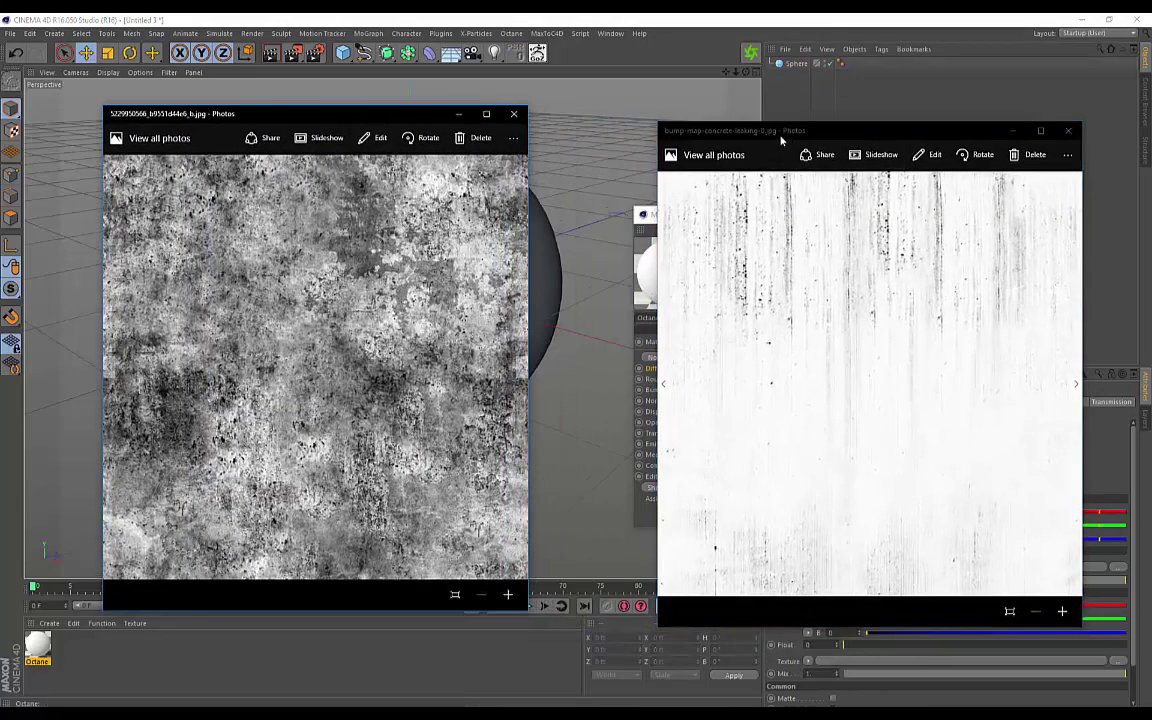
drag(675, 131, 588, 123)
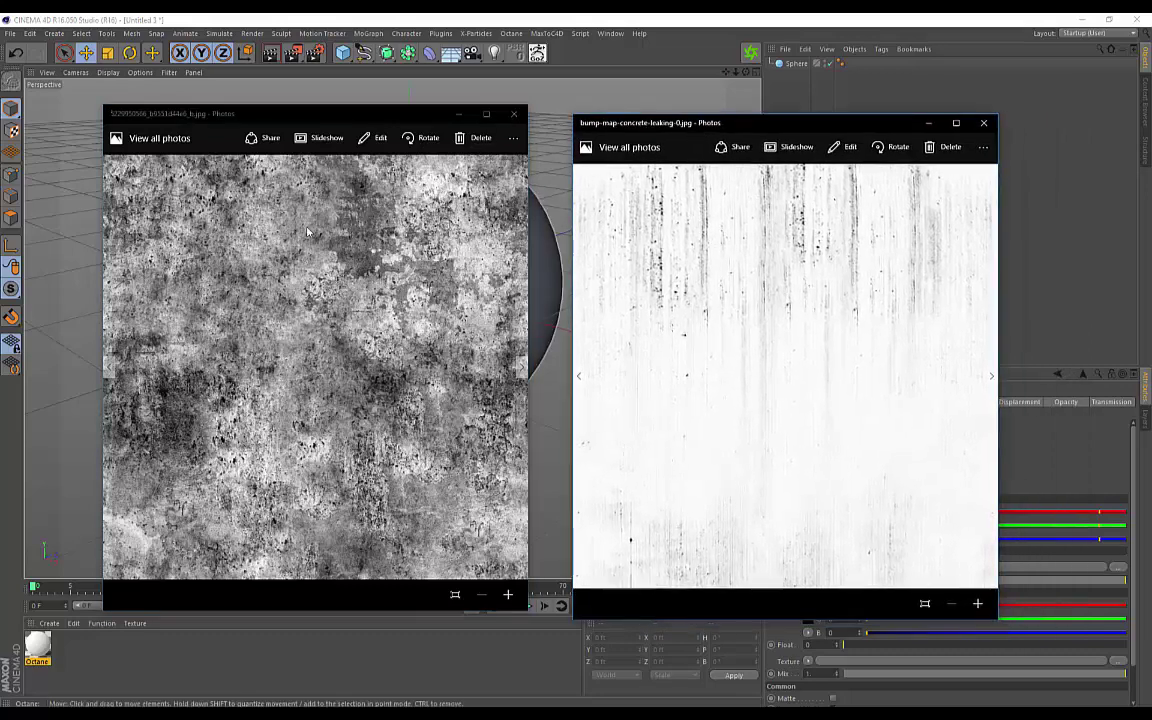
drag(279, 117, 264, 123)
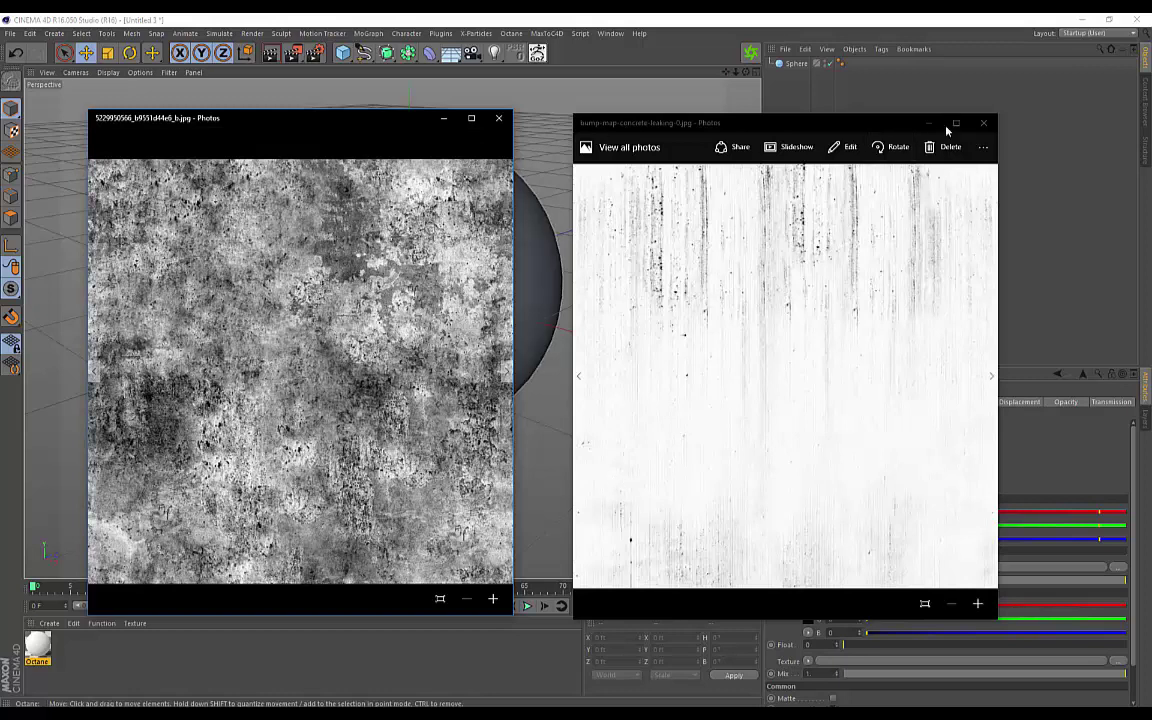
click(983, 123)
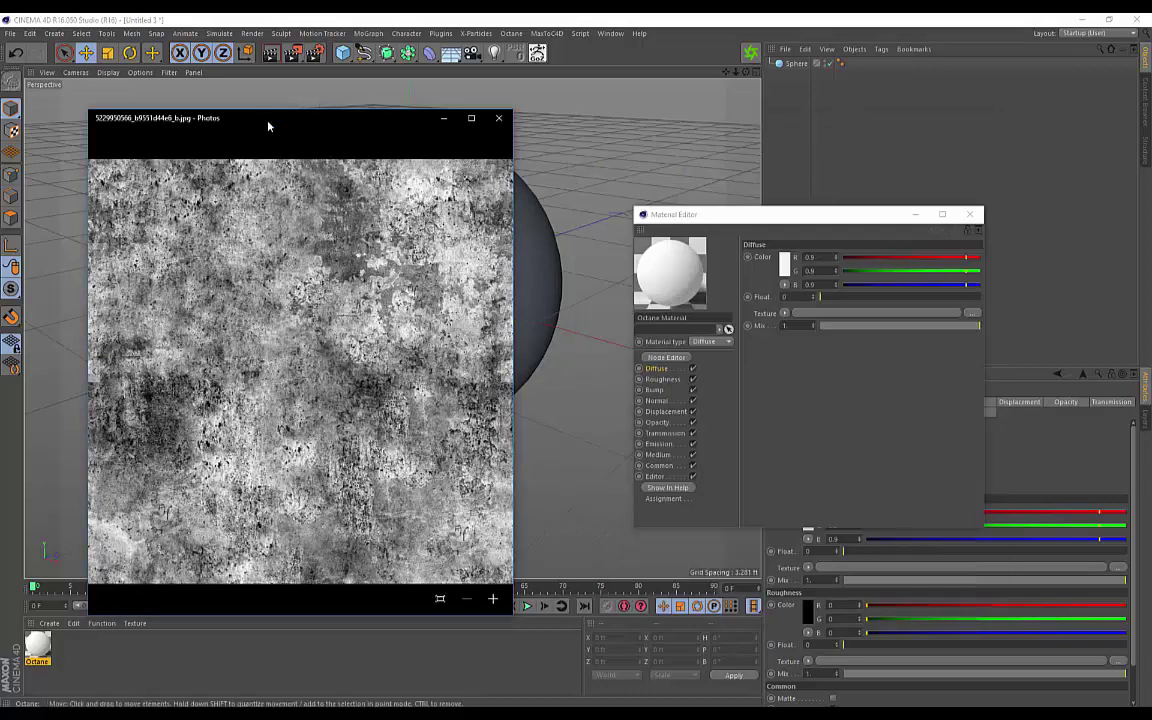
drag(277, 127, 363, 123)
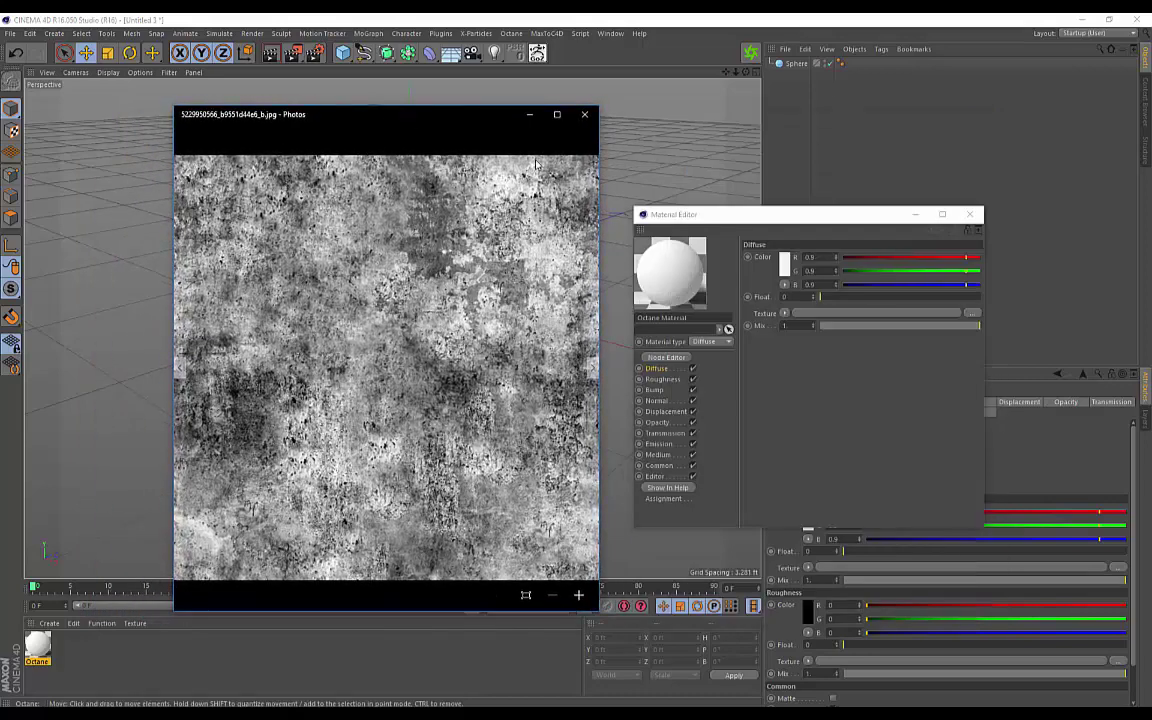
click(580, 117)
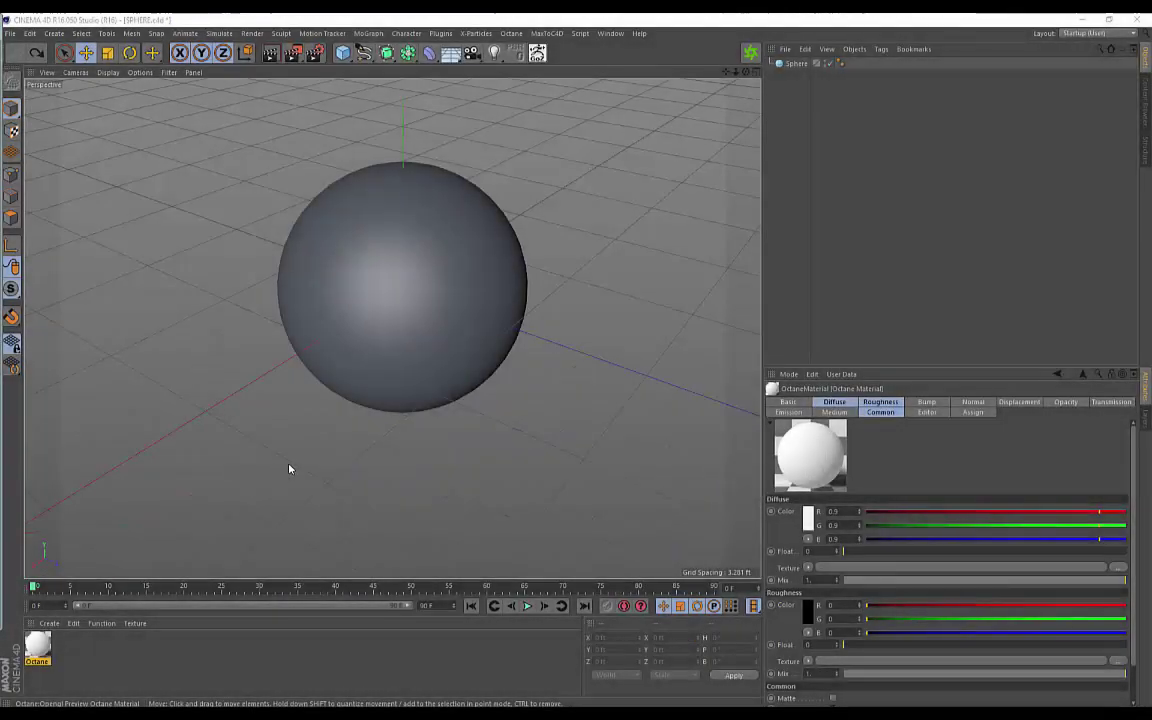
- Apply the Octane material to the sphere and start an Octane Live Viewer render placed beside it
alt+drag(289, 468, 321, 414)
drag(36, 650, 417, 330)
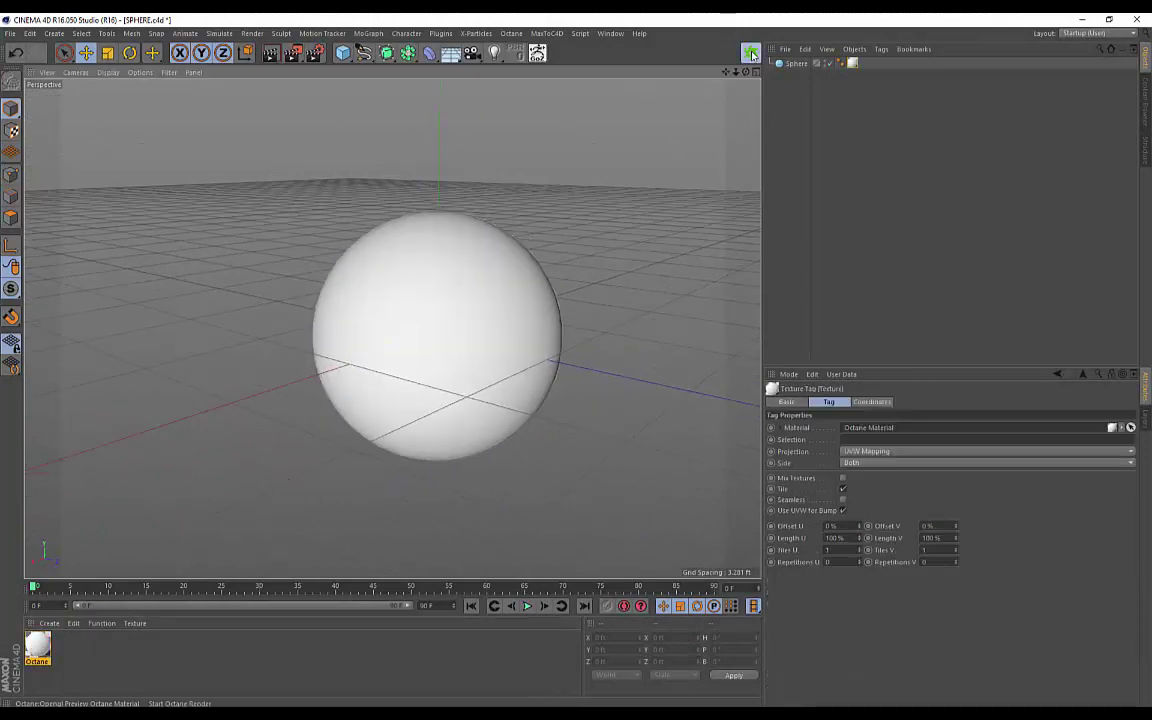
click(748, 57)
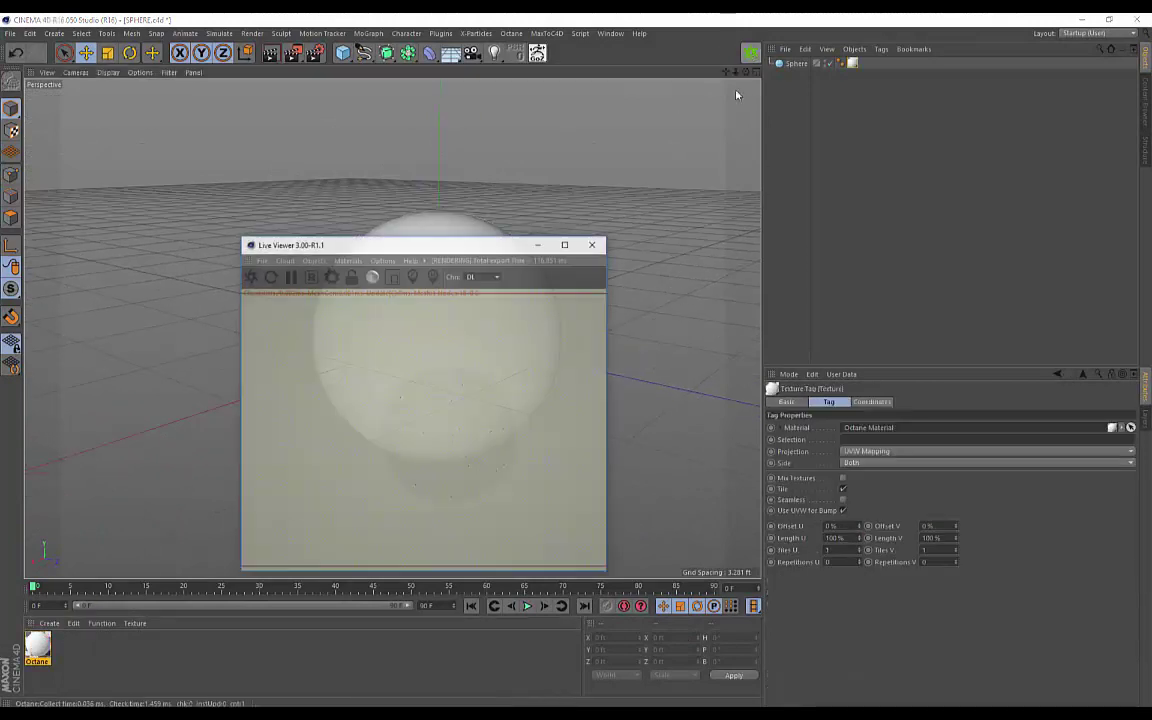
drag(404, 249, 765, 337)
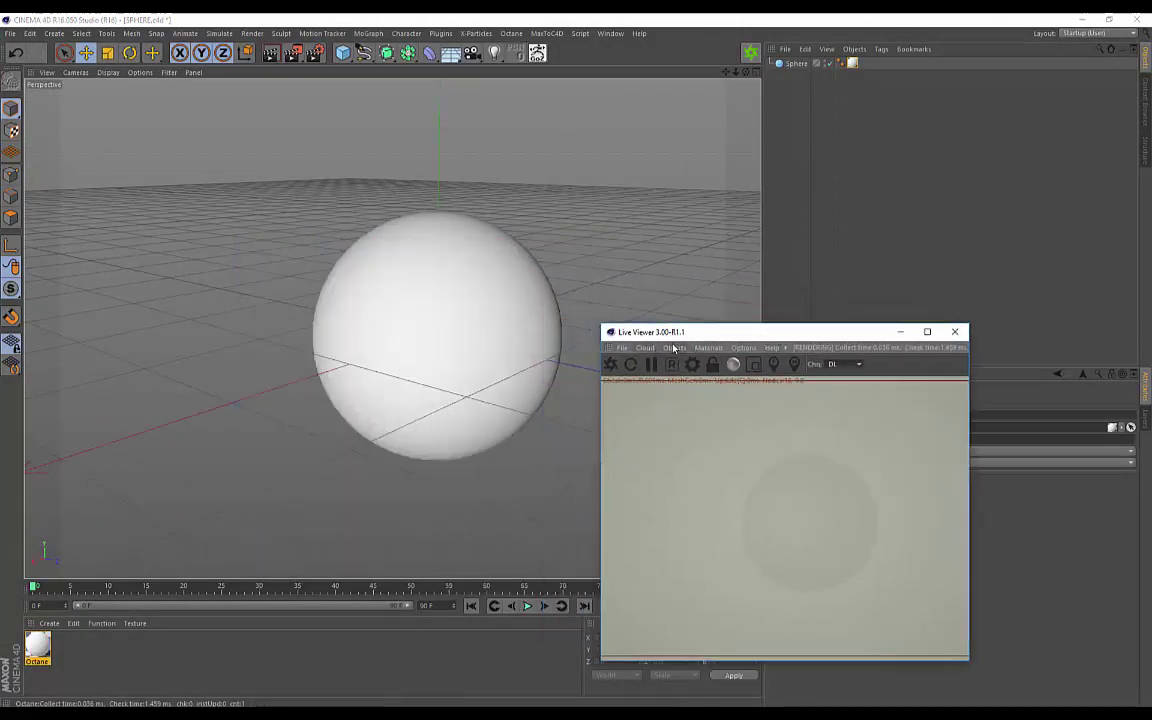
- Add an Octane area light, raise it above the sphere, and rotate it to a pitch of about -91° so it faces down
click(674, 348)
click(683, 412)
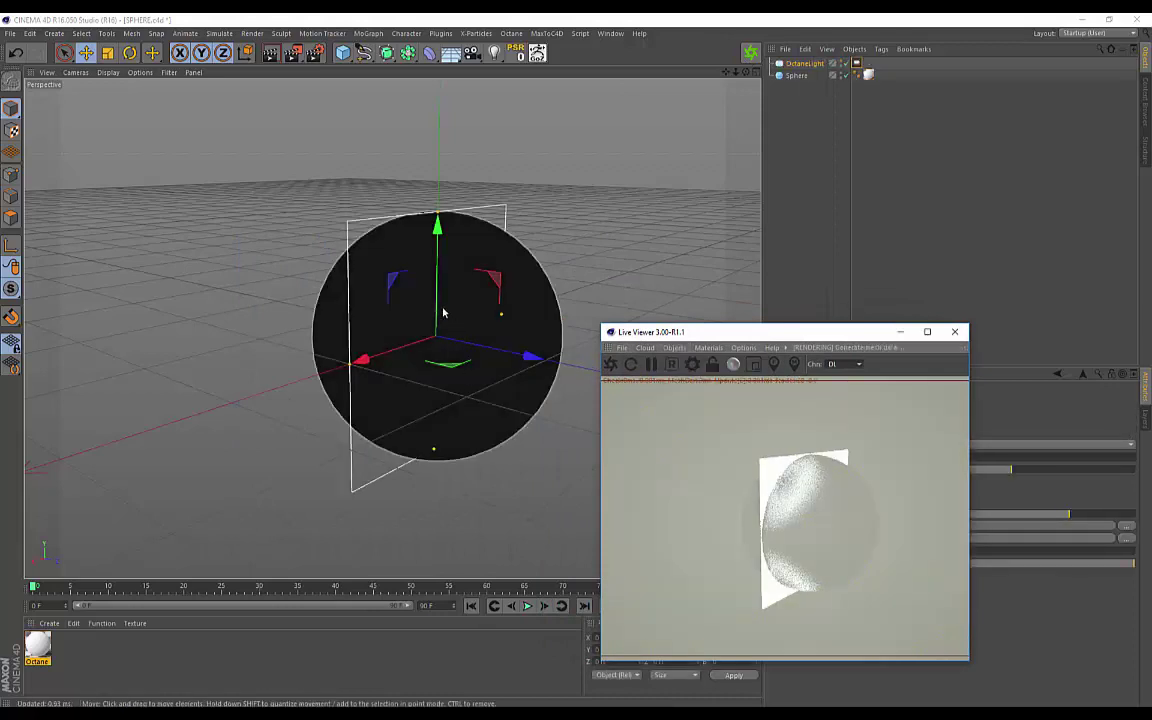
drag(440, 230, 448, 80)
alt+drag(360, 422, 391, 499)
scroll(391, 470, down, 3)
key(r)
drag(465, 229, 325, 362)
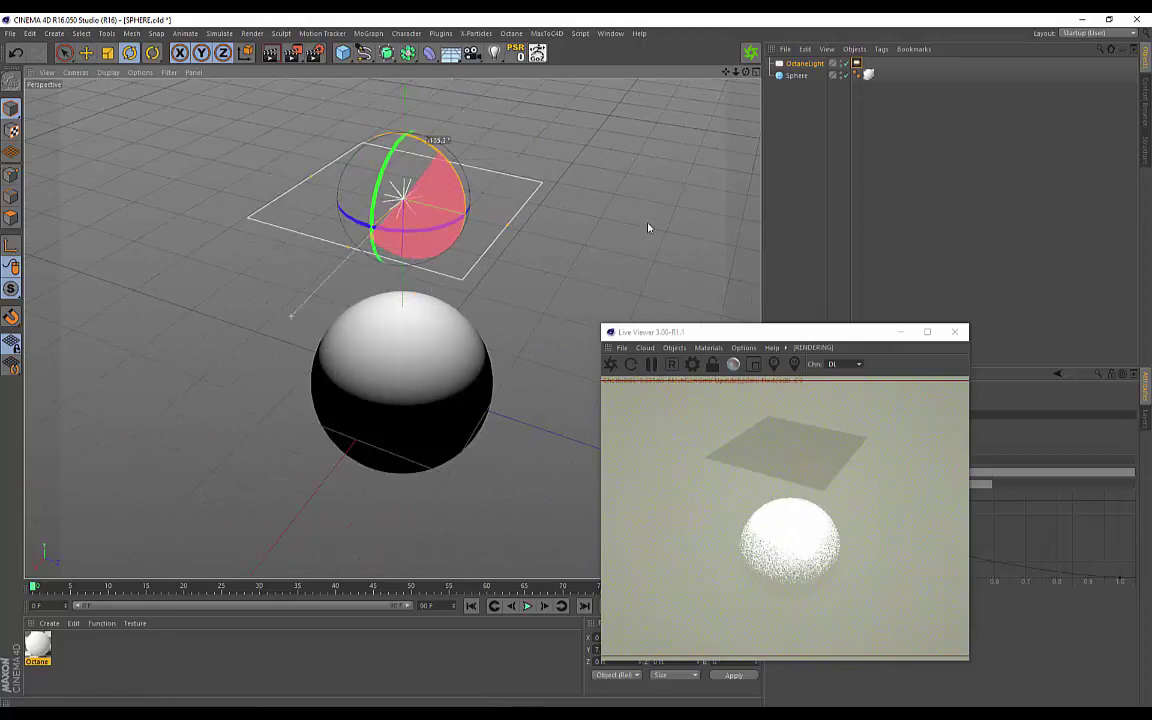
- Reduce the Octane light's power to about 4.8 in its light tag
click(856, 63)
drag(818, 338, 610, 353)
drag(1036, 511, 1021, 514)
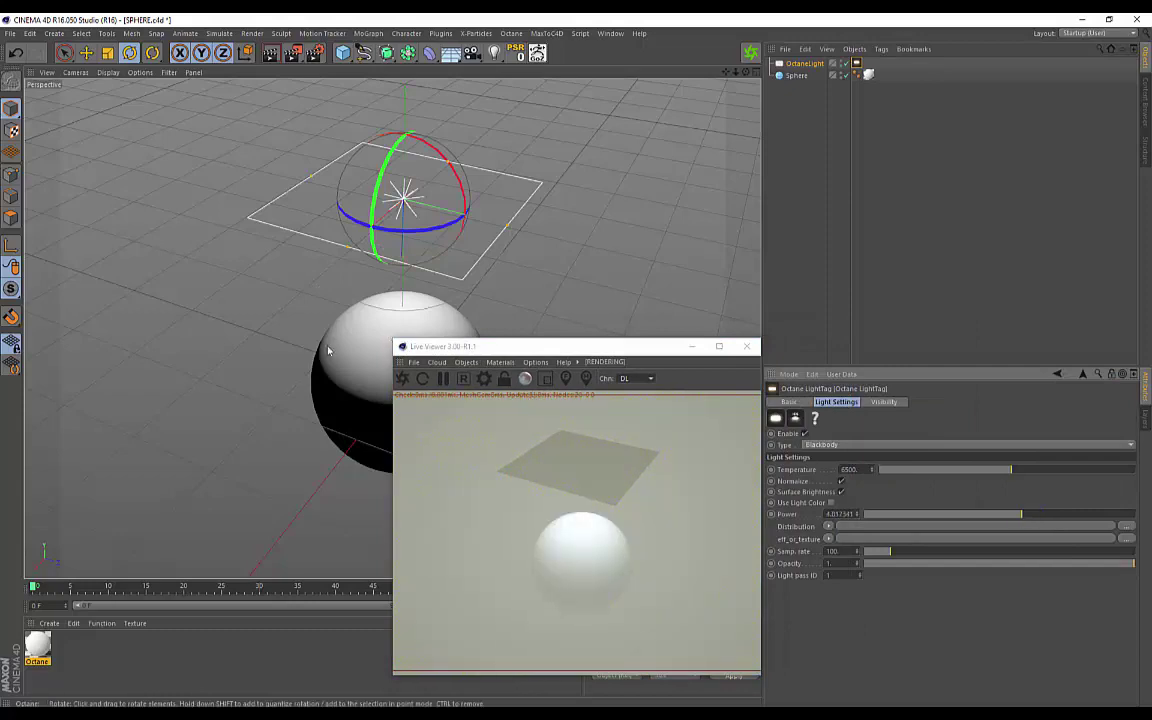
- Move the area light farther above the sphere to a Y position of about 8 ft, and clear the Live Viewer off the sphere
alt+drag(288, 352, 455, 213)
key(e)
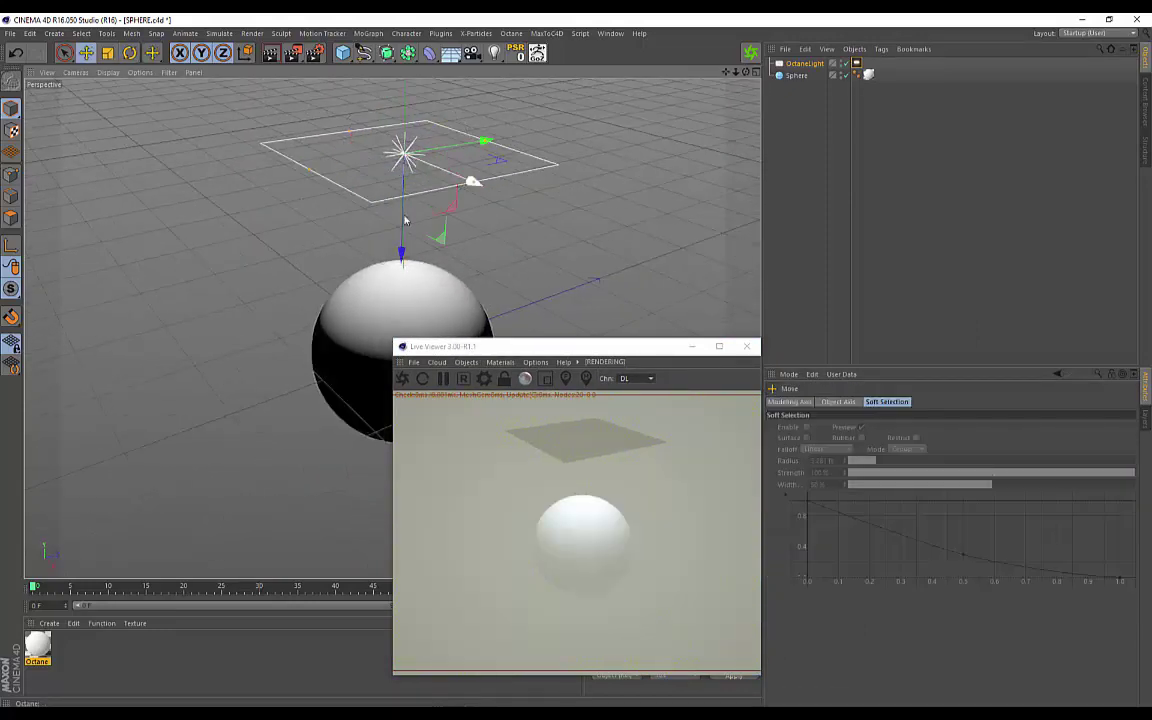
drag(401, 254, 401, 228)
drag(540, 346, 807, 251)
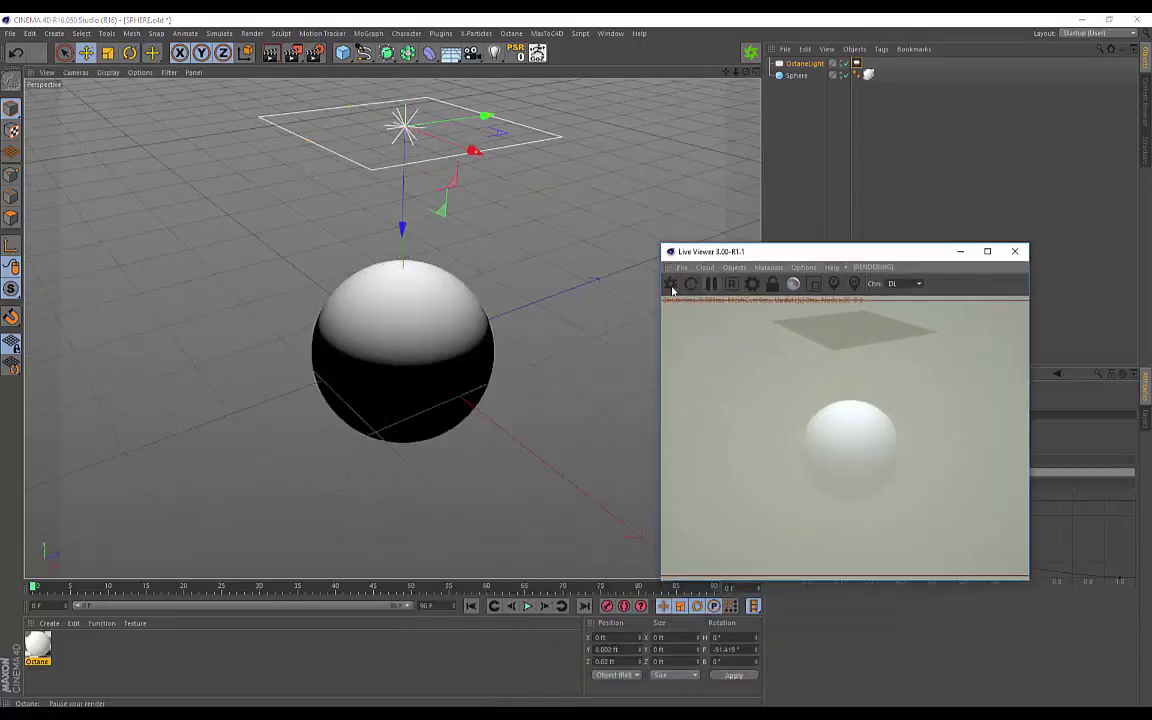
- Open the sphere's Octane material for editing and assign a C4doctane Gradient as its diffuse texture
double_click(38, 647)
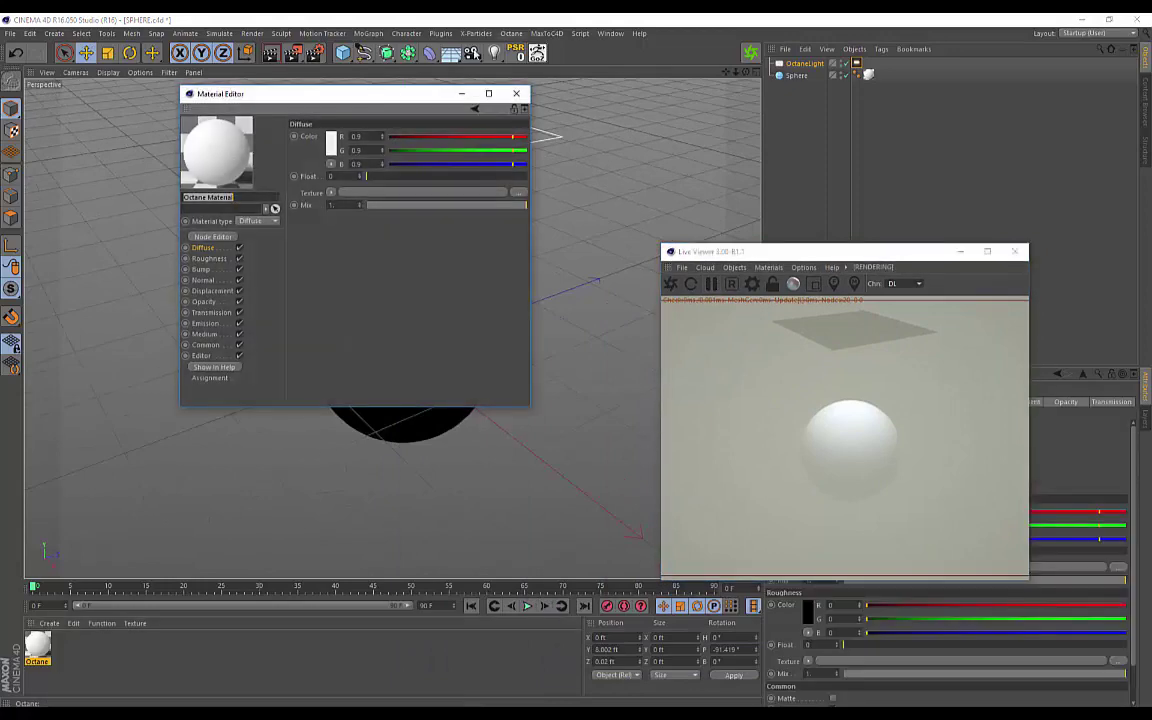
drag(400, 92, 315, 222)
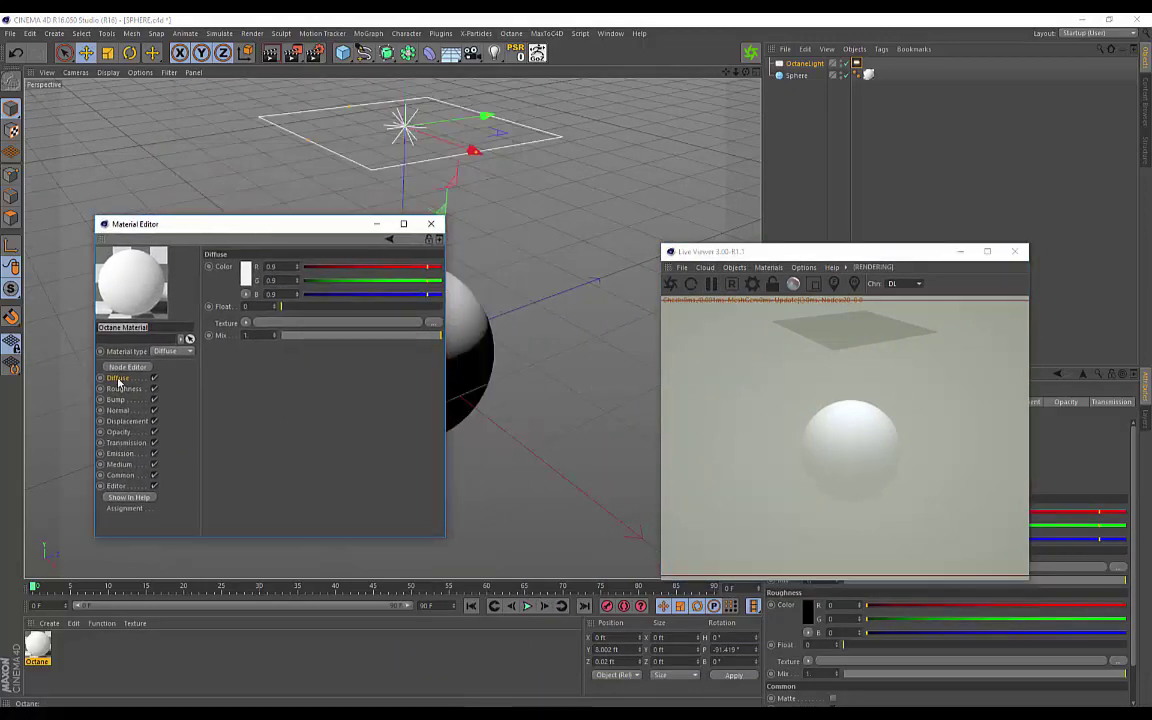
click(244, 324)
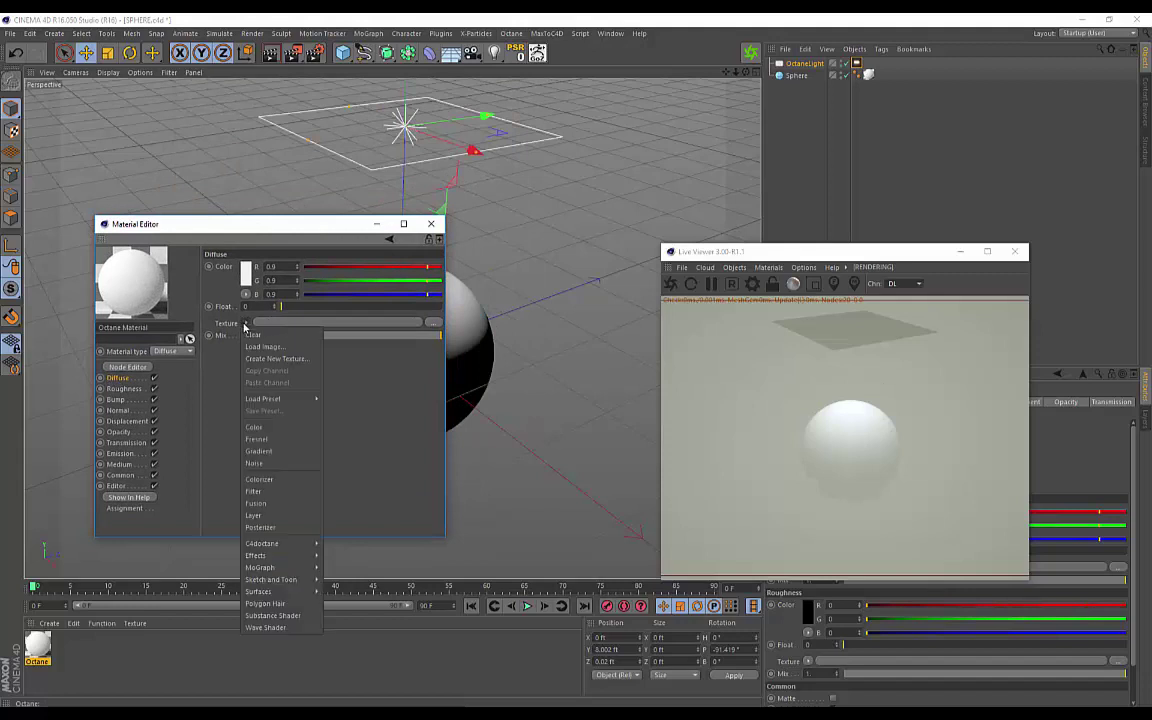
mouse_move(280, 543)
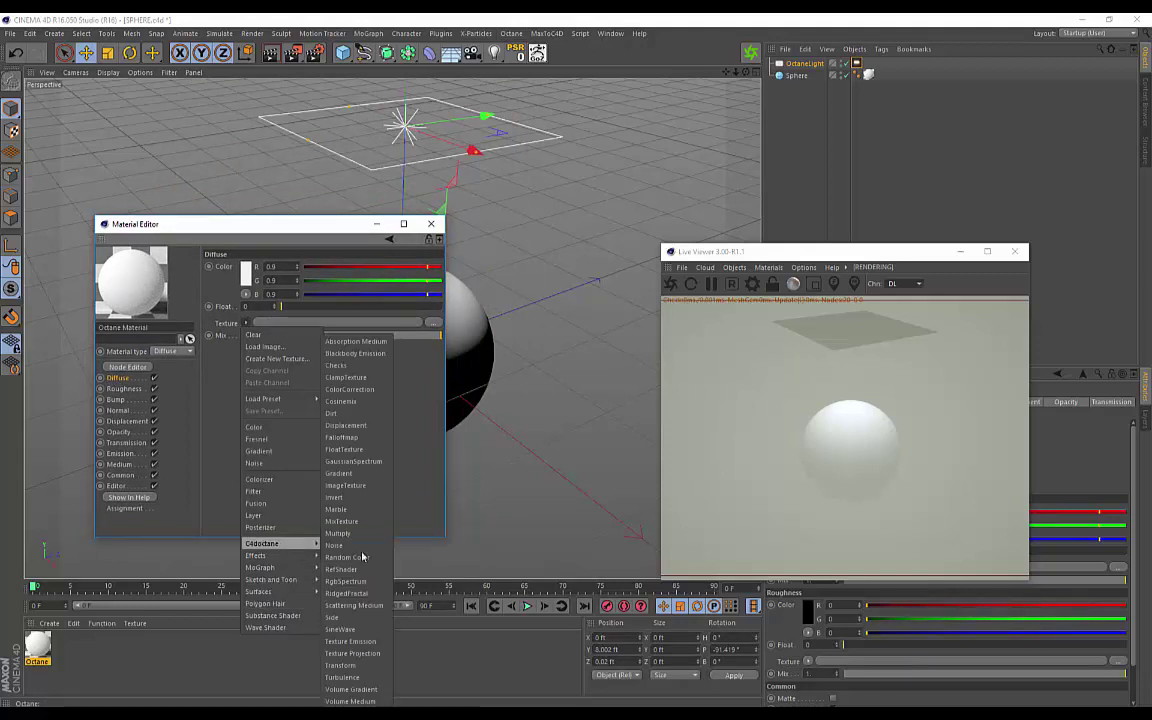
click(340, 474)
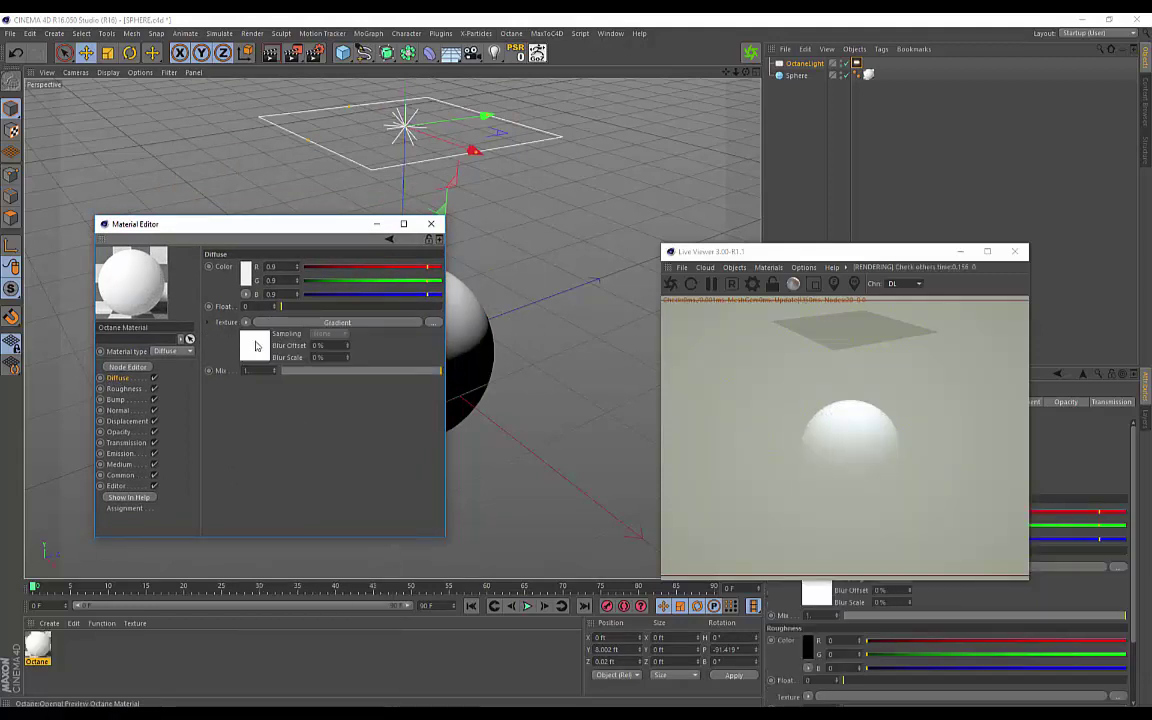
click(254, 348)
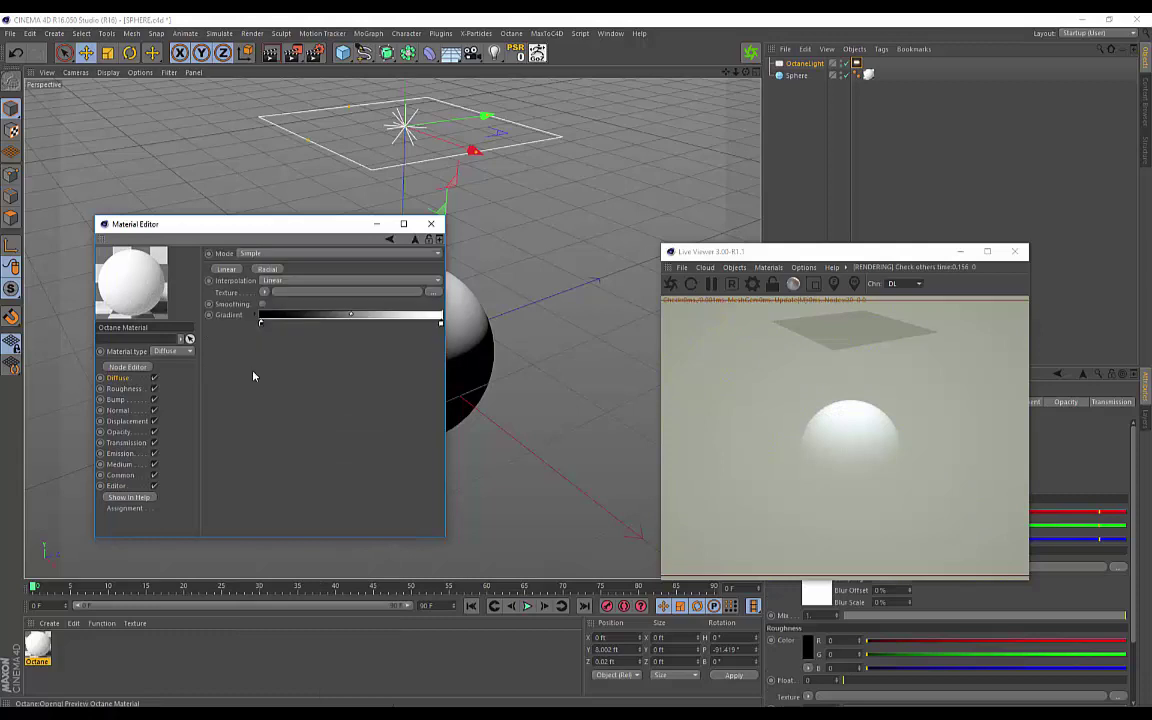
click(264, 294)
mouse_move(285, 500)
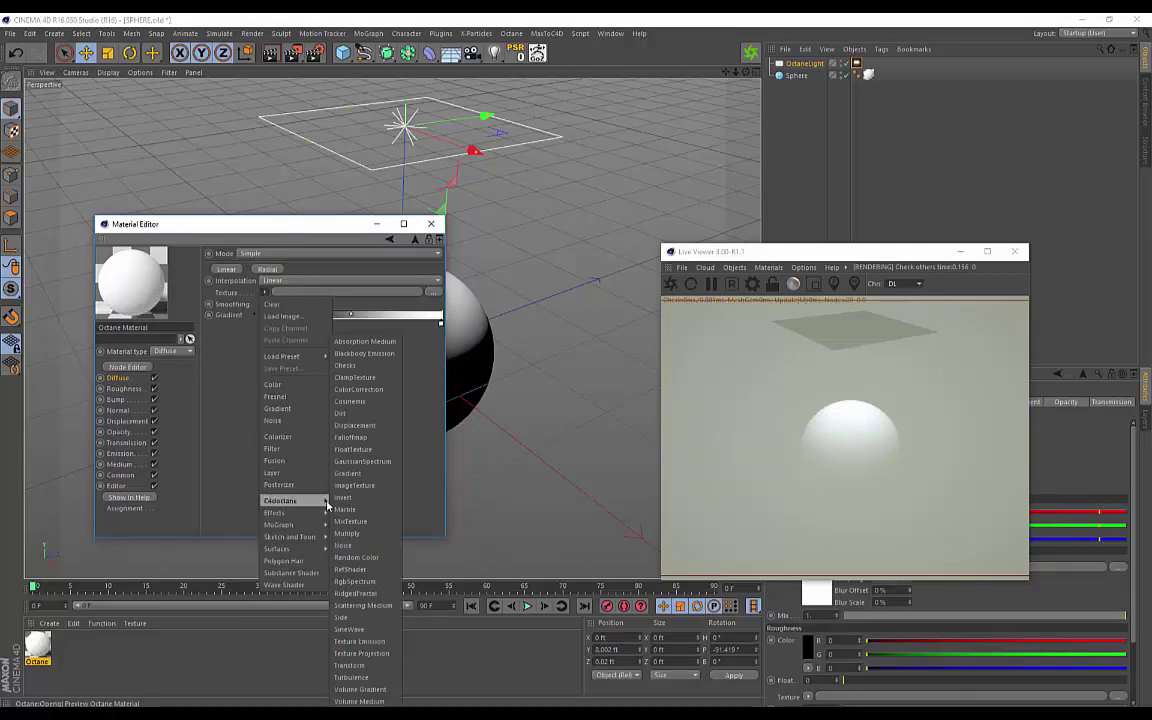
click(355, 486)
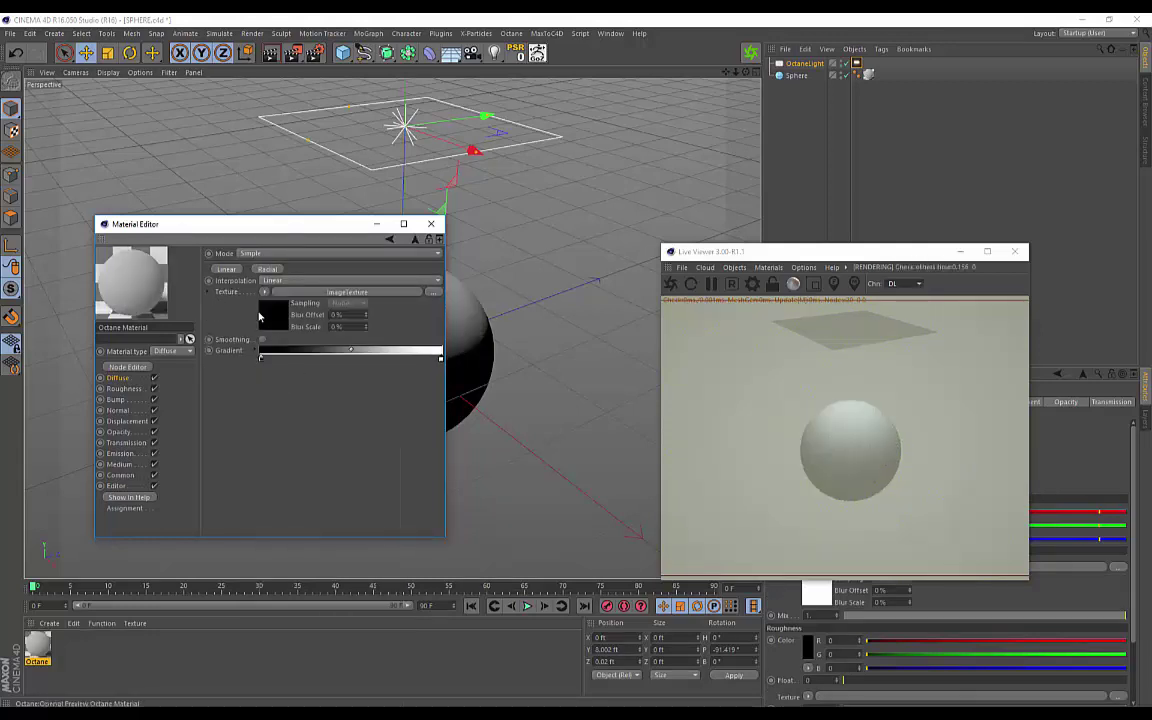
click(280, 292)
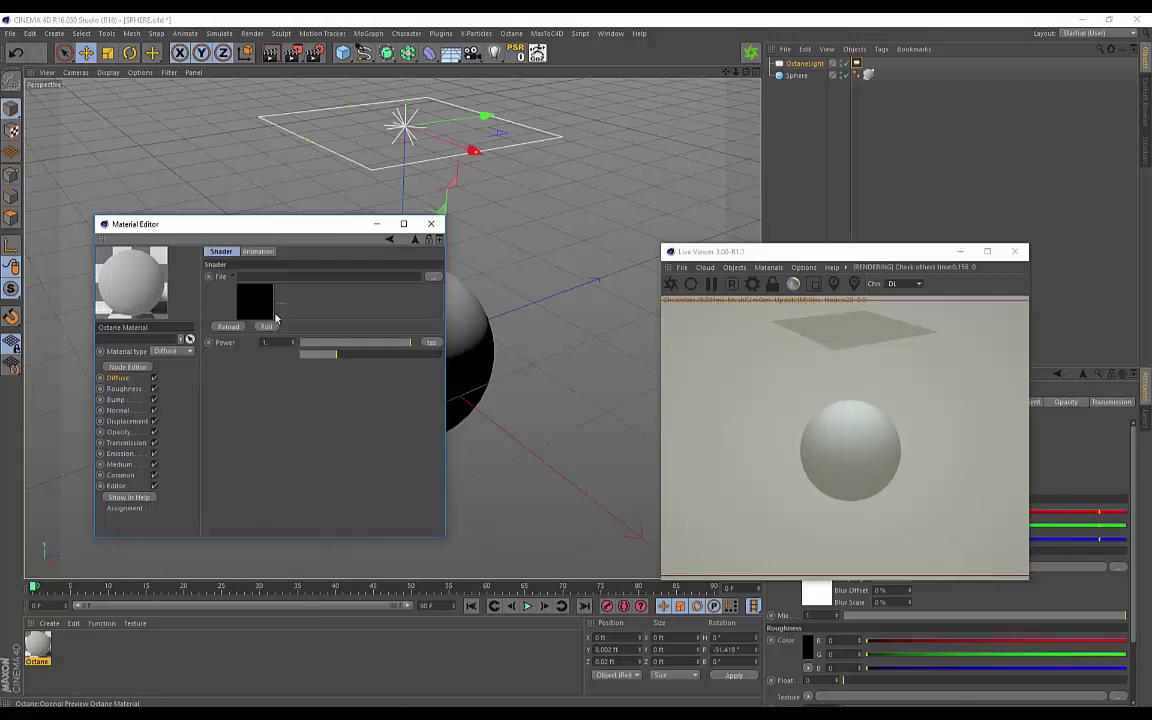
click(432, 278)
click(494, 333)
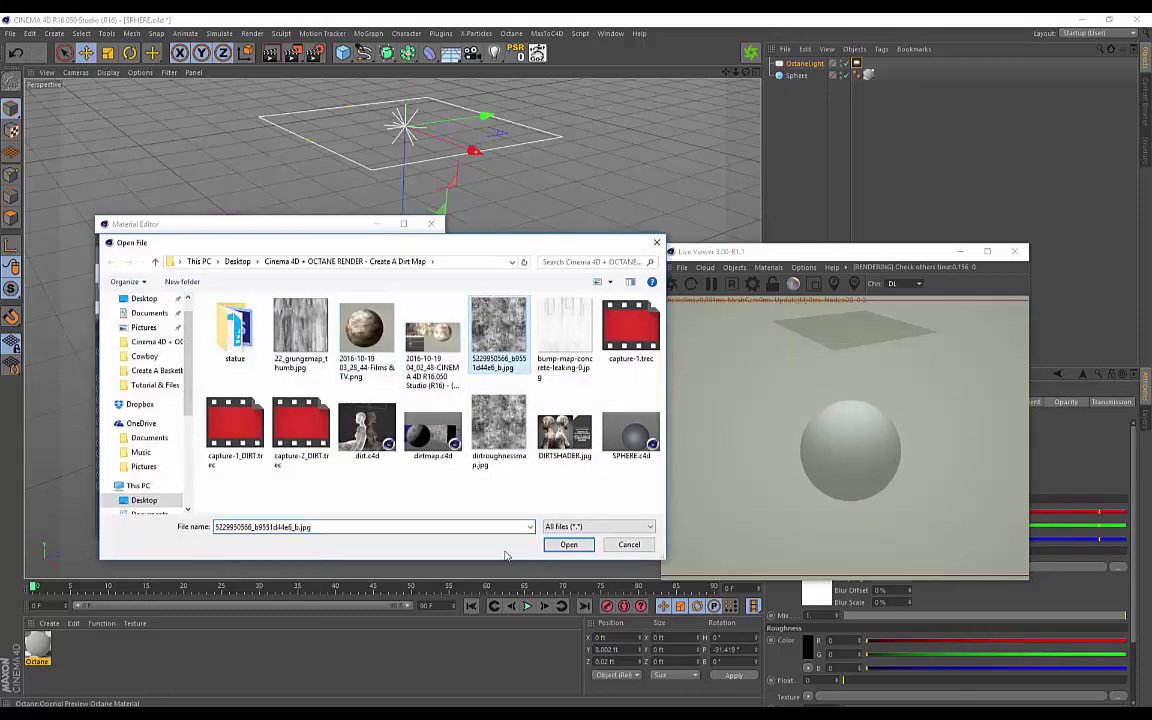
click(569, 545)
scroll(521, 375, up, 3)
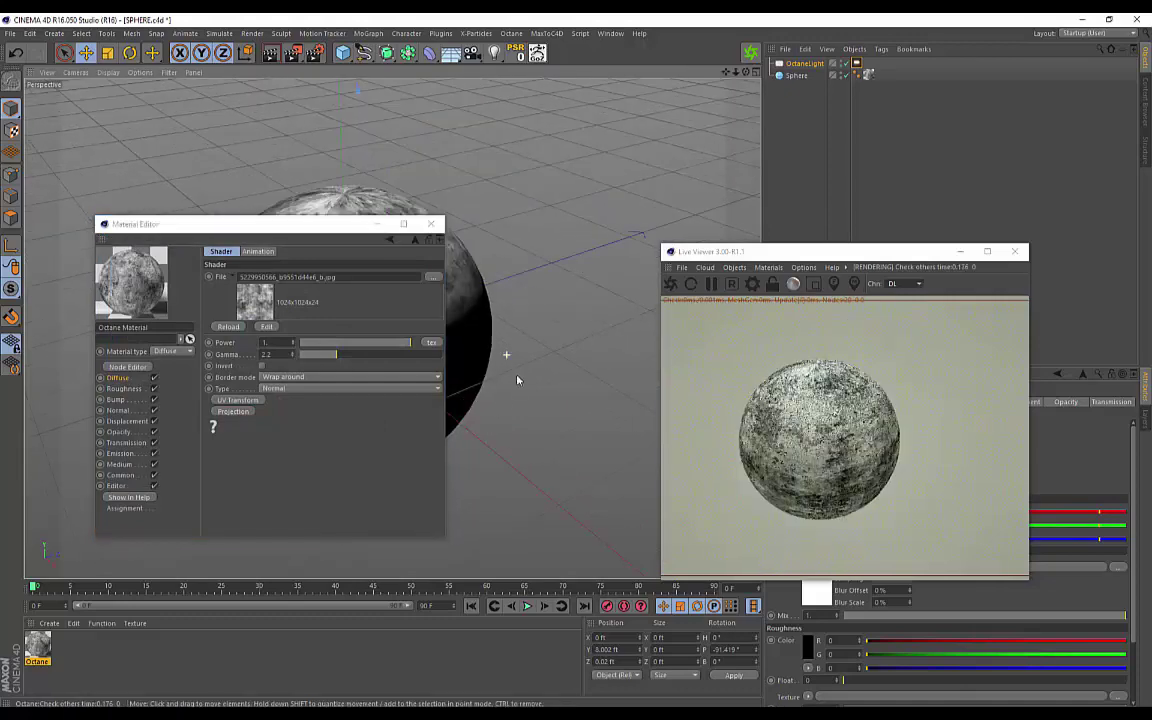
alt+drag(522, 378, 556, 312)
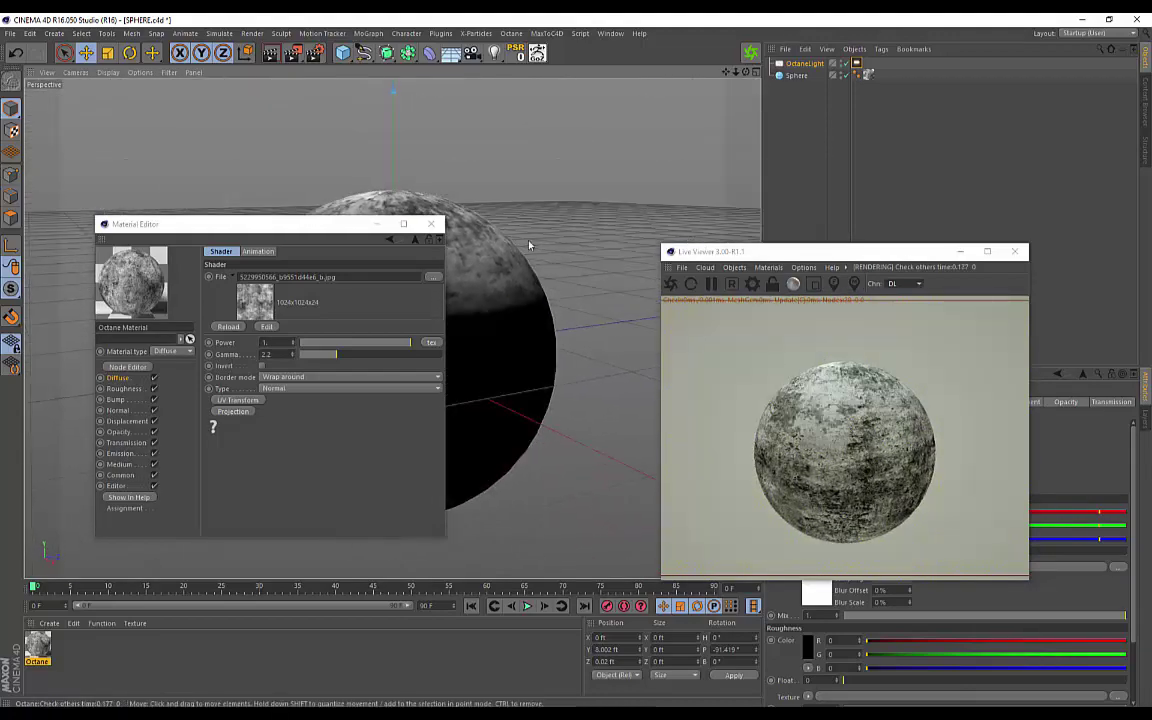
alt+drag(535, 249, 480, 225)
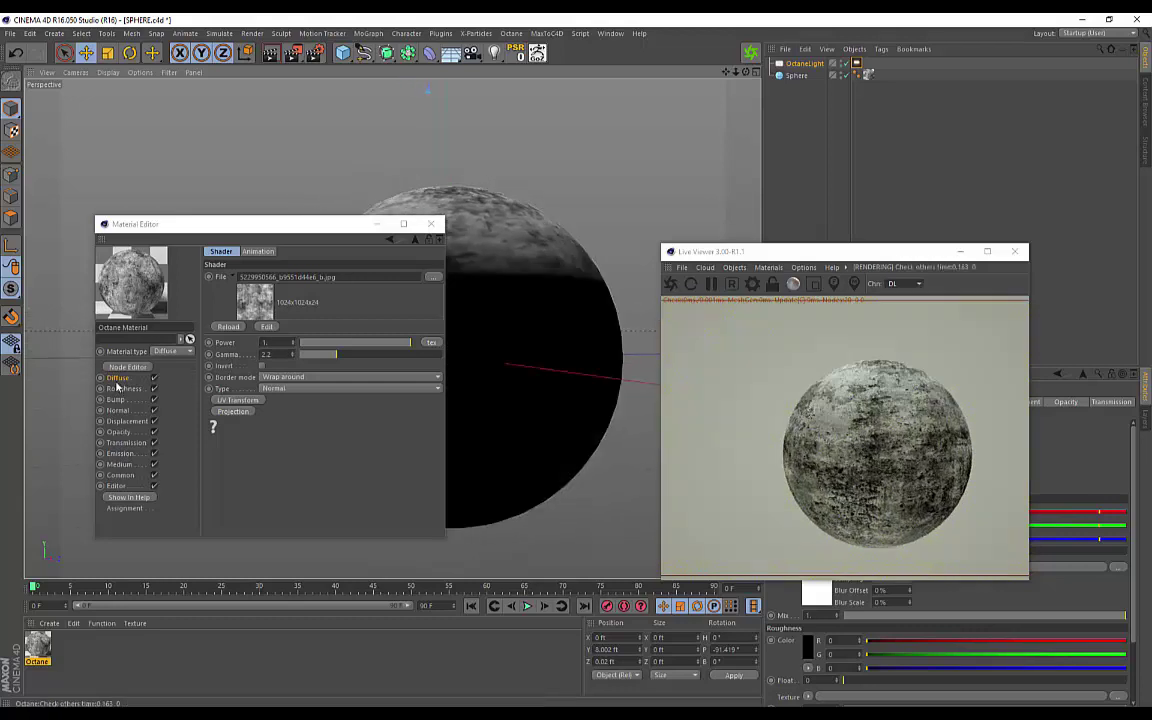
- Reopen the diffuse channel's gradient and move its black knot inward to about a quarter of the ramp
click(148, 380)
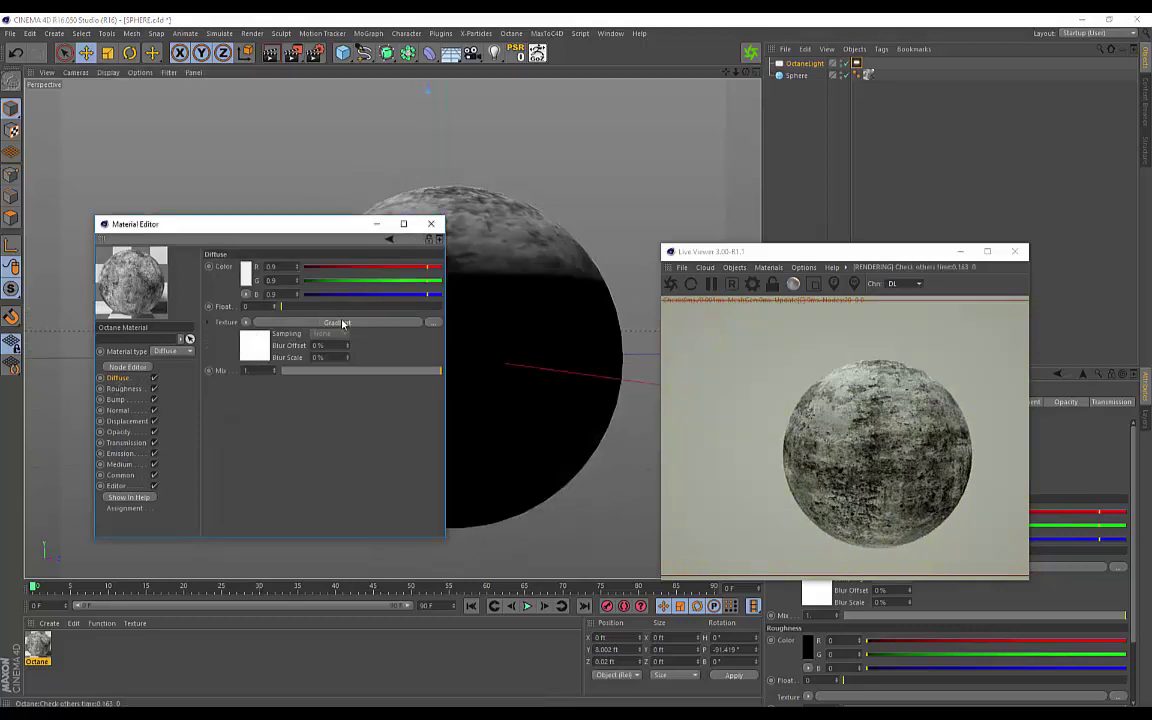
alt+right_drag(545, 225, 608, 254)
alt+drag(608, 254, 540, 222)
click(243, 350)
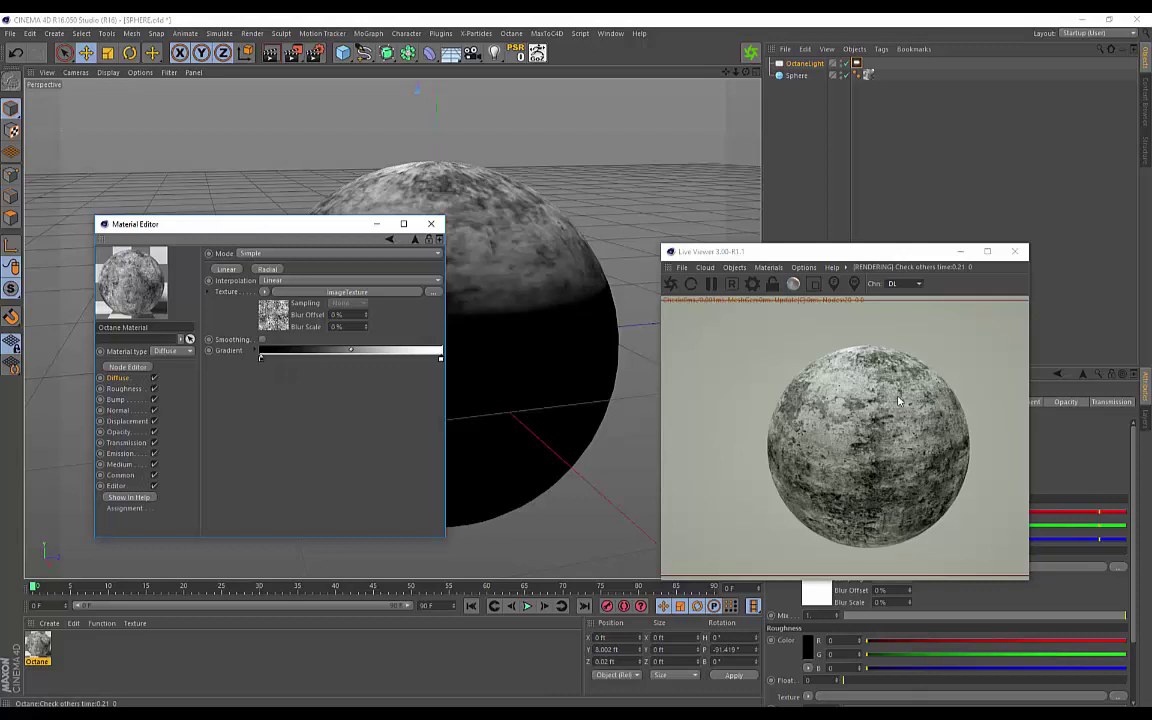
alt+drag(592, 333, 617, 283)
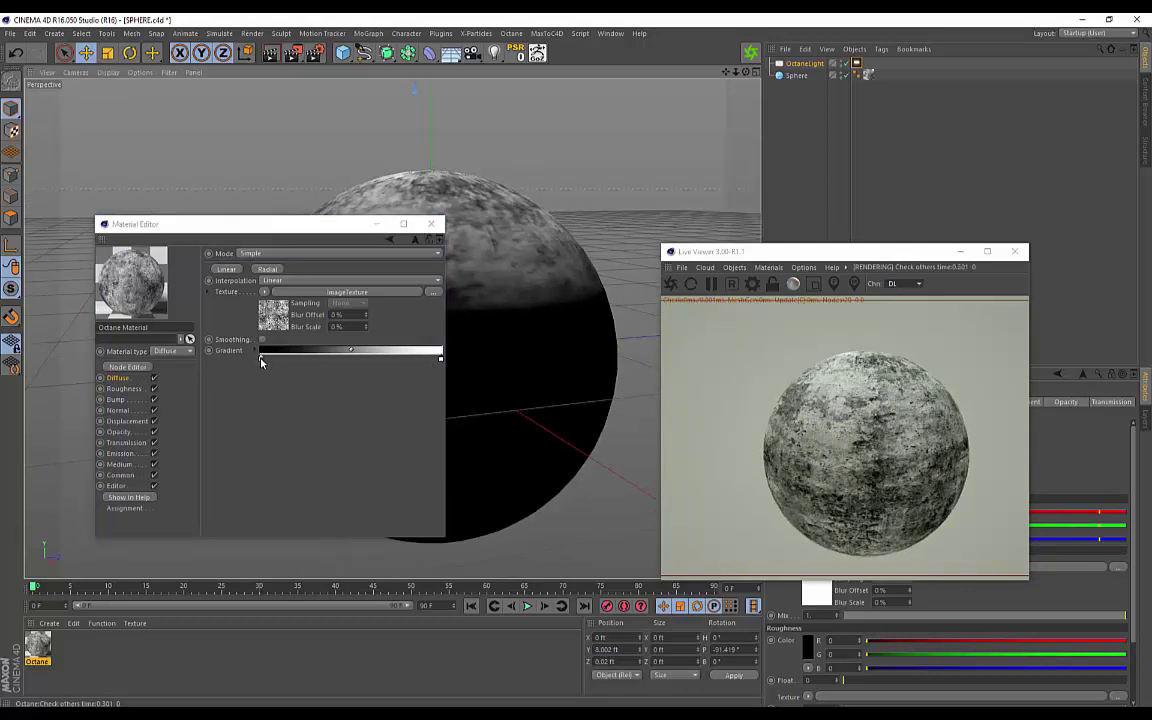
drag(260, 362, 306, 364)
alt+drag(576, 234, 706, 300)
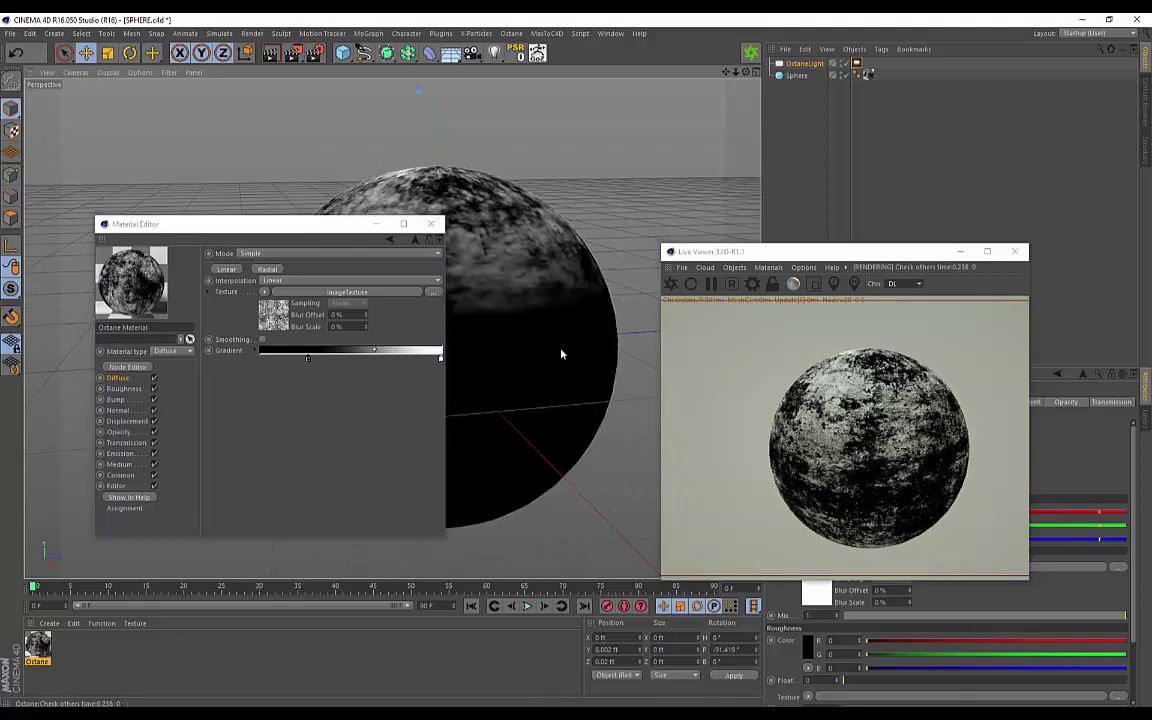
- Recolour the gradient's black knot to a dark grey with a brightness of about 20%
double_click(308, 362)
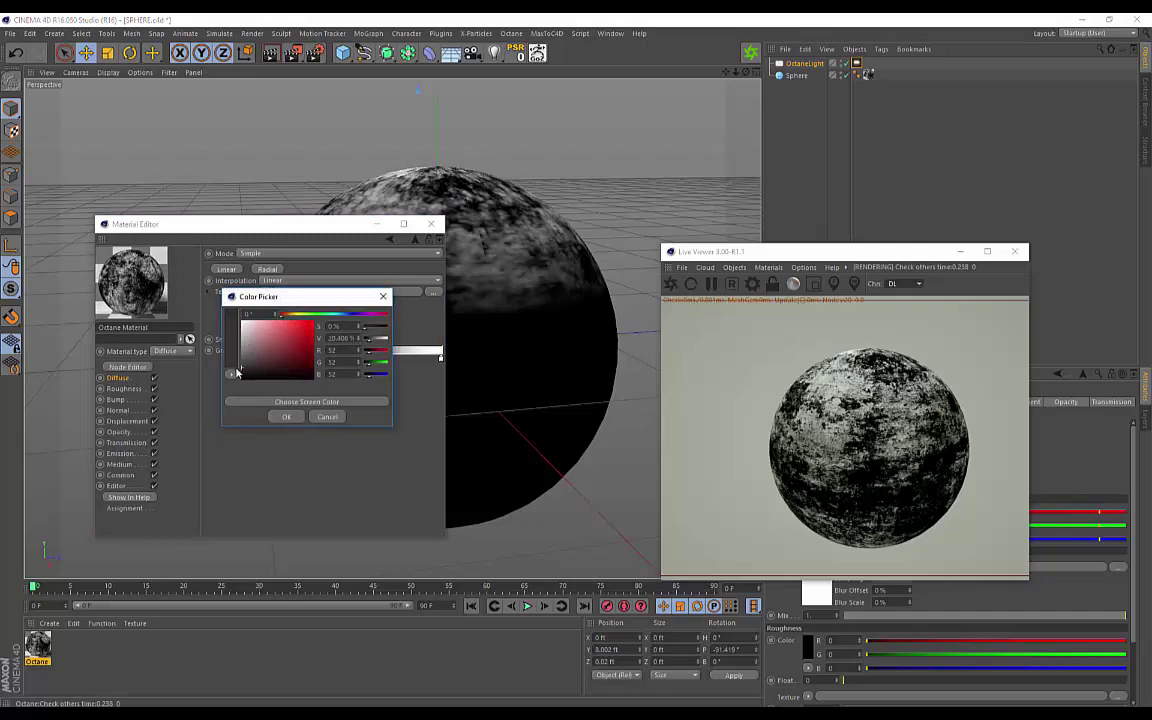
click(286, 417)
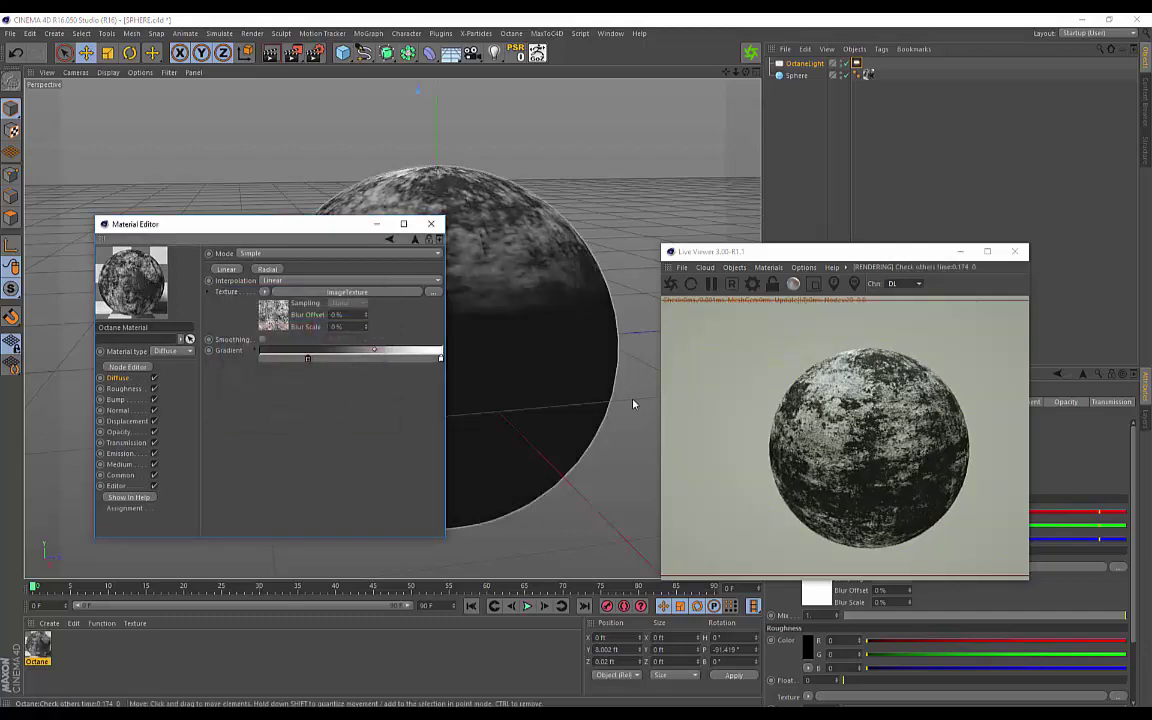
alt+drag(568, 383, 449, 320)
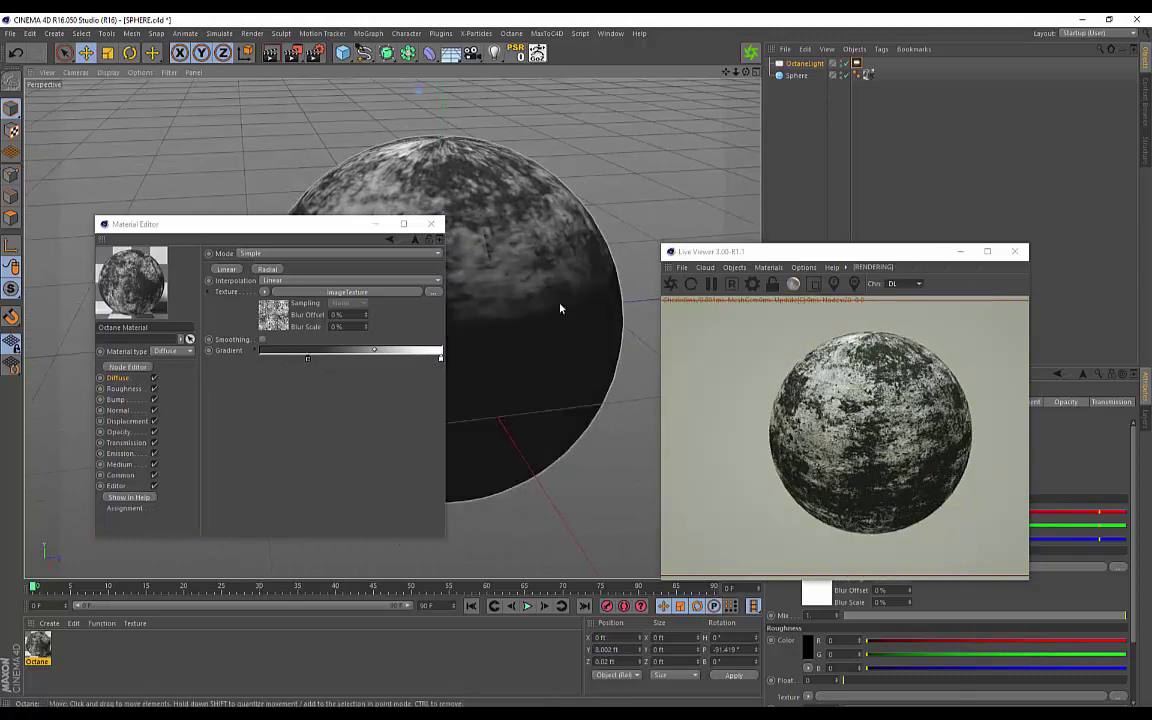
alt+drag(577, 349, 509, 334)
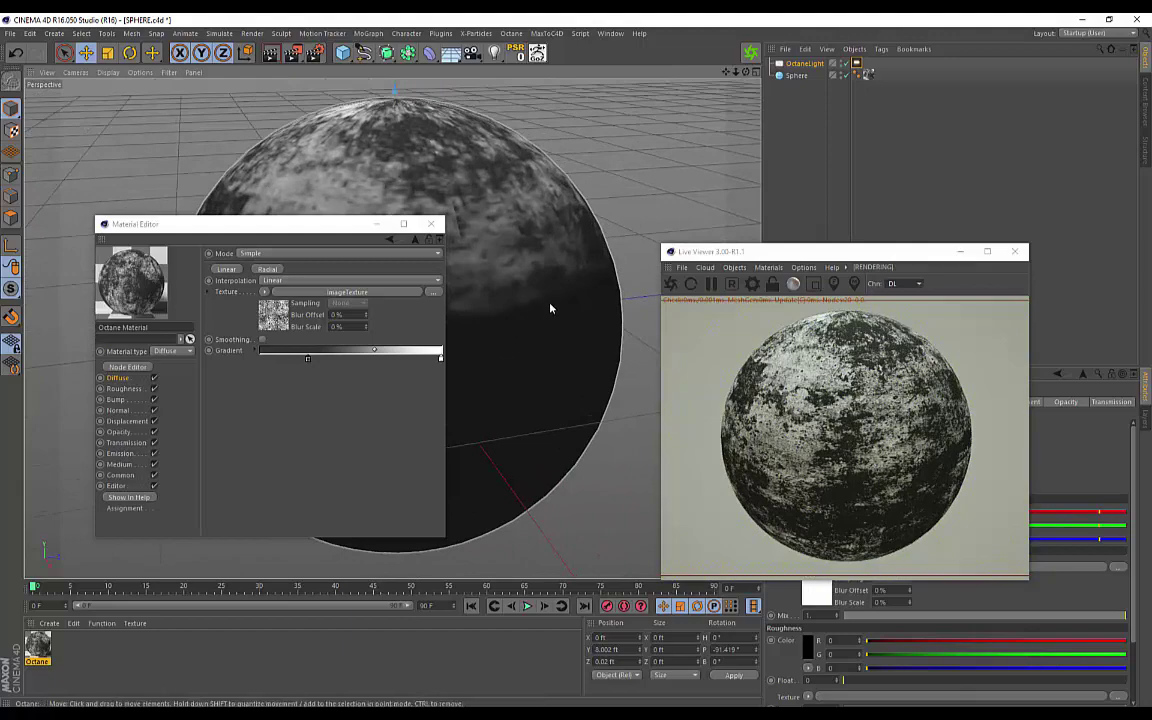
- Test the dark knot at about two thirds of the gradient and return it to the start of the ramp
drag(308, 362, 385, 361)
scroll(602, 421, down, 2)
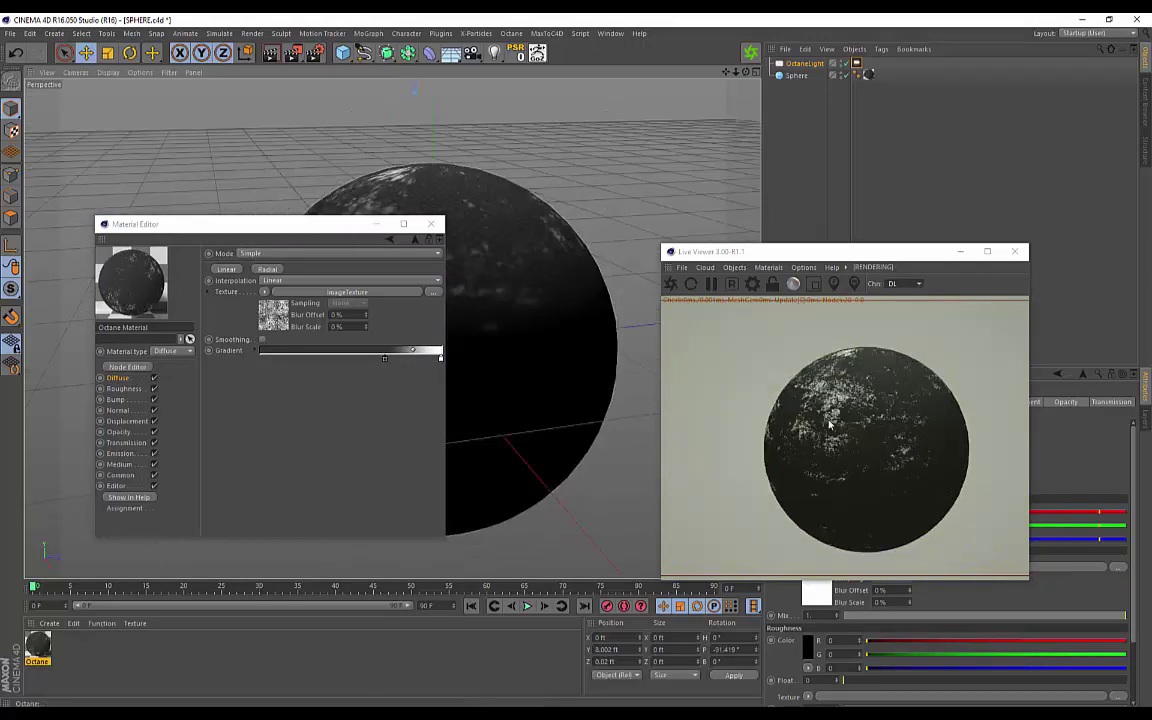
click(385, 360)
drag(386, 362, 256, 366)
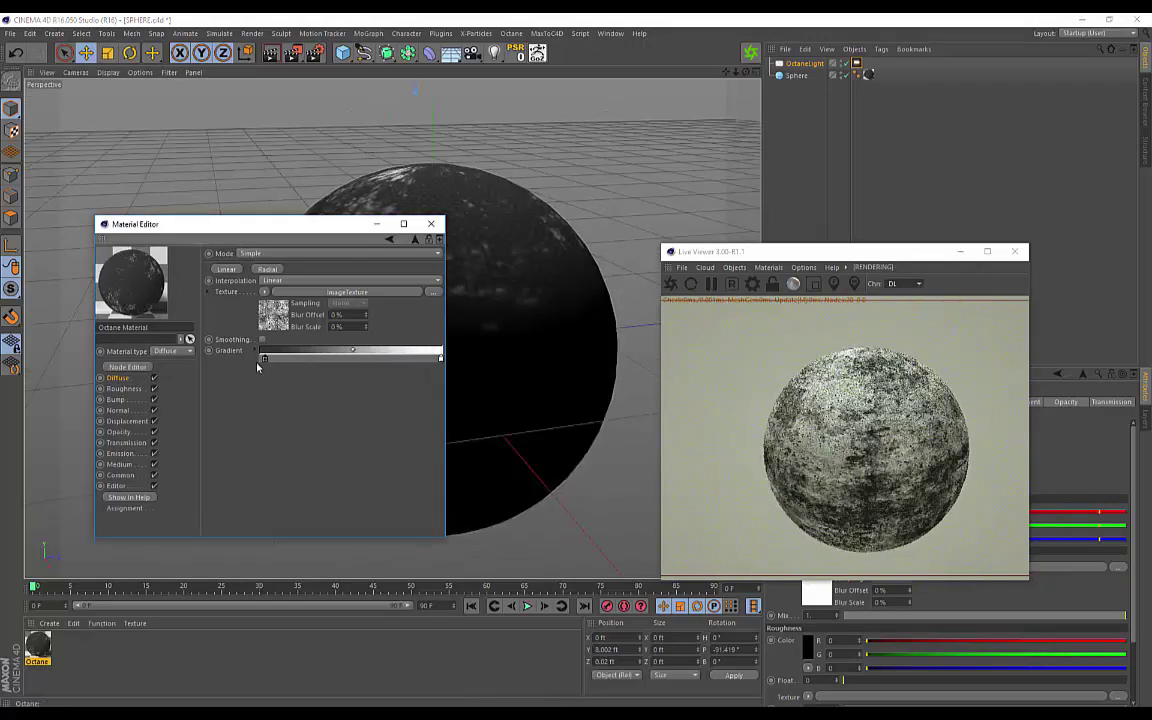
- Try the white knot close to the dark knot for sparse dirt, and return it to the end of the gradient
drag(440, 360, 289, 360)
scroll(562, 400, up, 2)
alt+drag(562, 400, 537, 401)
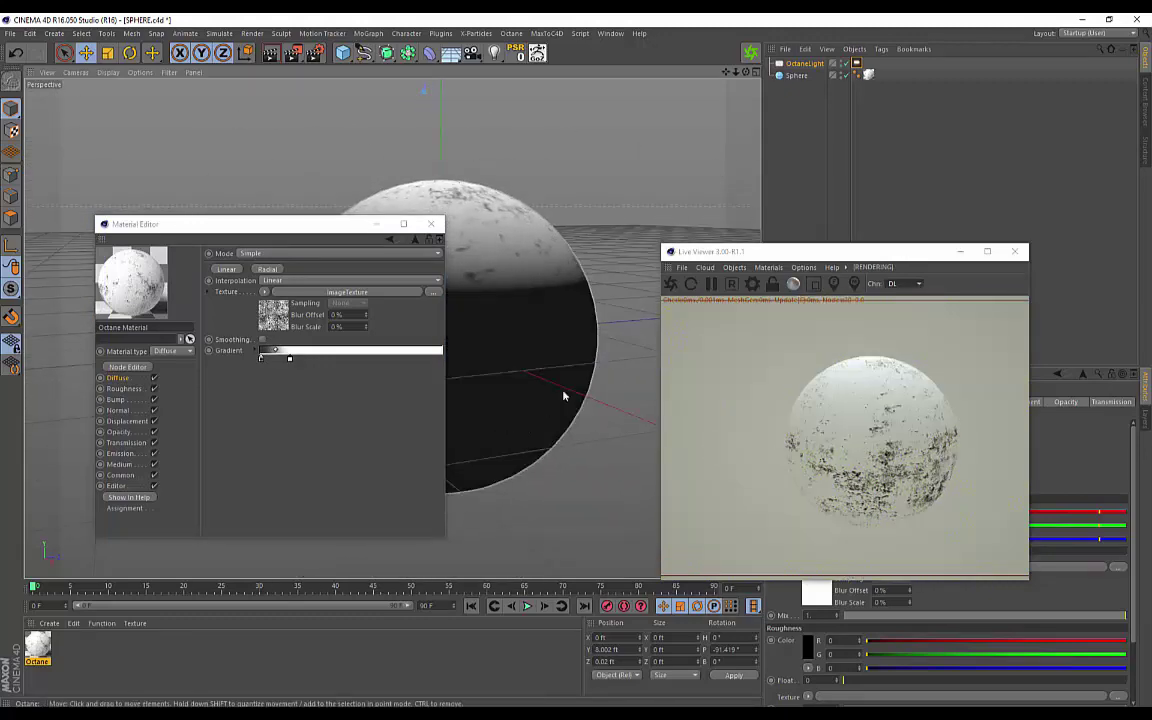
alt+middle_drag(550, 352, 521, 370)
alt+drag(593, 381, 218, 393)
alt+drag(593, 443, 288, 360)
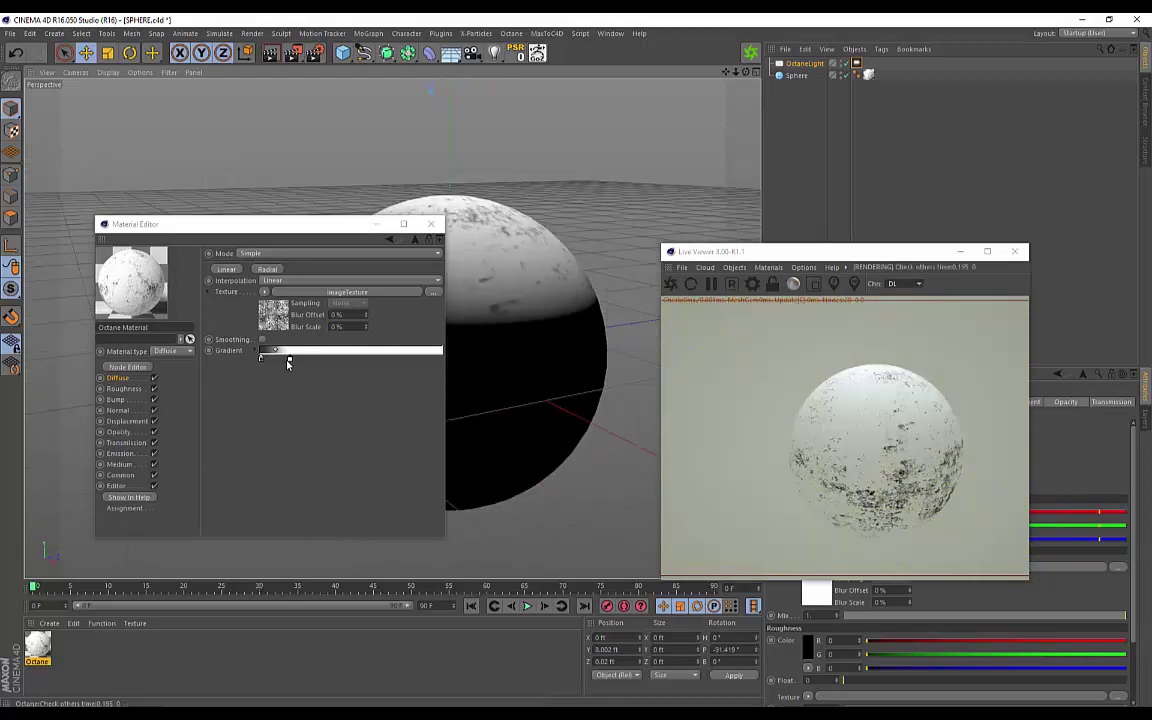
click(333, 365)
mouse_move(450, 370)
alt+mouse_down()
mouse_move(501, 375)
mouse_move(479, 361)
mouse_move(586, 375)
mouse_move(609, 404)
mouse_move(571, 391)
mouse_move(605, 400)
mouse_move(585, 392)
alt+mouse_up()
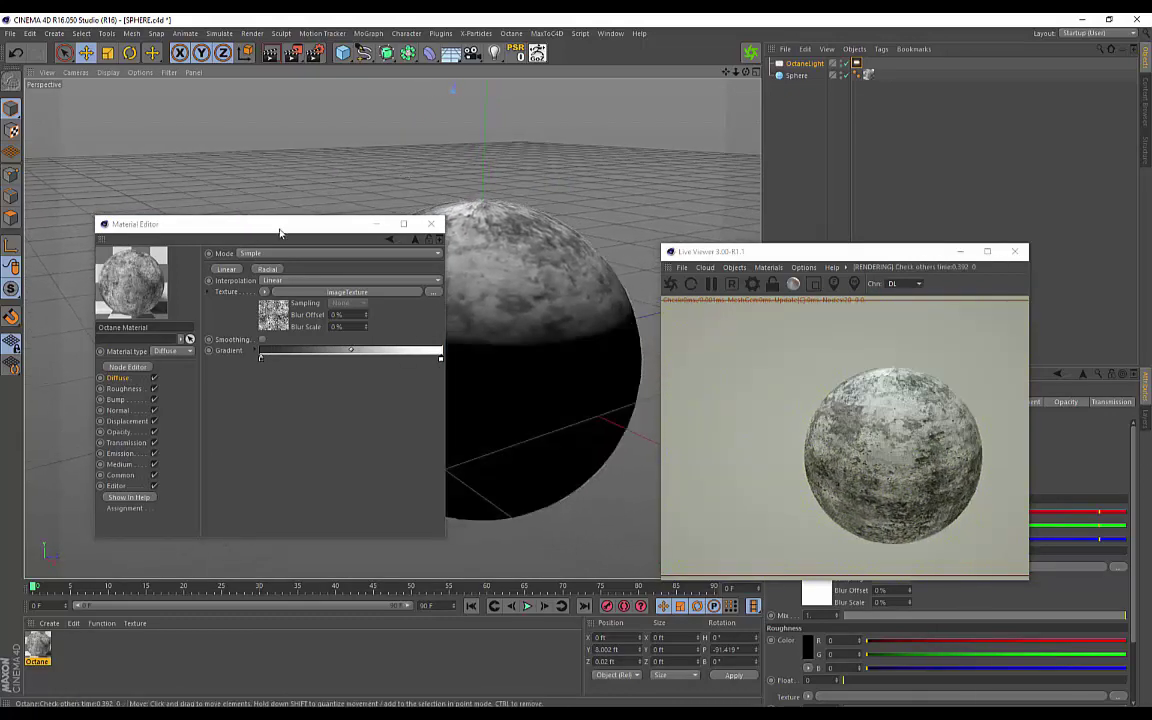
- Add a cube and move it beside the sphere to an X position of about -9 ft
drag(275, 235, 418, 316)
click(343, 52)
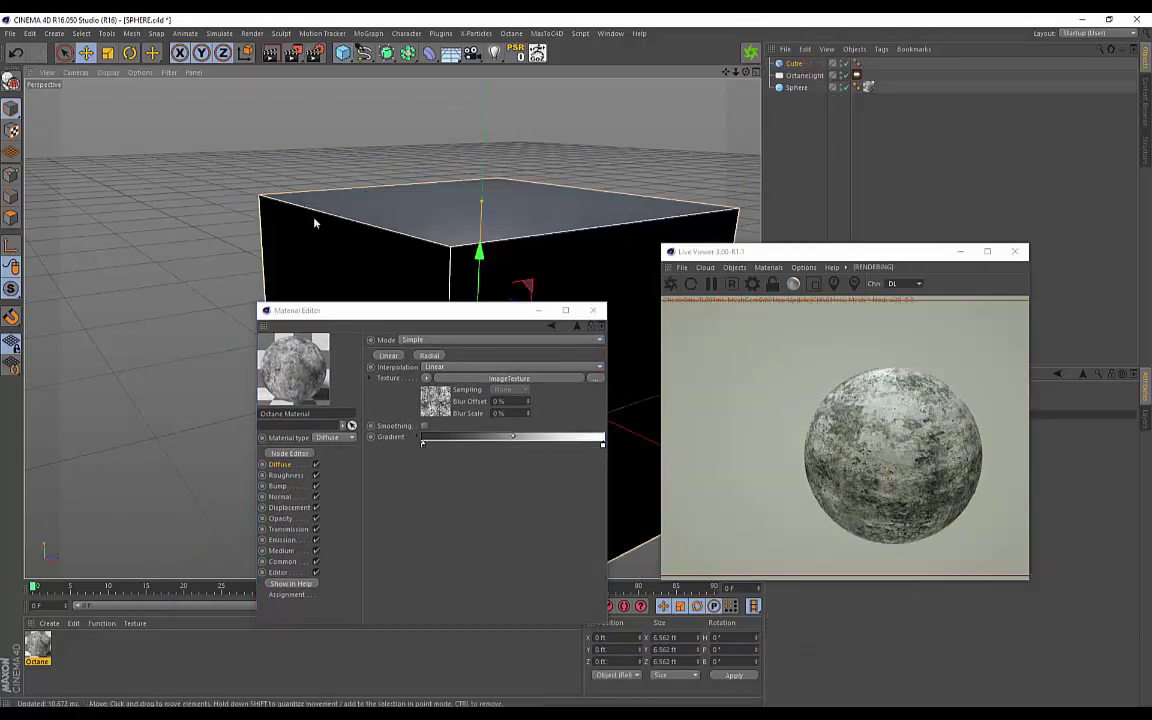
alt+drag(324, 245, 398, 249)
scroll(398, 249, down, 2)
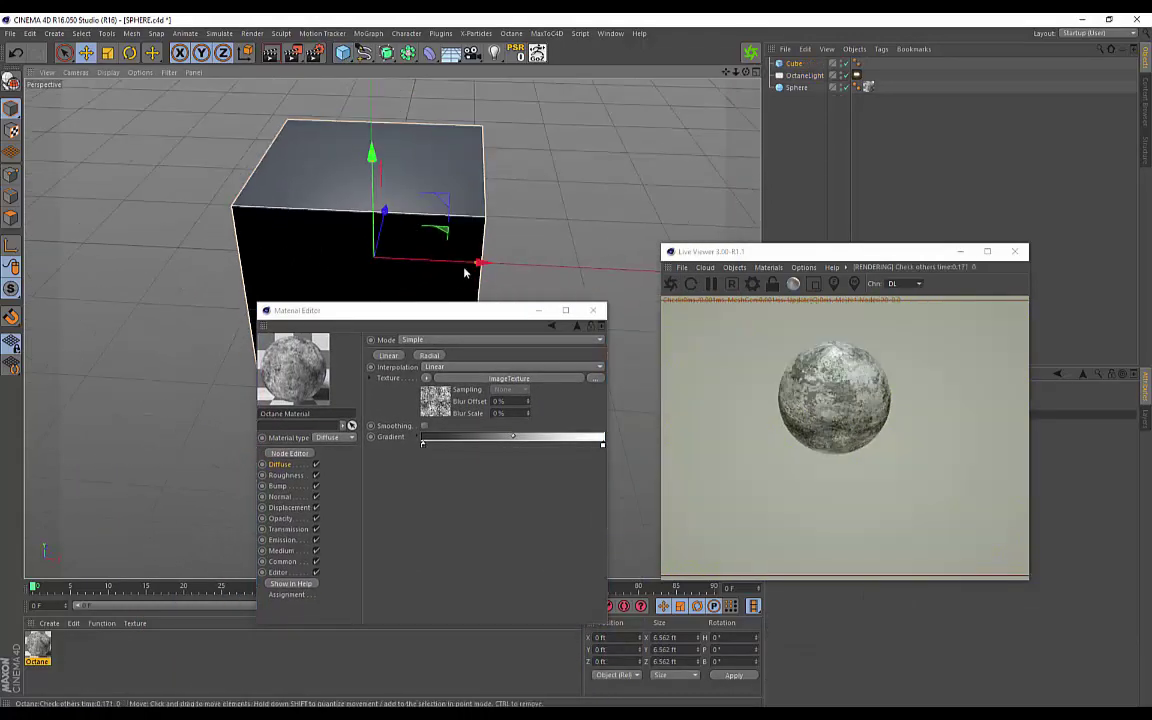
drag(463, 264, 190, 244)
mouse_move(436, 214)
alt+mouse_down()
mouse_move(445, 219)
mouse_move(430, 219)
alt+mouse_up()
- Apply the Octane material to the cube and inspect the grunge texture on its faces
drag(39, 645, 250, 240)
alt+drag(206, 232, 216, 264)
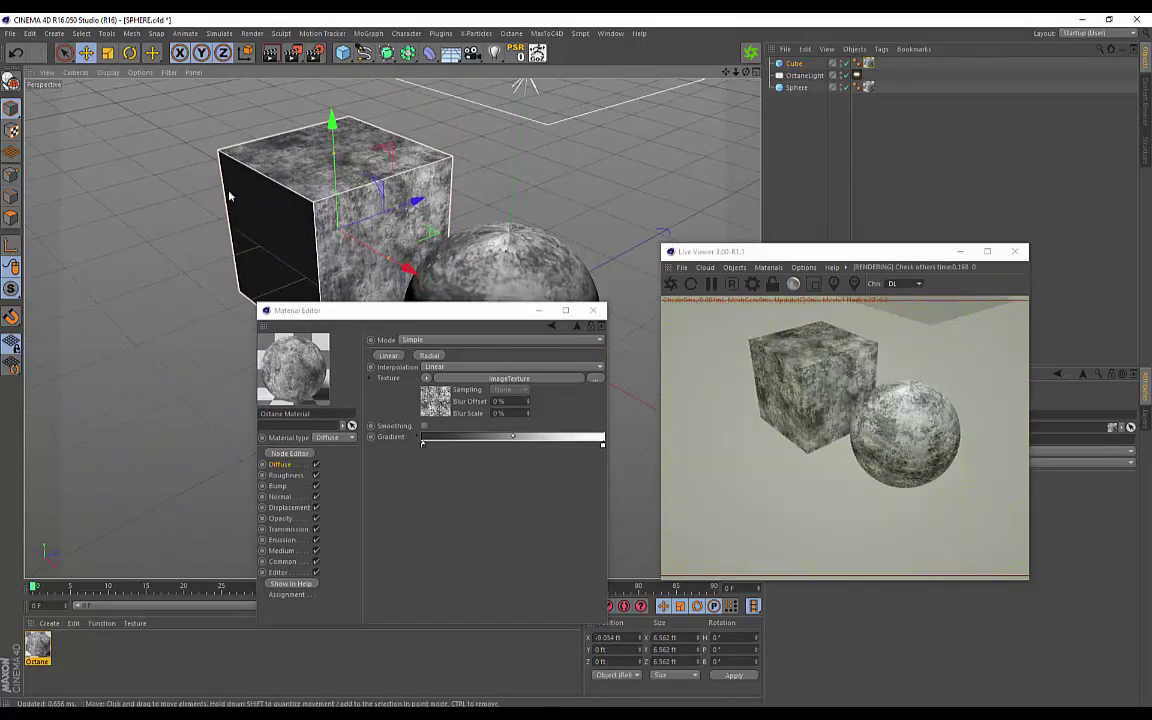
scroll(230, 196, up, 3)
alt+drag(252, 206, 270, 232)
scroll(268, 203, up, 2)
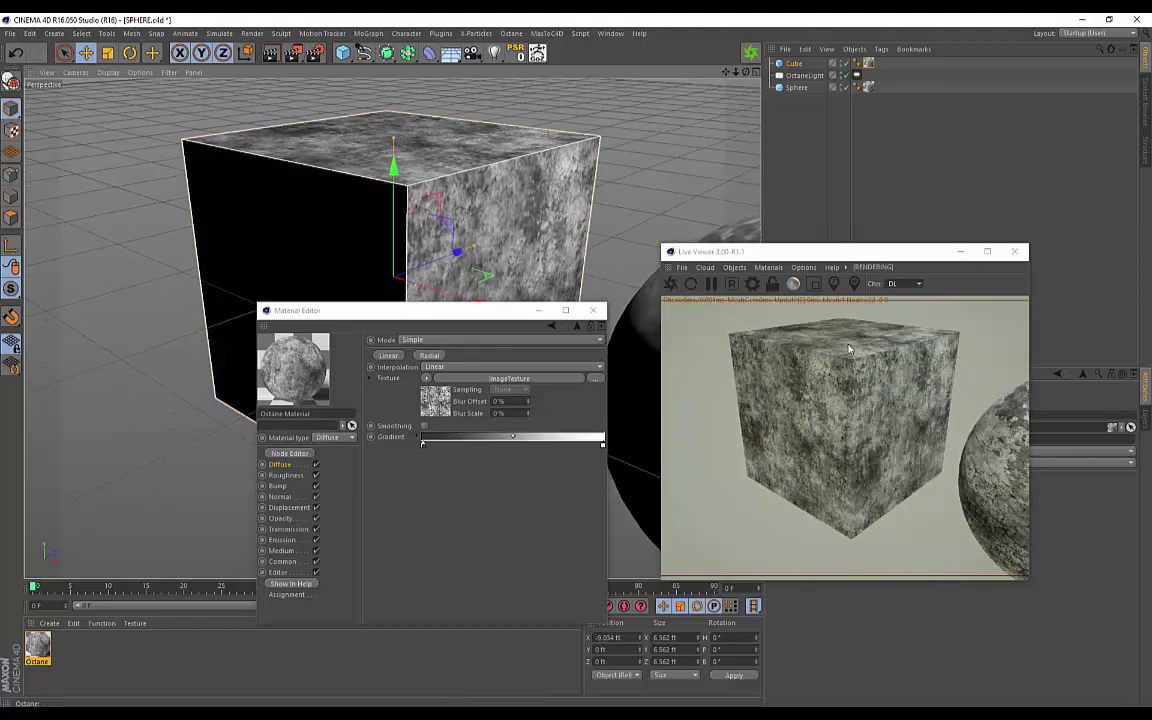
- Enlarge the Live Viewer window and frame both the cube and the sphere in the render
double_click(769, 252)
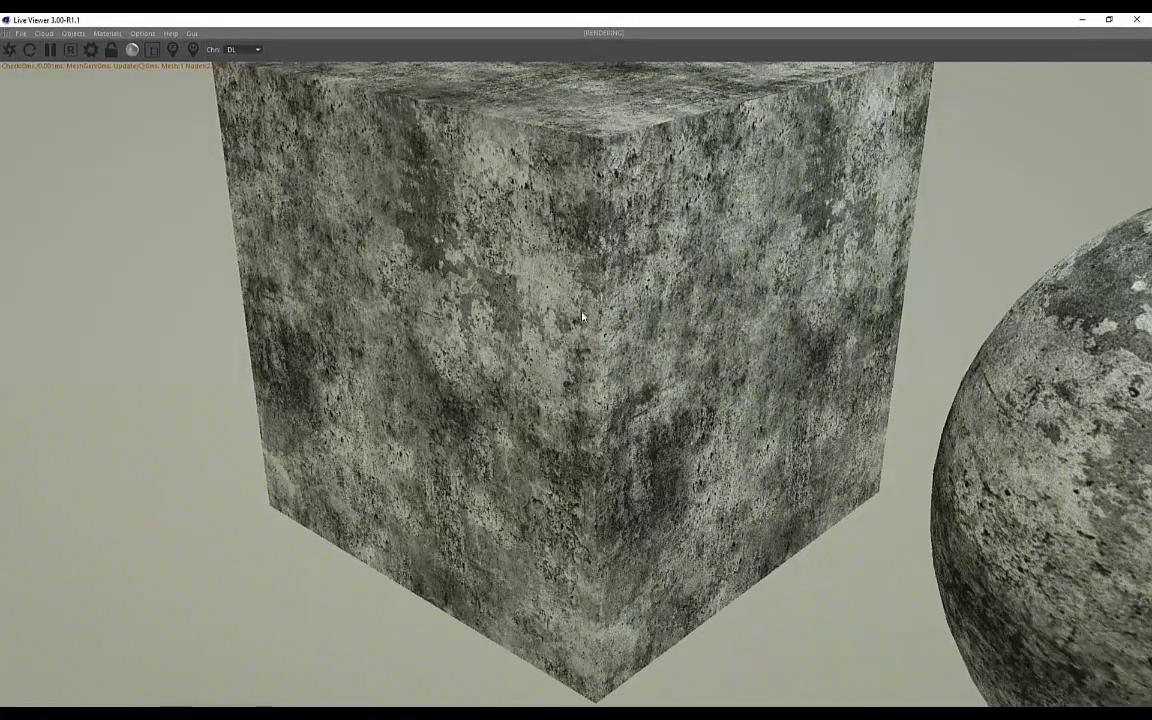
double_click(409, 25)
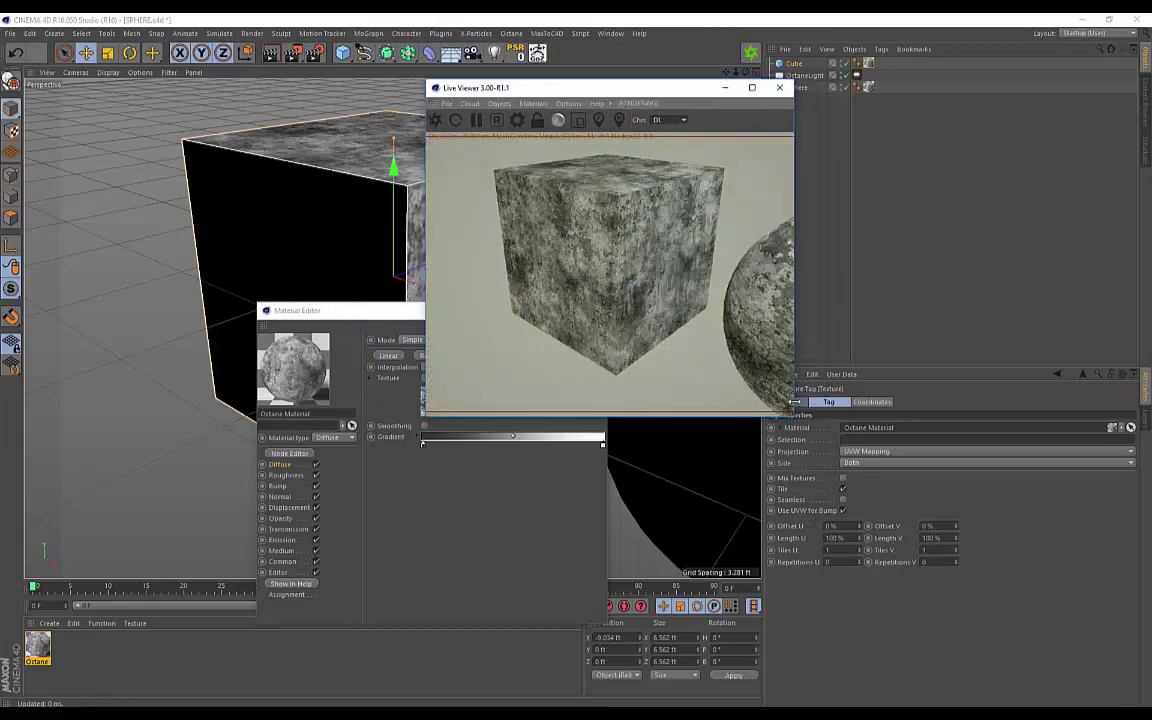
drag(793, 413, 1150, 690)
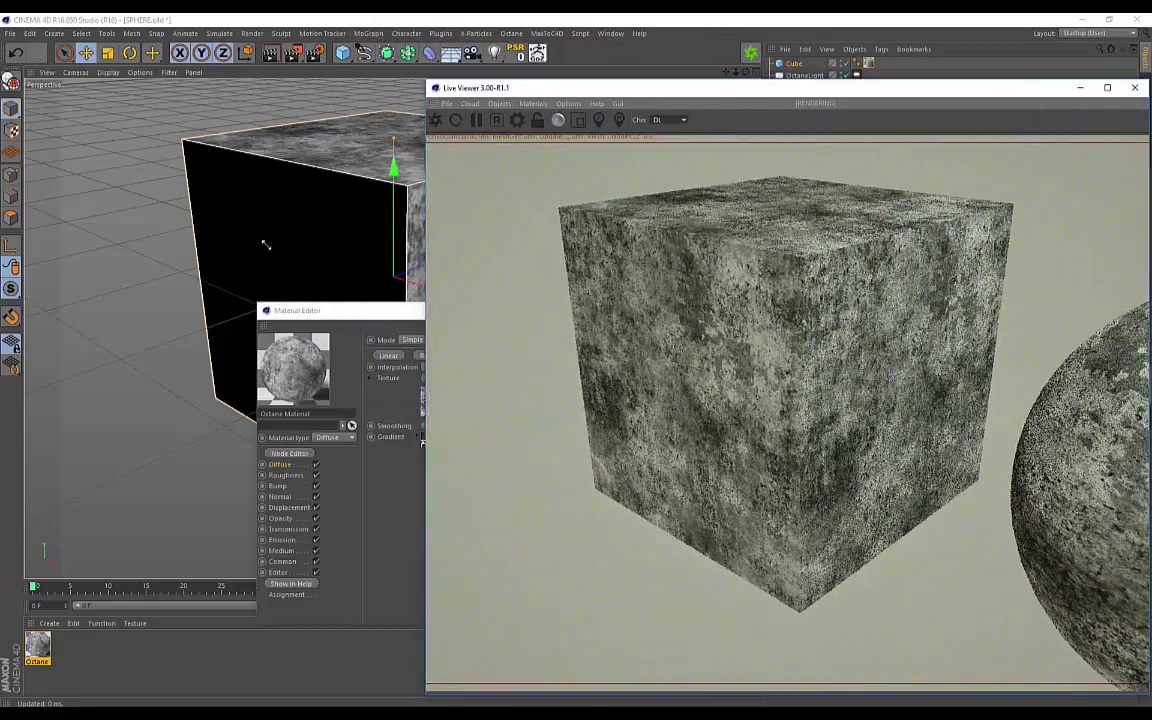
alt+drag(265, 244, 154, 273)
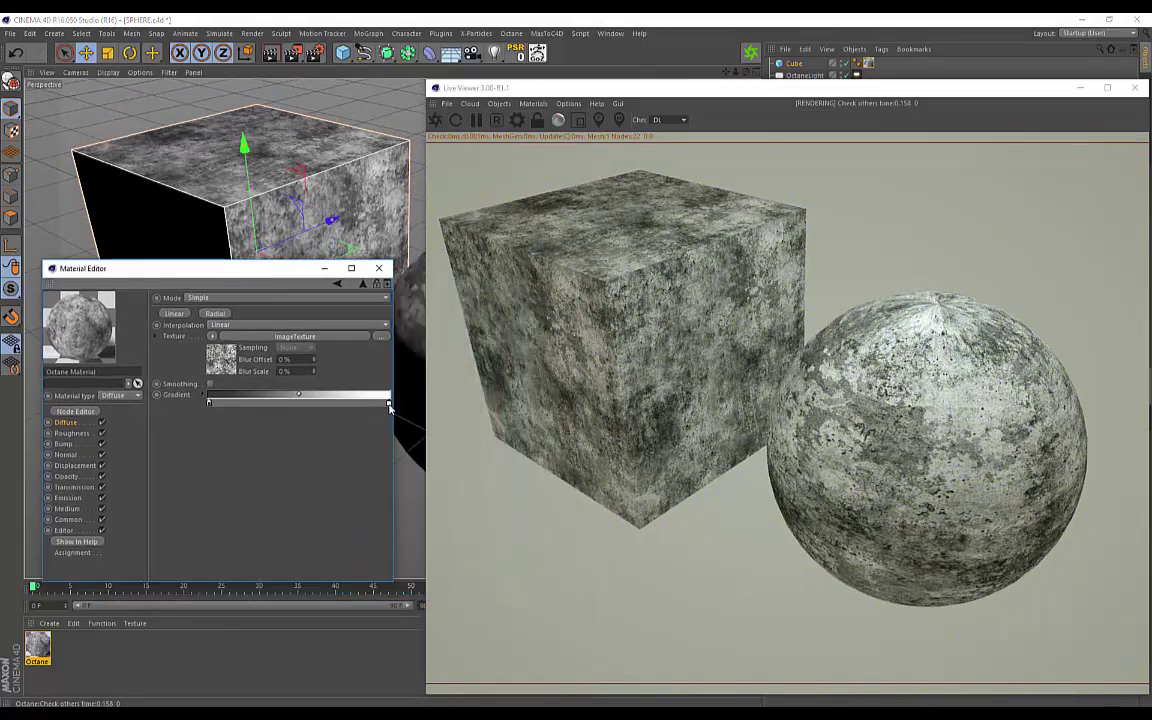
- Compare the dirt on the cube and sphere with the white knot pulled to about 18% of the gradient, and restore its end position
drag(390, 407, 240, 405)
alt+drag(177, 194, 205, 225)
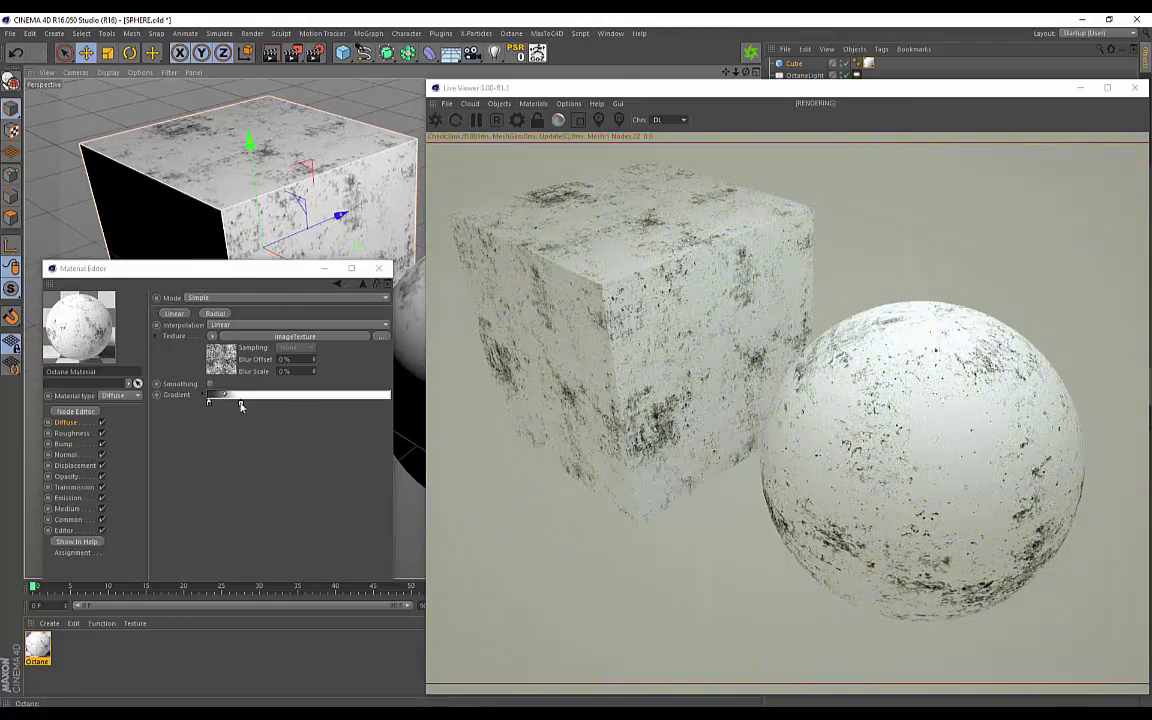
drag(240, 404, 396, 410)
alt+middle_drag(330, 200, 347, 204)
alt+middle_drag(216, 186, 225, 189)
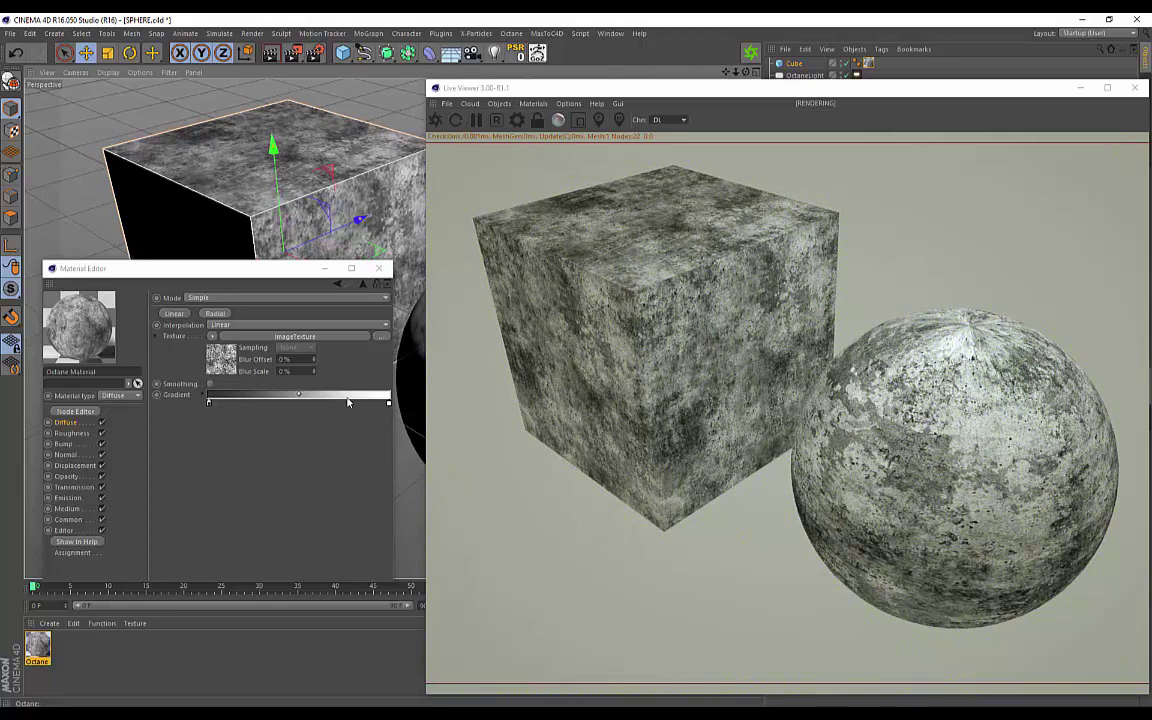
- Add an intermediate knot at about 38% of the gradient, comparing the material with and without it
click(277, 403)
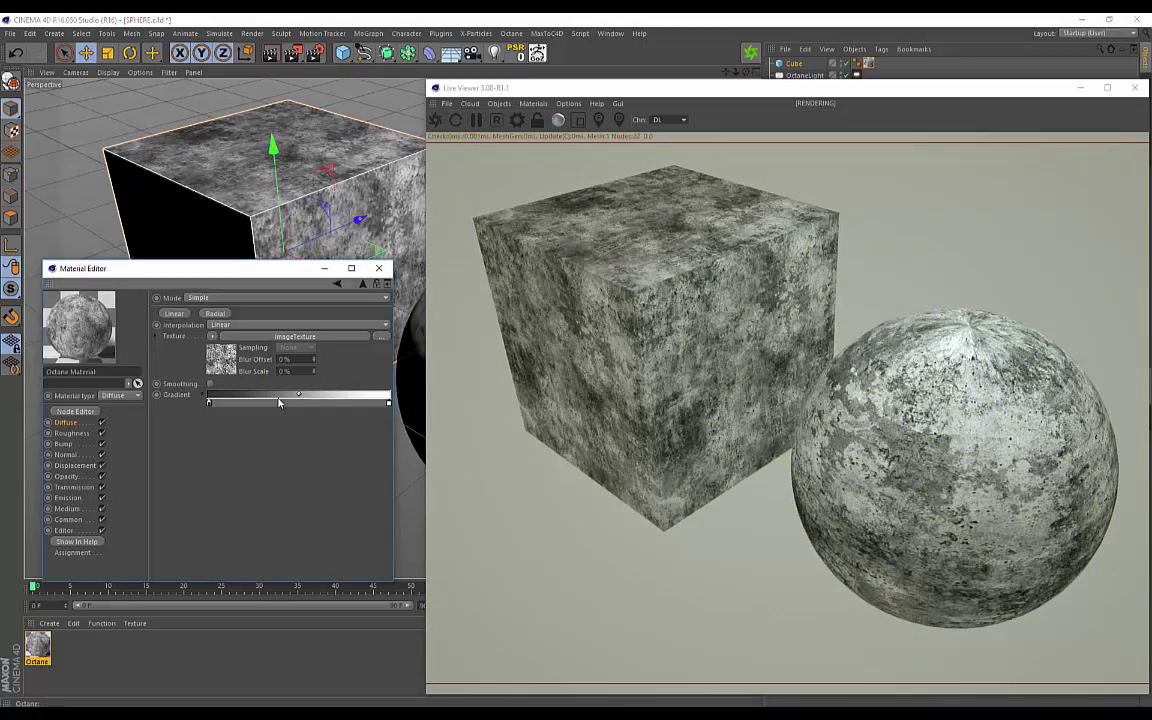
click(277, 403)
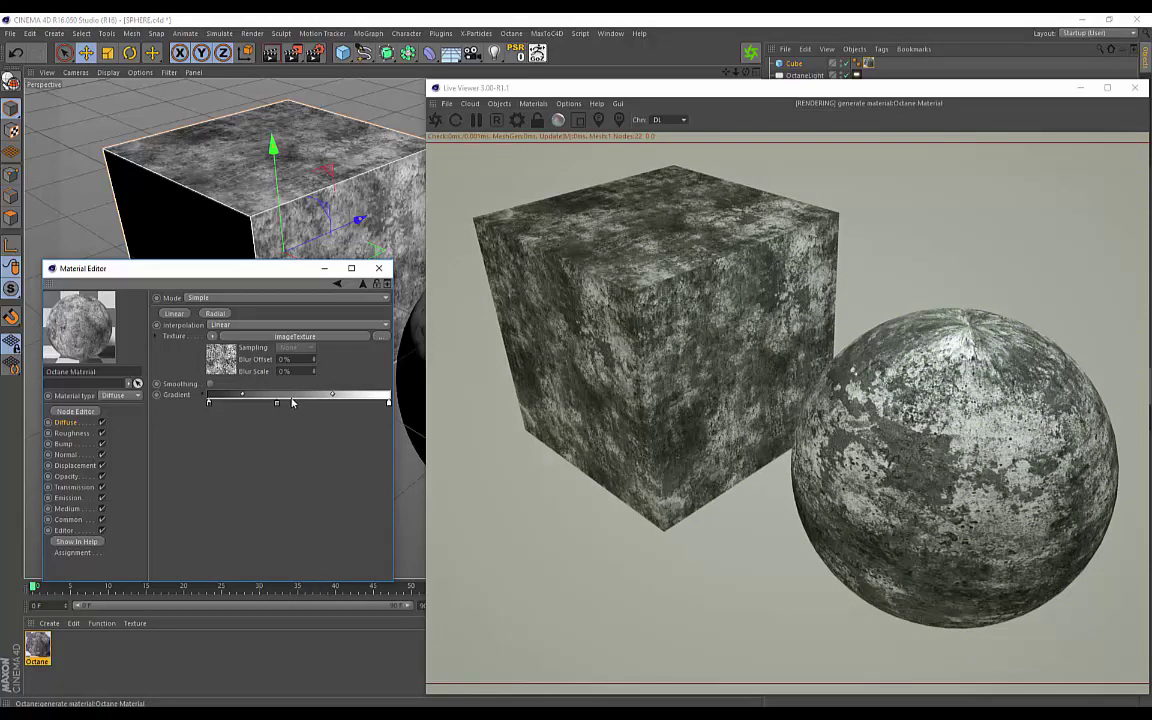
drag(278, 403, 281, 424)
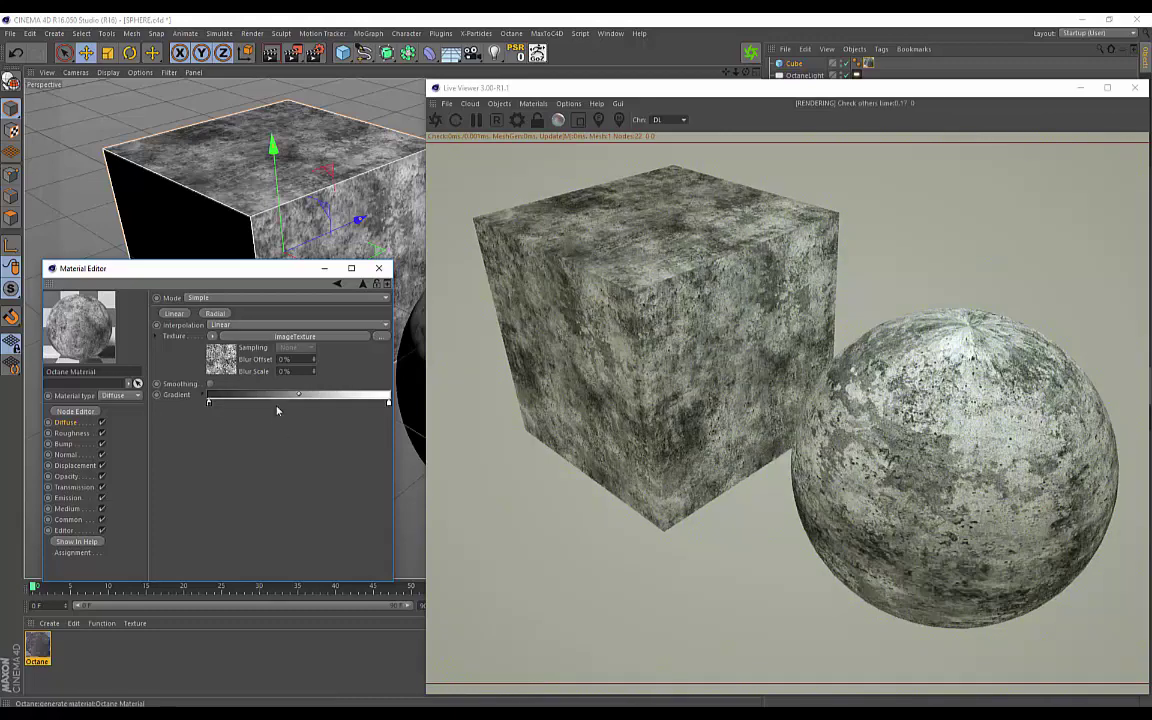
click(277, 403)
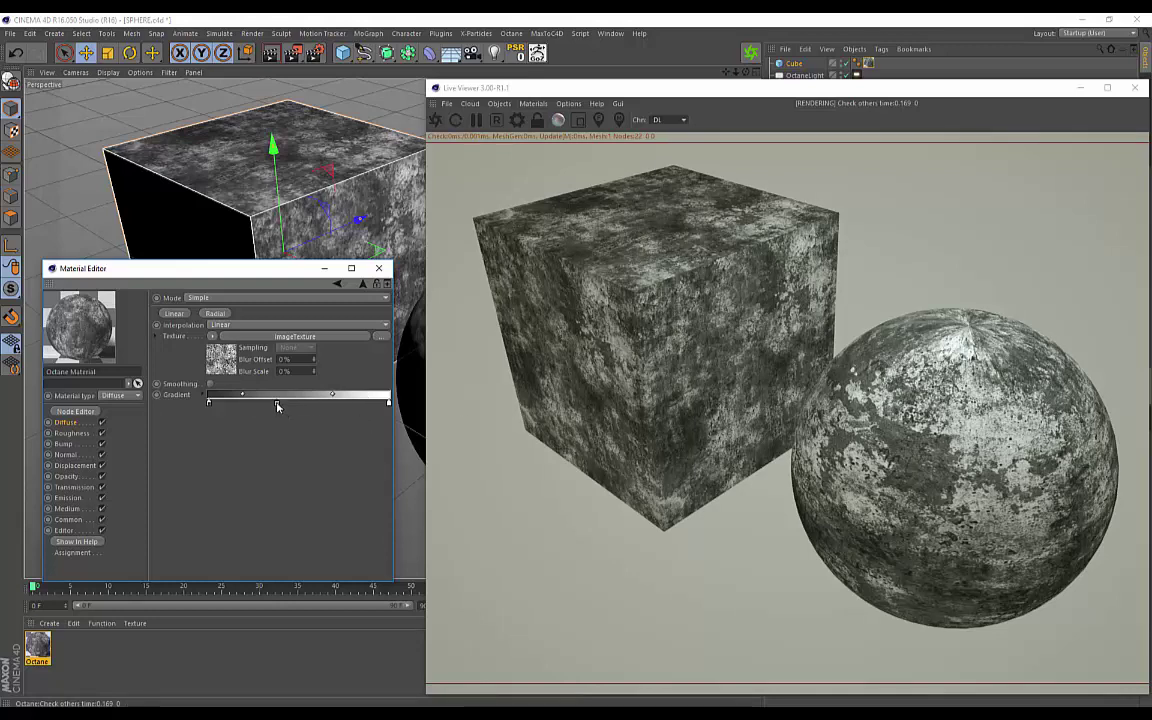
- Recolor the intermediate gradient knot dark brown (RGB 93, 71, 41) and inspect the dirt on the cube and sphere
double_click(277, 403)
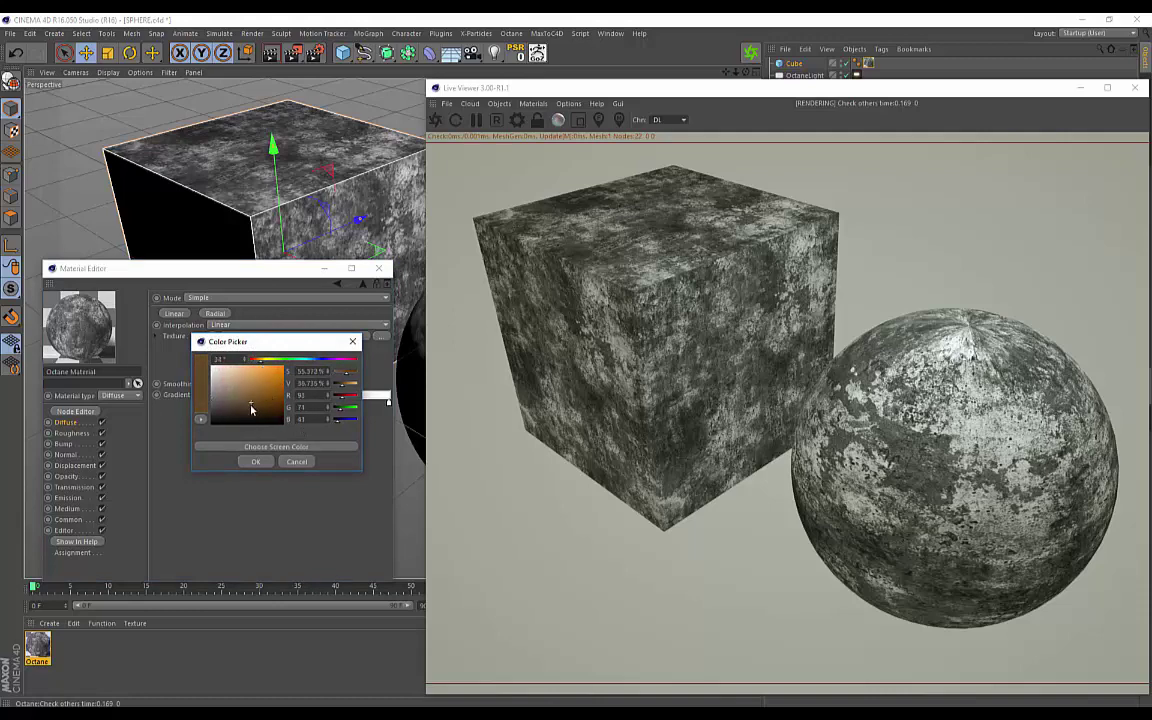
click(255, 462)
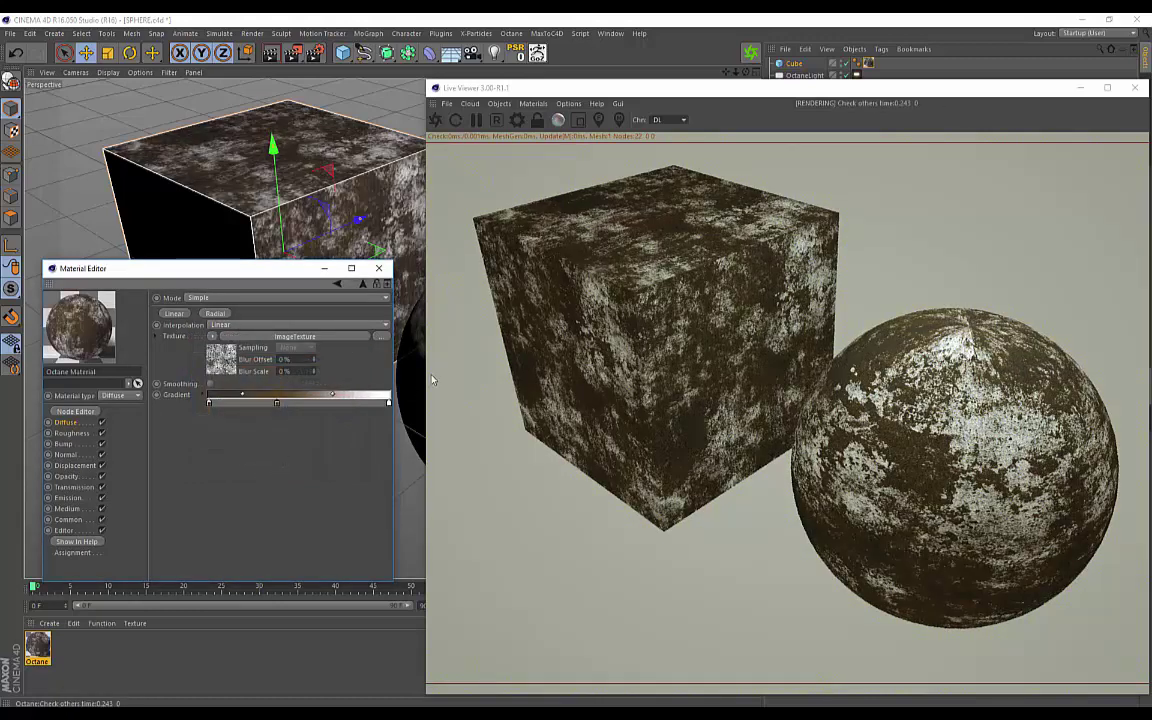
alt+drag(172, 221, 180, 193)
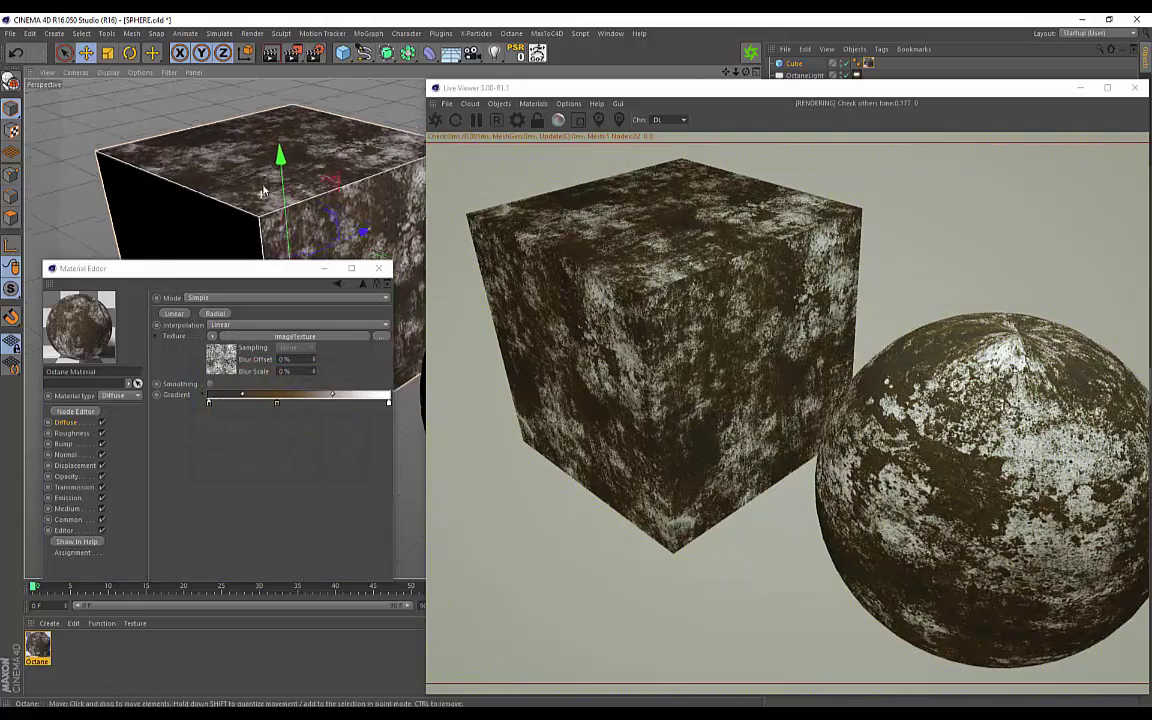
alt+drag(264, 191, 311, 286)
- Add a light tan knot (RGB 255, 199, 126) at about 70% of the gradient and move the brown knot to about 28%
mouse_move(276, 407)
mouse_down()
mouse_move(221, 406)
mouse_move(290, 403)
mouse_up()
double_click(289, 403)
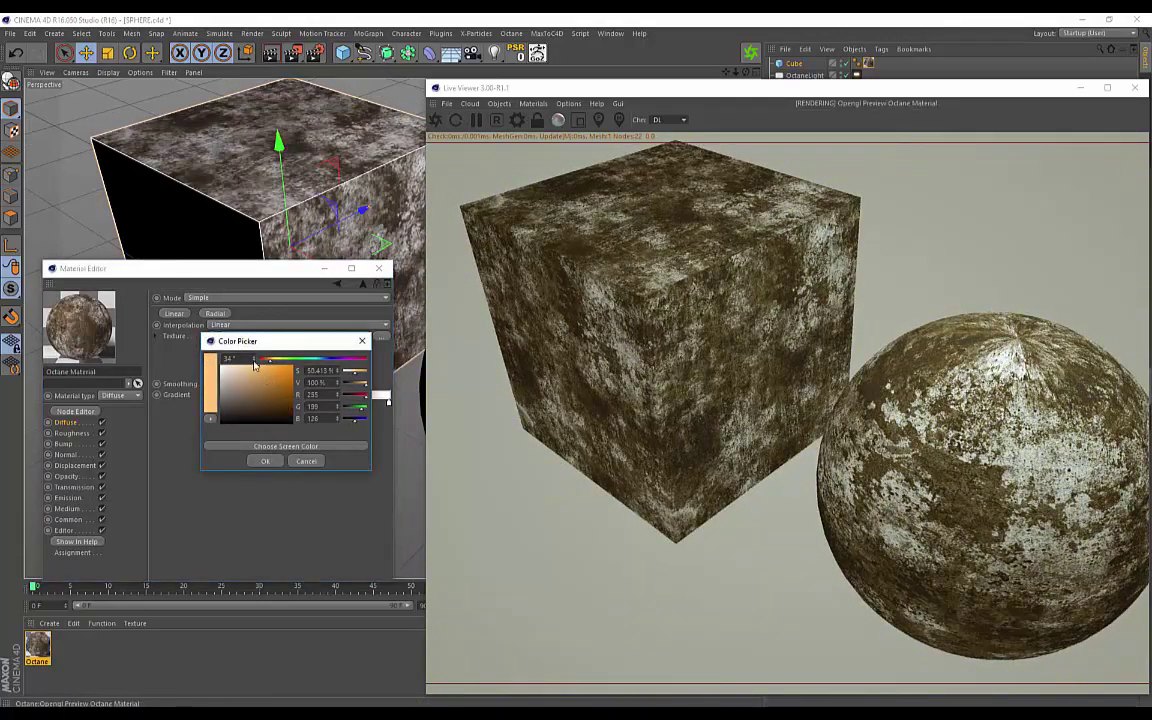
click(266, 462)
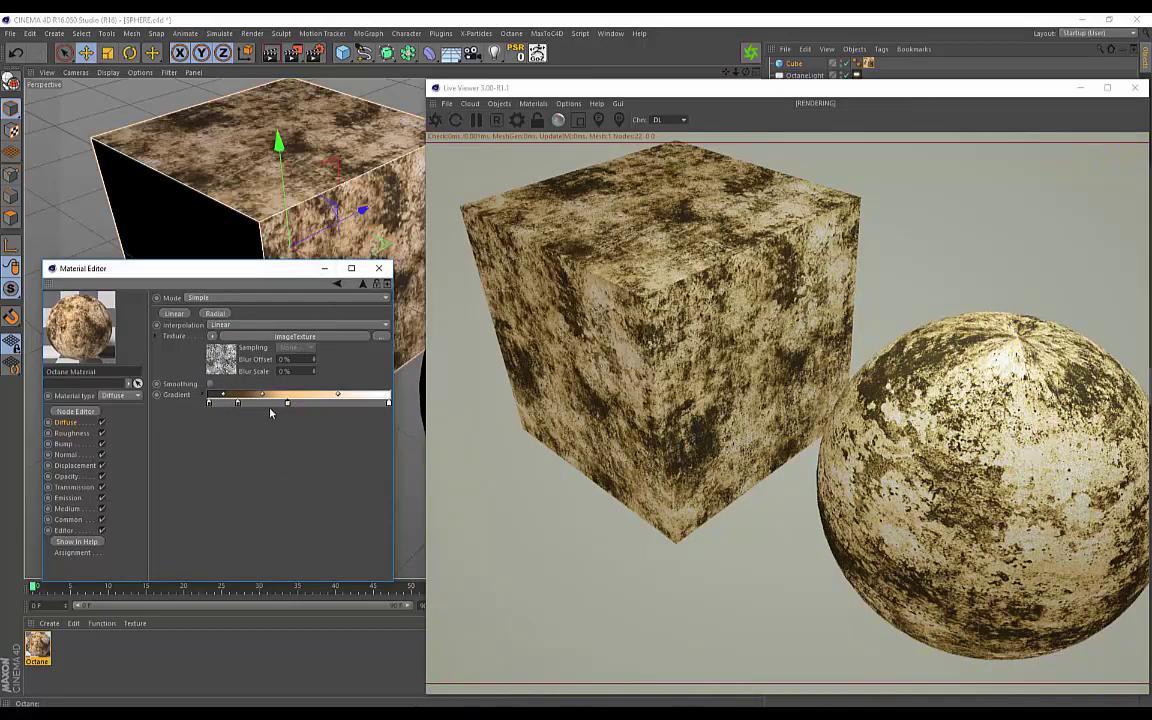
drag(288, 404, 336, 408)
mouse_move(238, 404)
mouse_down()
mouse_move(295, 409)
mouse_move(260, 404)
mouse_up()
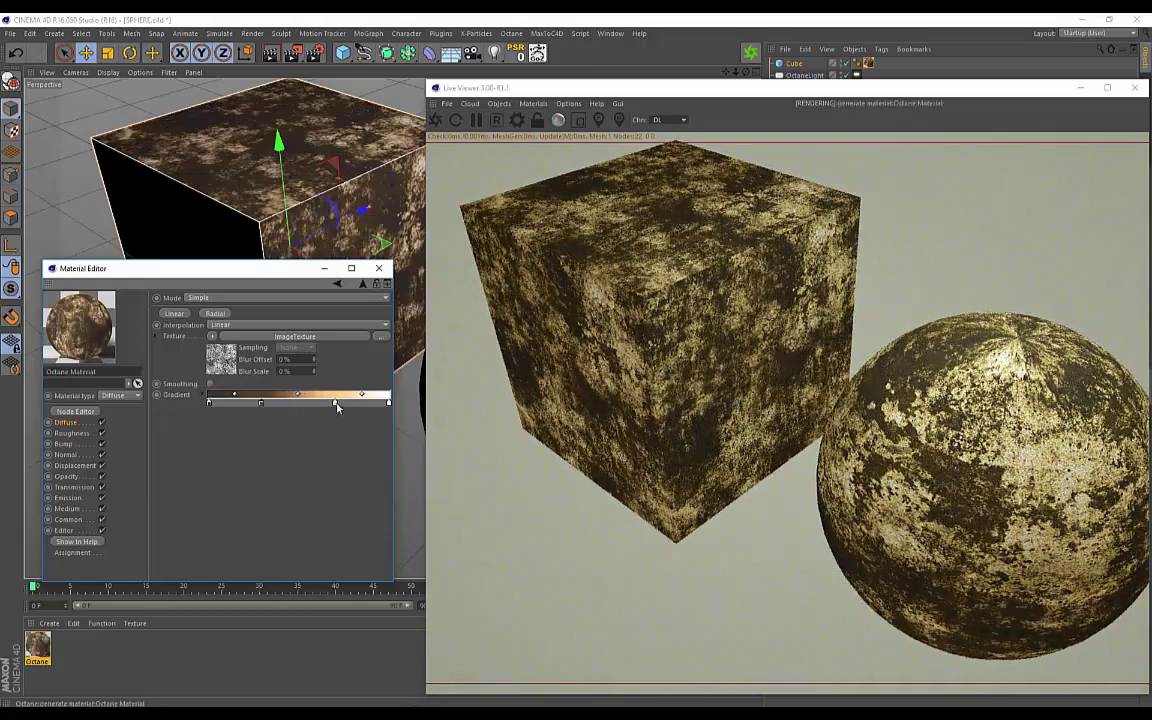
- Move the tan knot to about 48% of the gradient and recolor it blue with a hue of 219°
drag(334, 404, 295, 406)
double_click(295, 404)
drag(317, 358, 334, 358)
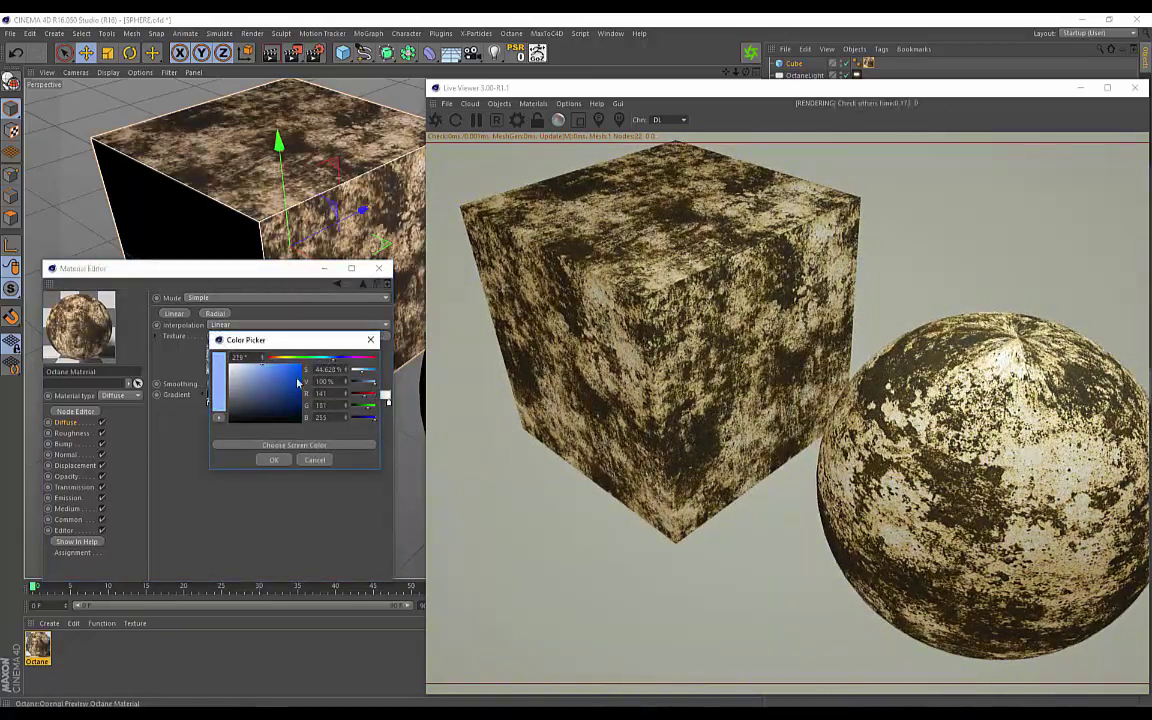
click(275, 459)
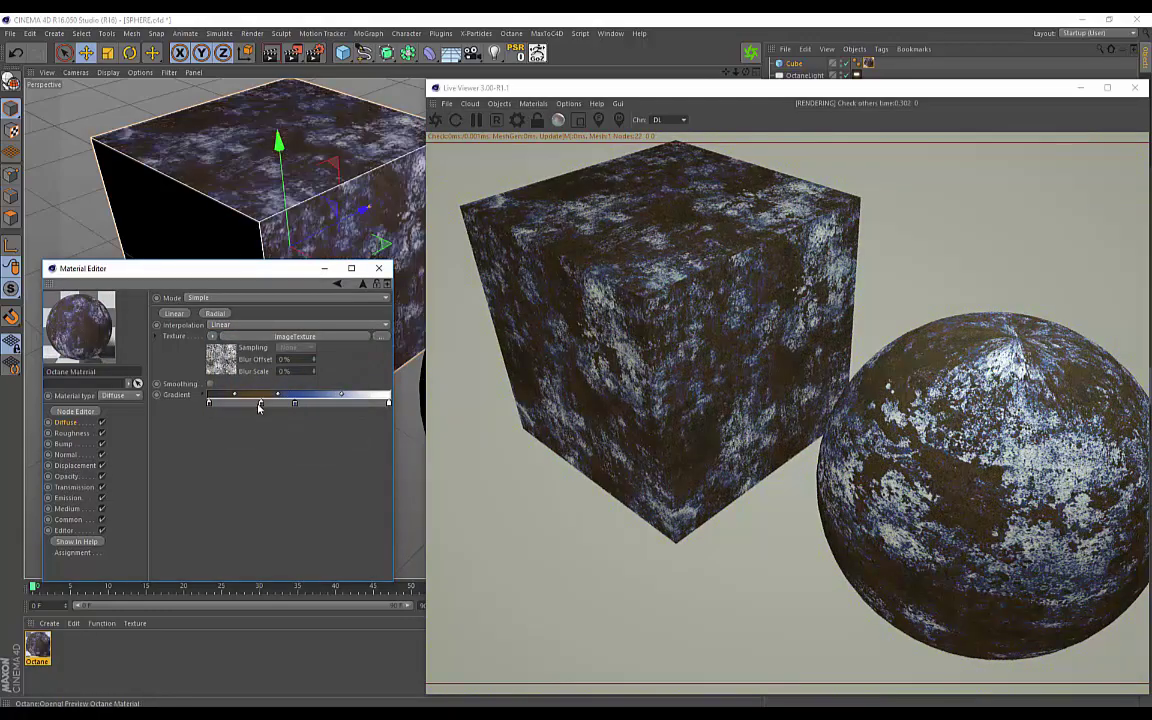
- Reorder the inner gradient knots, placing blue at about 12% and brown at about 45%, while comparing the dirt on both objects
click(315, 408)
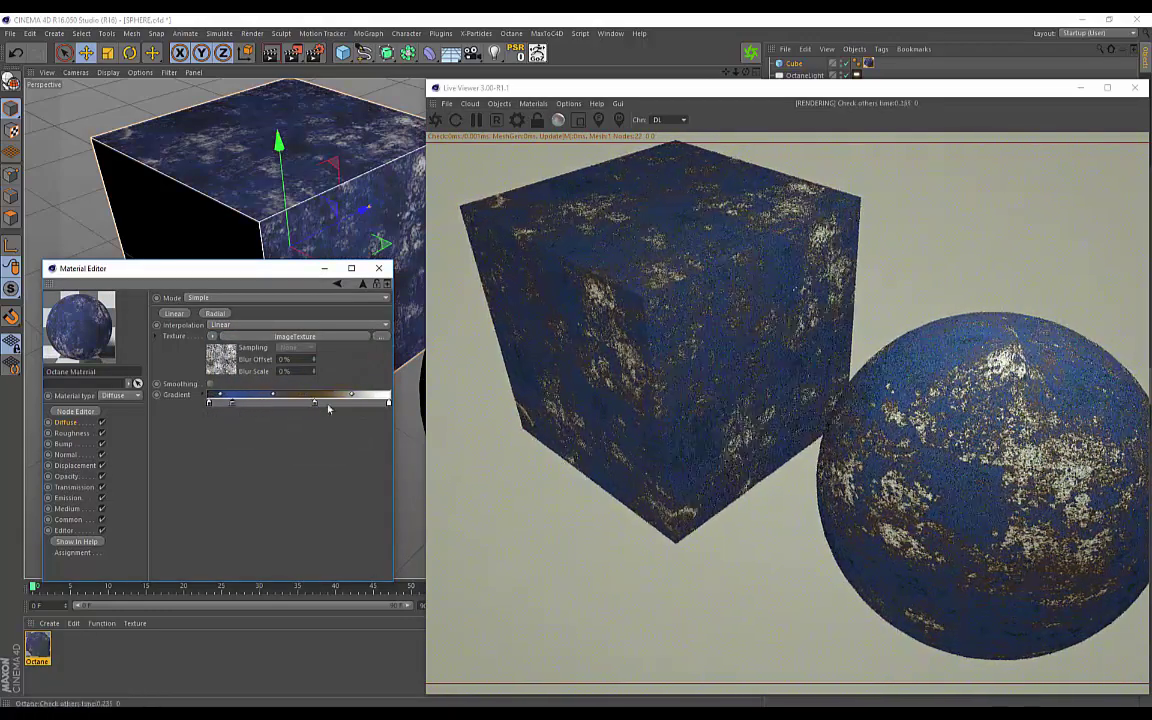
drag(316, 404, 249, 411)
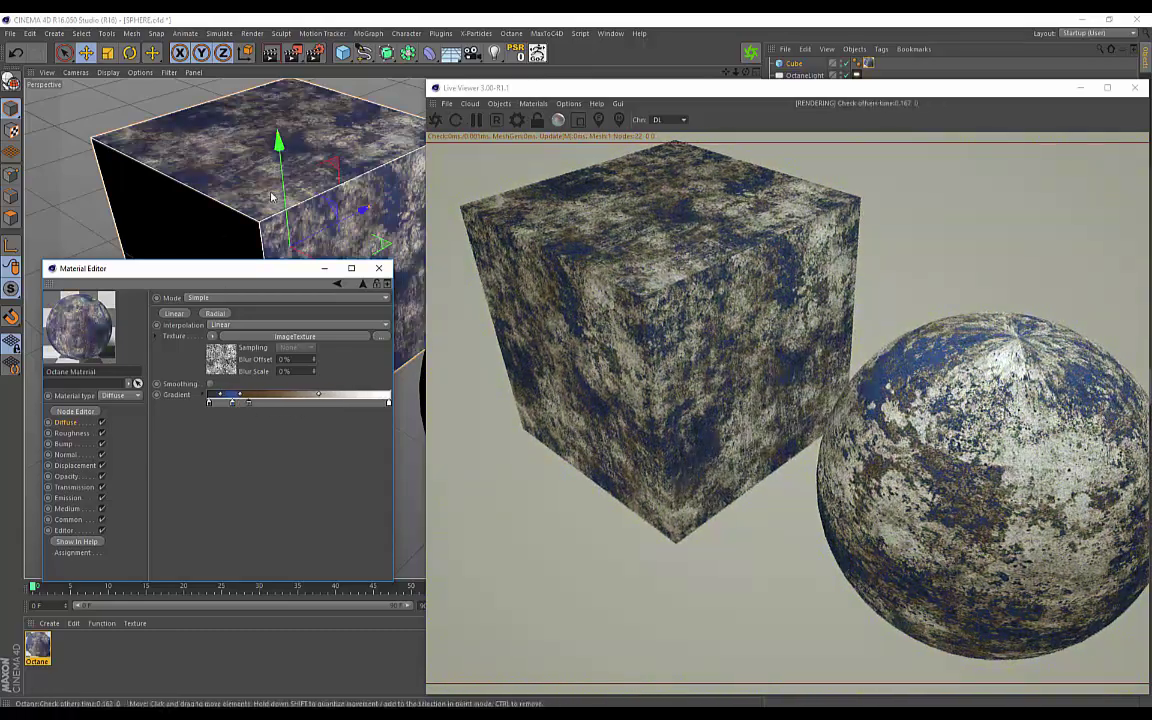
alt+drag(258, 188, 100, 275)
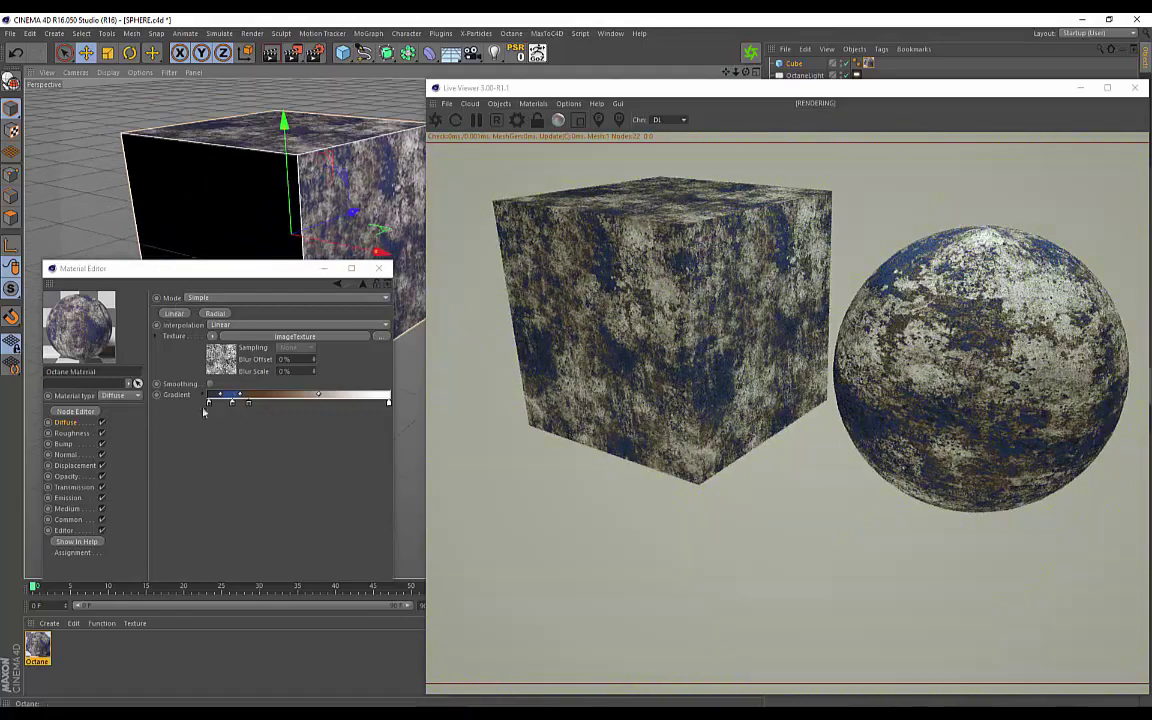
drag(390, 405, 213, 402)
click(390, 403)
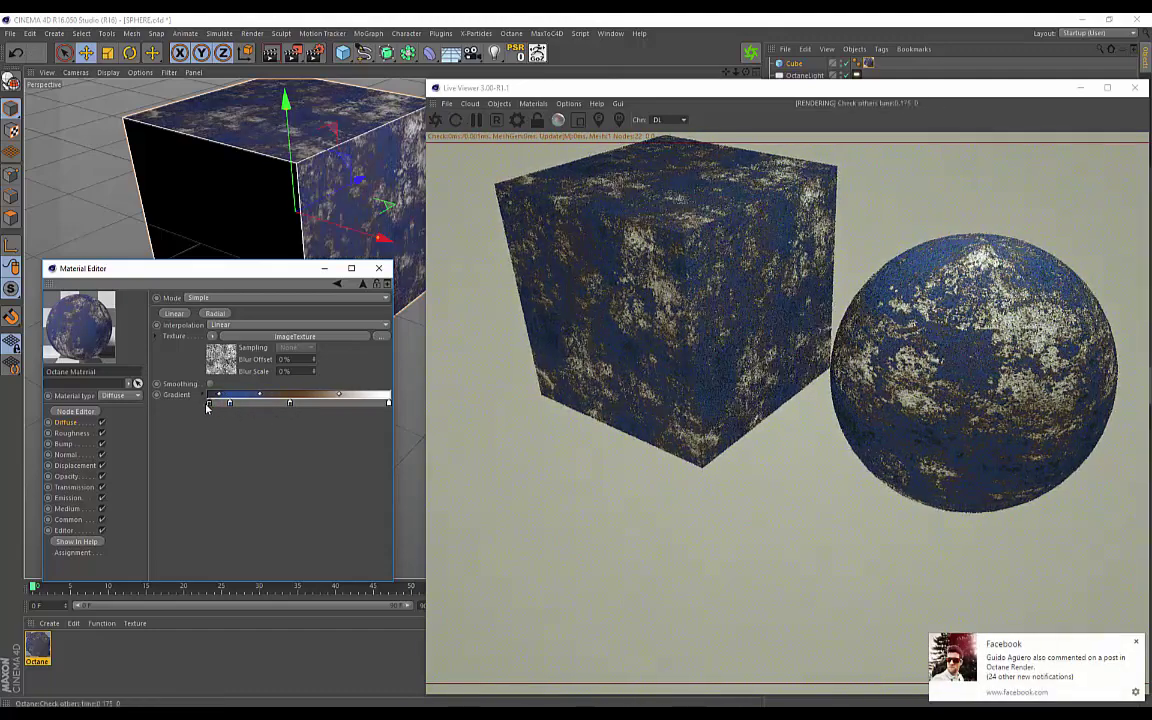
- Recolor the gradient's dark start knot near-white and inspect the texture on the cube and sphere
double_click(215, 403)
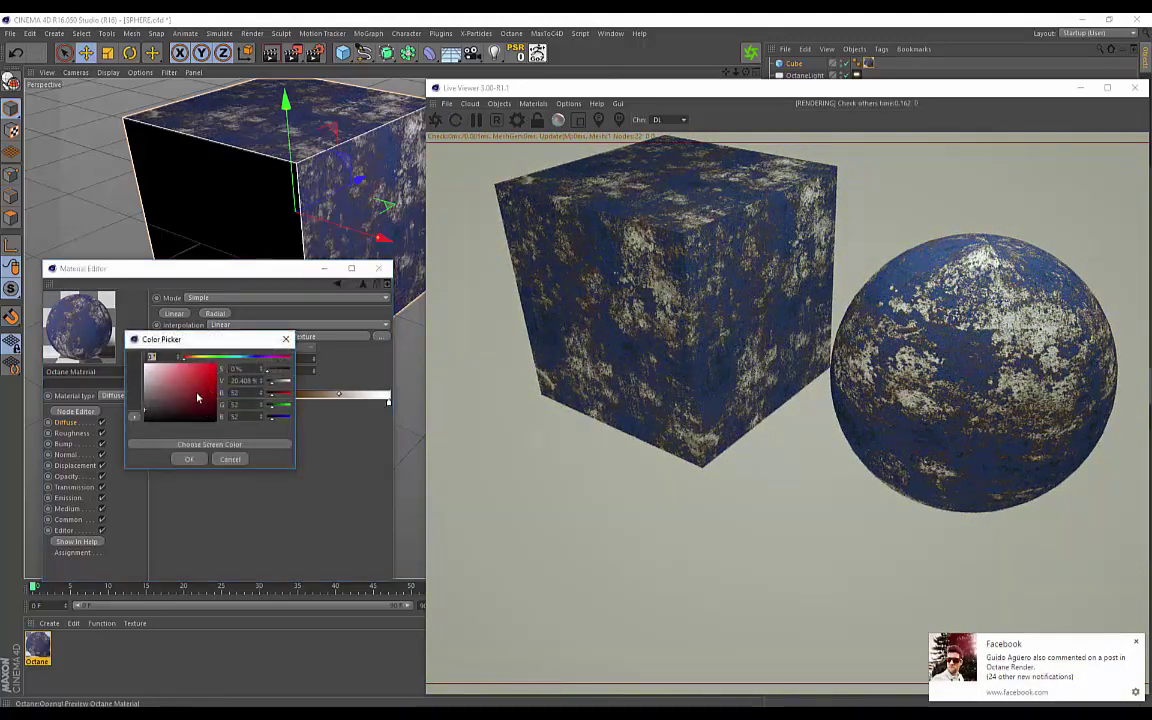
click(190, 460)
scroll(189, 195, up, 2)
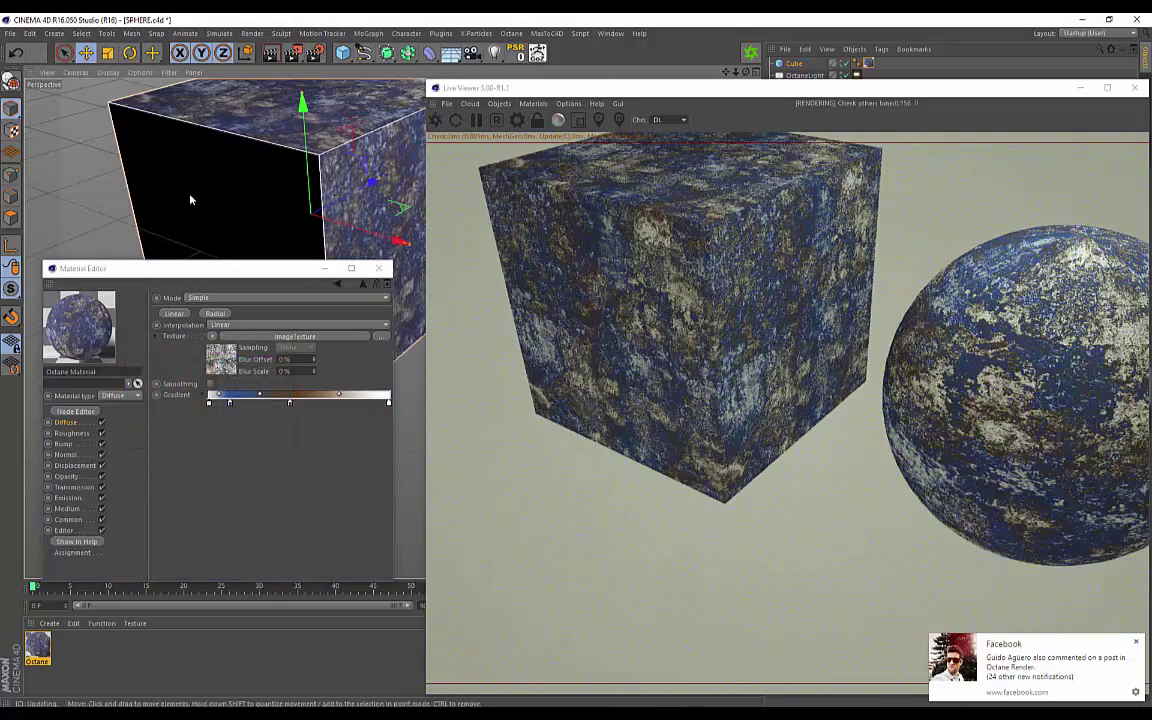
alt+drag(189, 195, 273, 214)
- Recolor the blue gradient knot, trying a muddy ochre before settling on a bright golden yellow
click(230, 404)
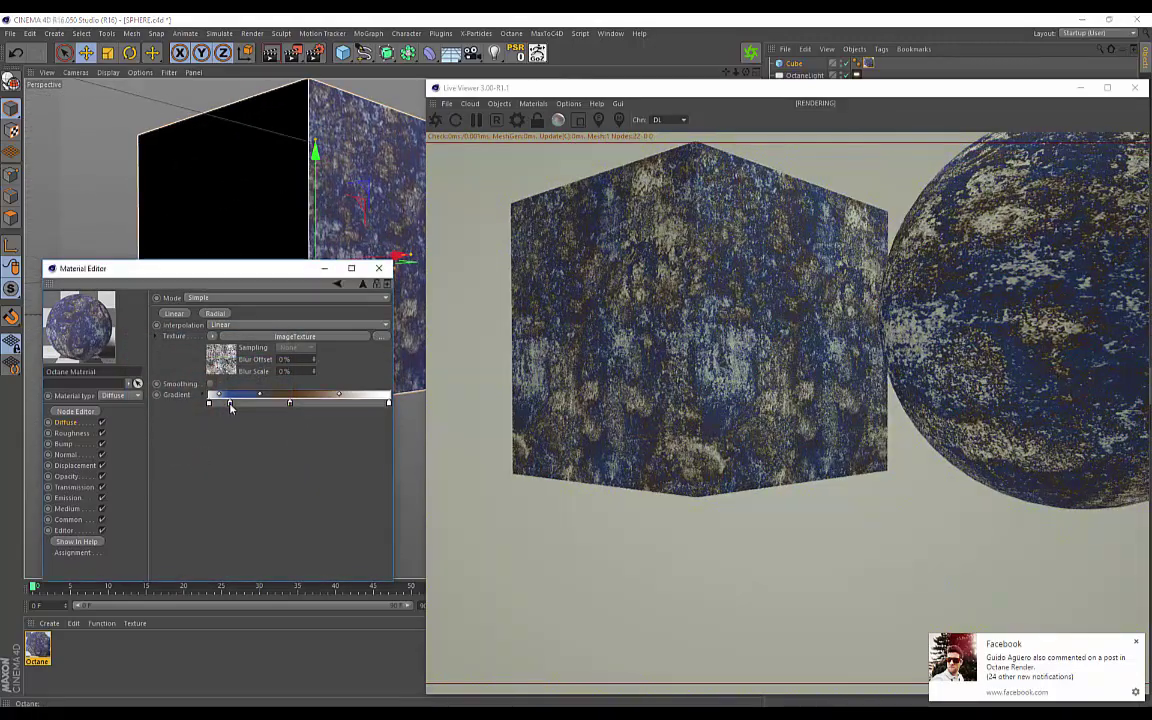
double_click(230, 404)
click(217, 361)
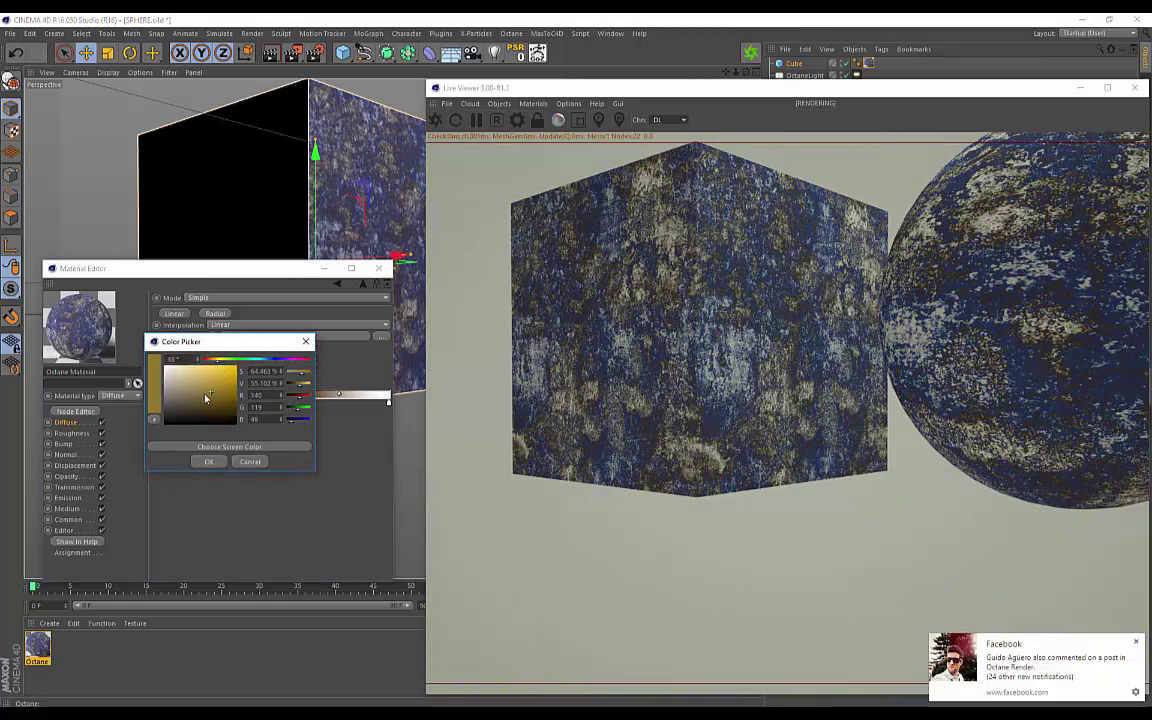
click(208, 461)
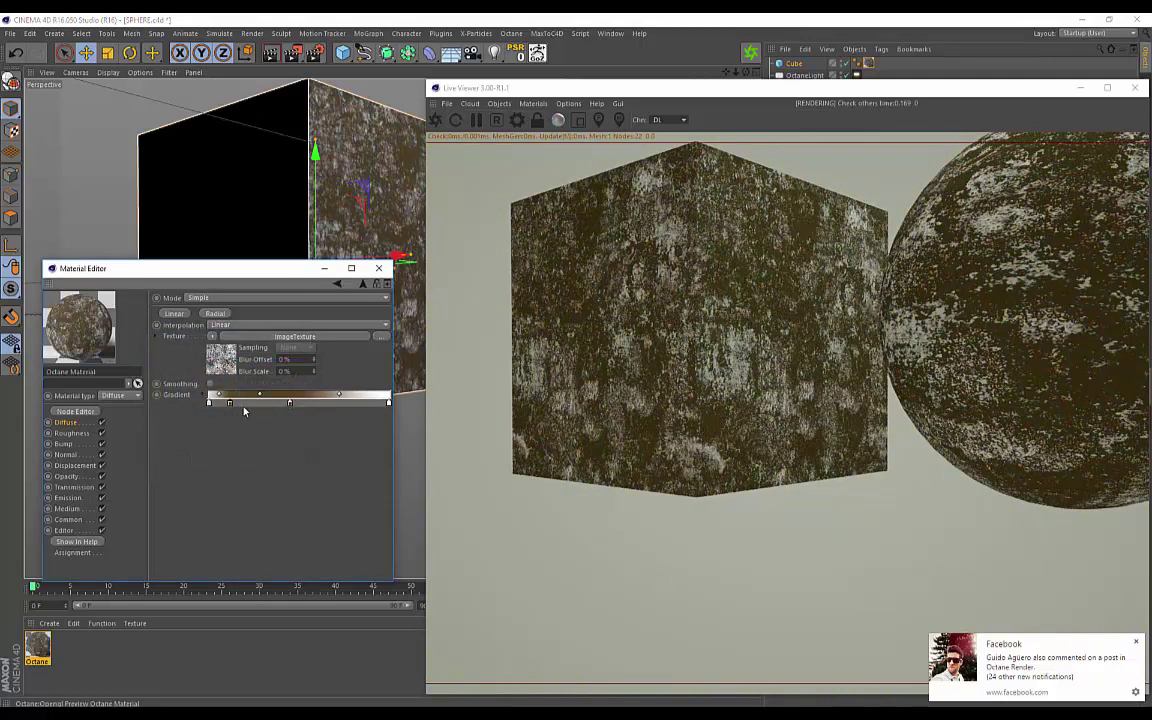
double_click(230, 404)
click(205, 340)
click(208, 461)
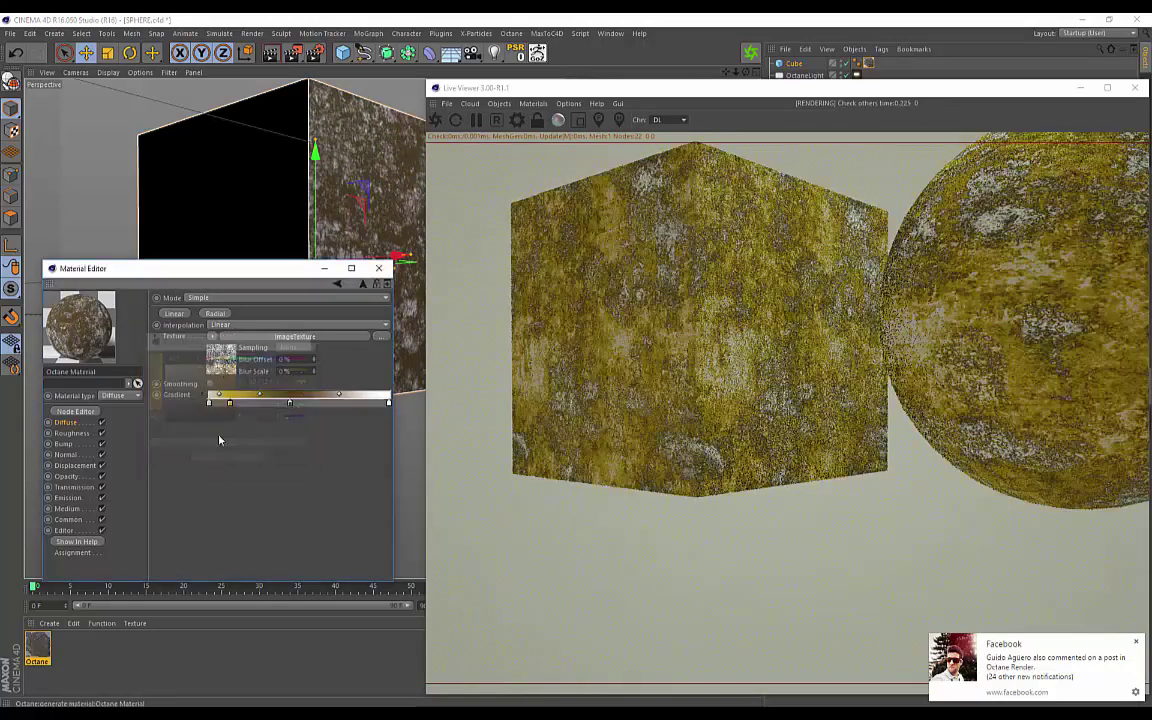
alt+drag(278, 184, 252, 207)
- Close the Live Viewer and open the dirt.c4d project
drag(589, 88, 388, 100)
click(882, 99)
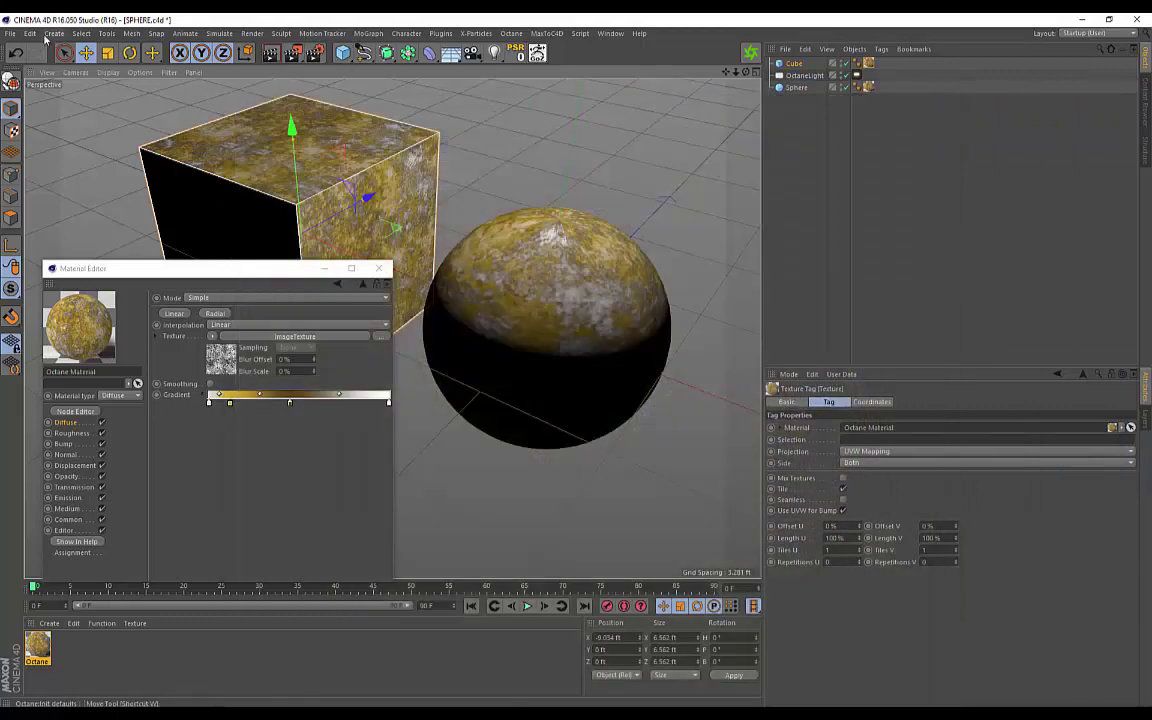
click(10, 33)
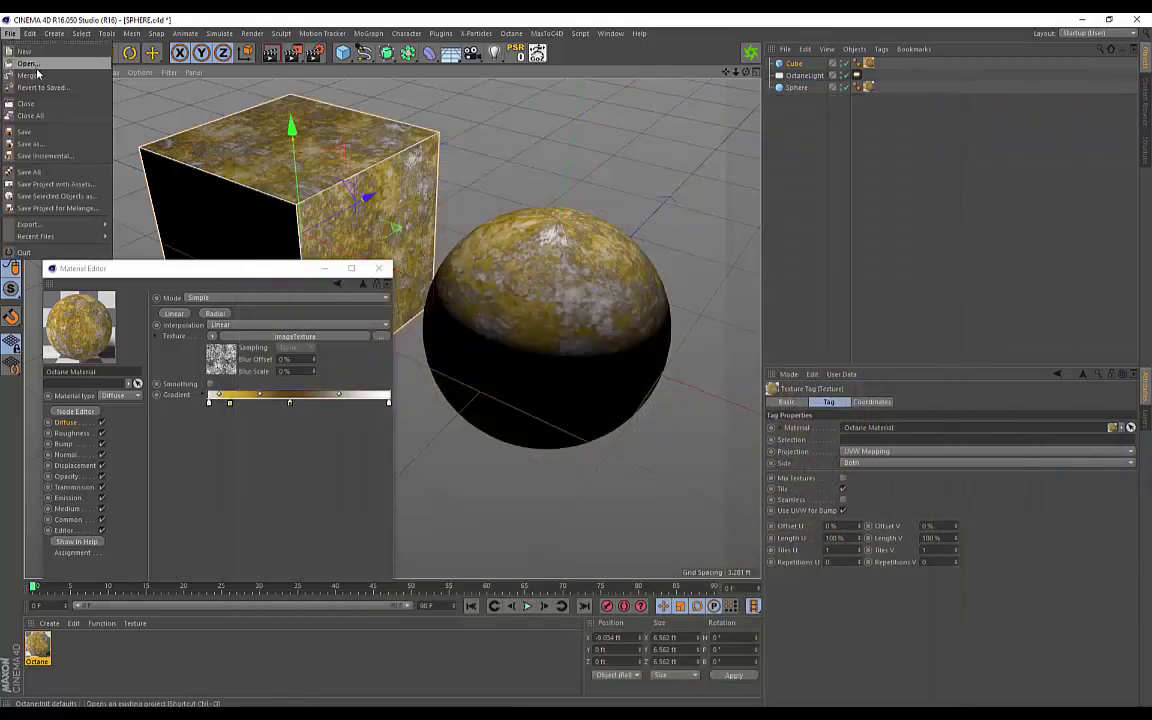
click(28, 63)
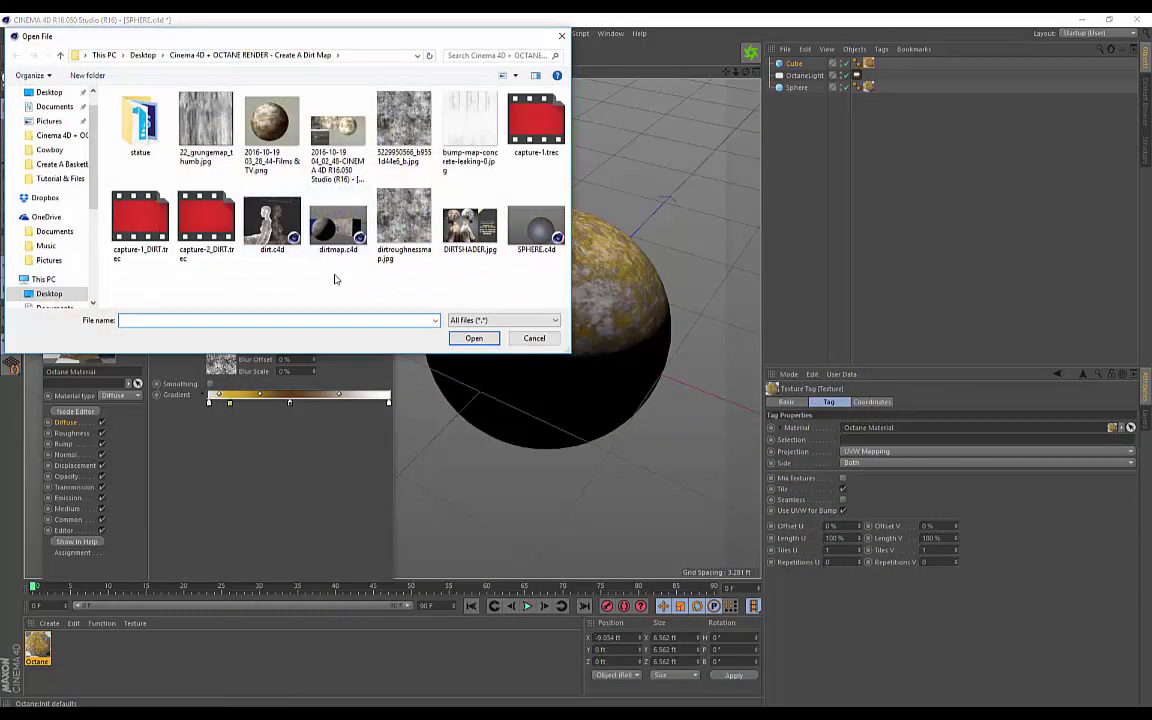
double_click(272, 222)
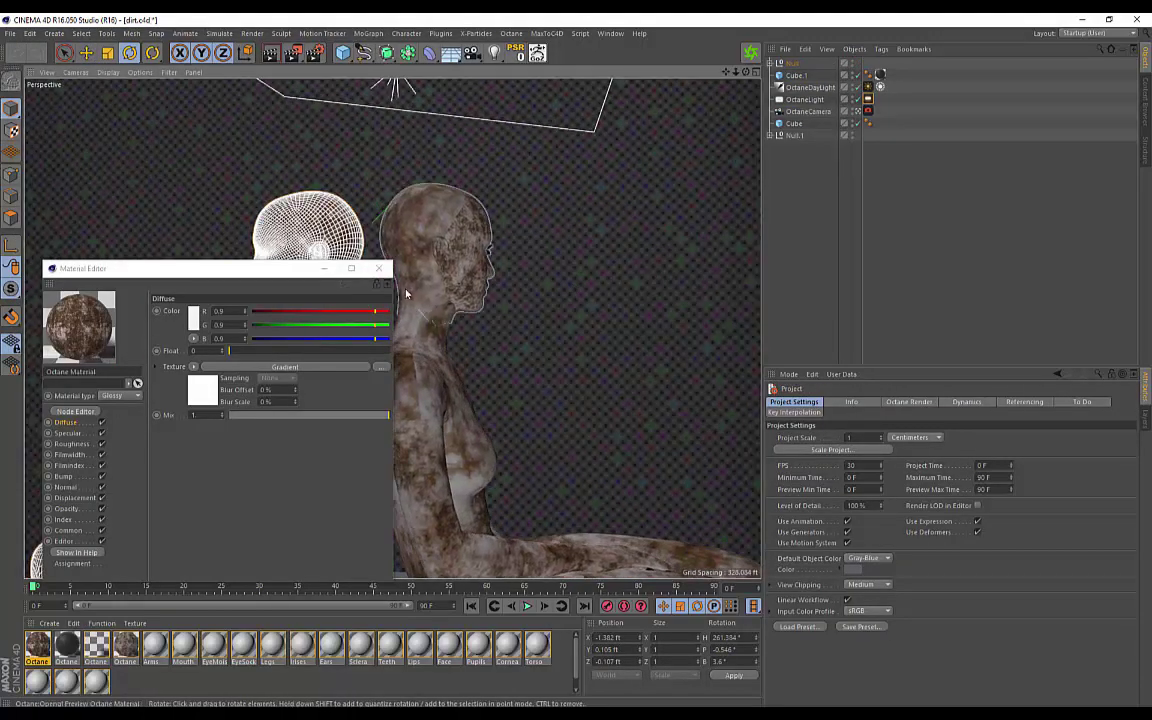
- Close the Material Editor, start an Octane live render of the back-to-back statues, and frame their upper bodies
click(379, 268)
alt+drag(535, 329, 650, 262)
click(749, 53)
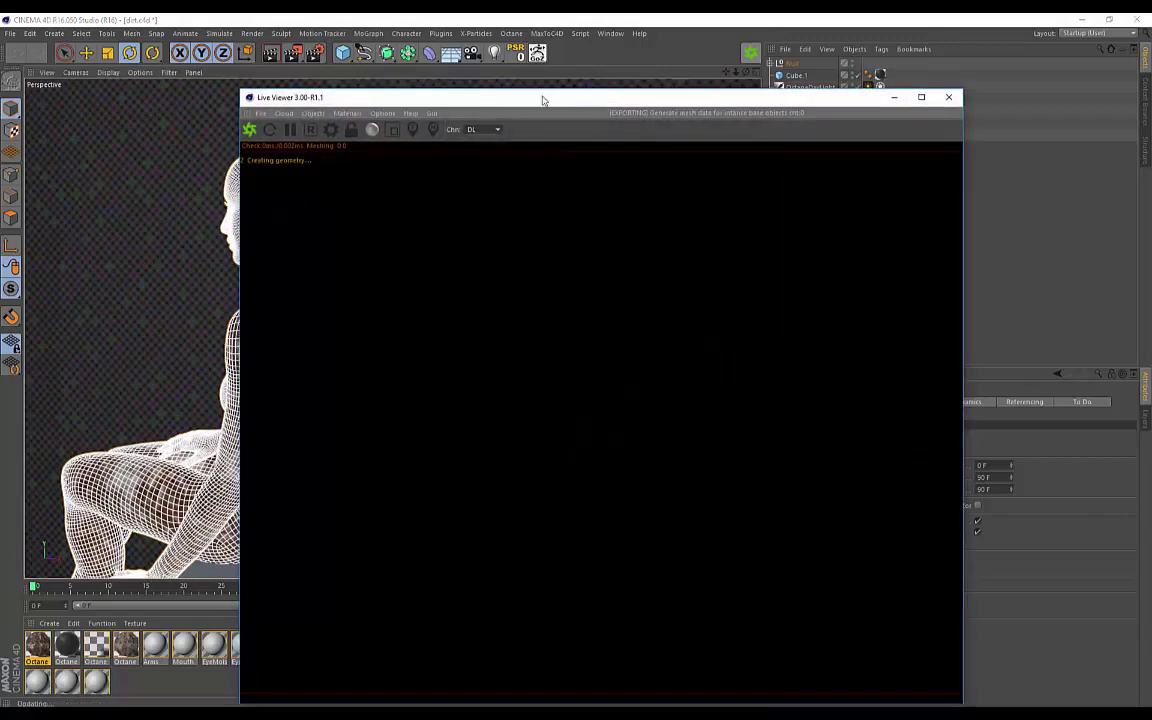
drag(554, 95, 710, 104)
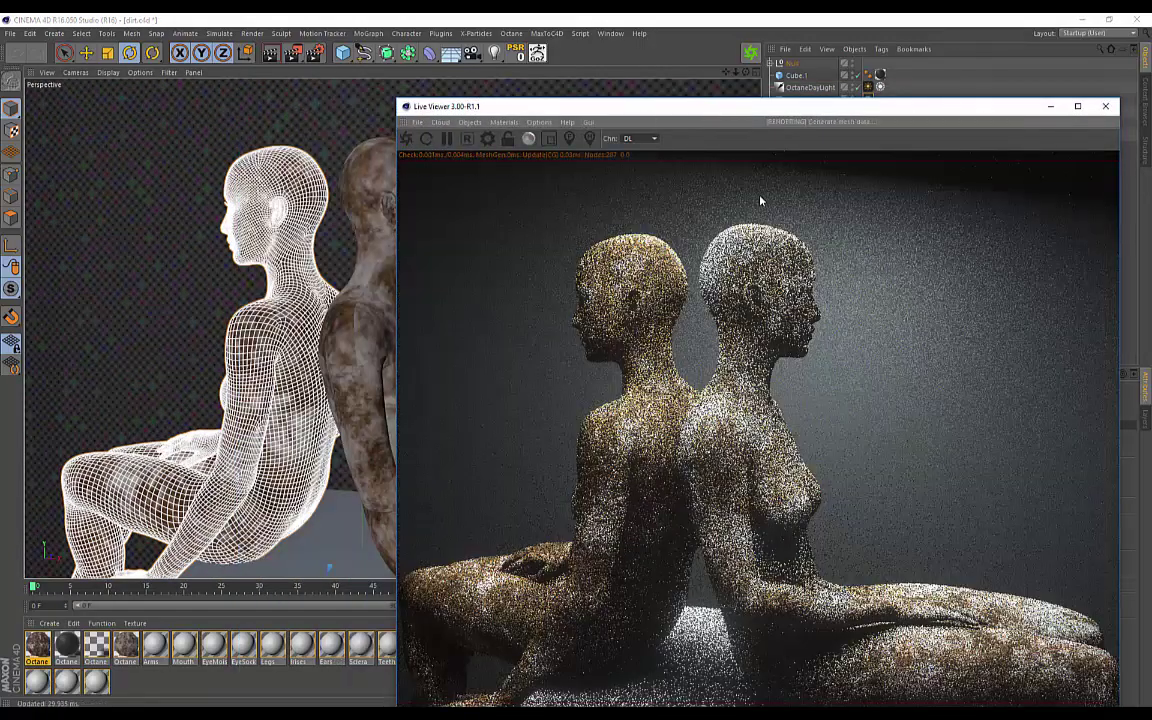
alt+right_drag(389, 258, 62, 270)
- Open the diffuse gradient settings of the first Octane material, keeping the Material Editor clear of the statue render
click(154, 648)
drag(126, 648, 225, 353)
double_click(37, 646)
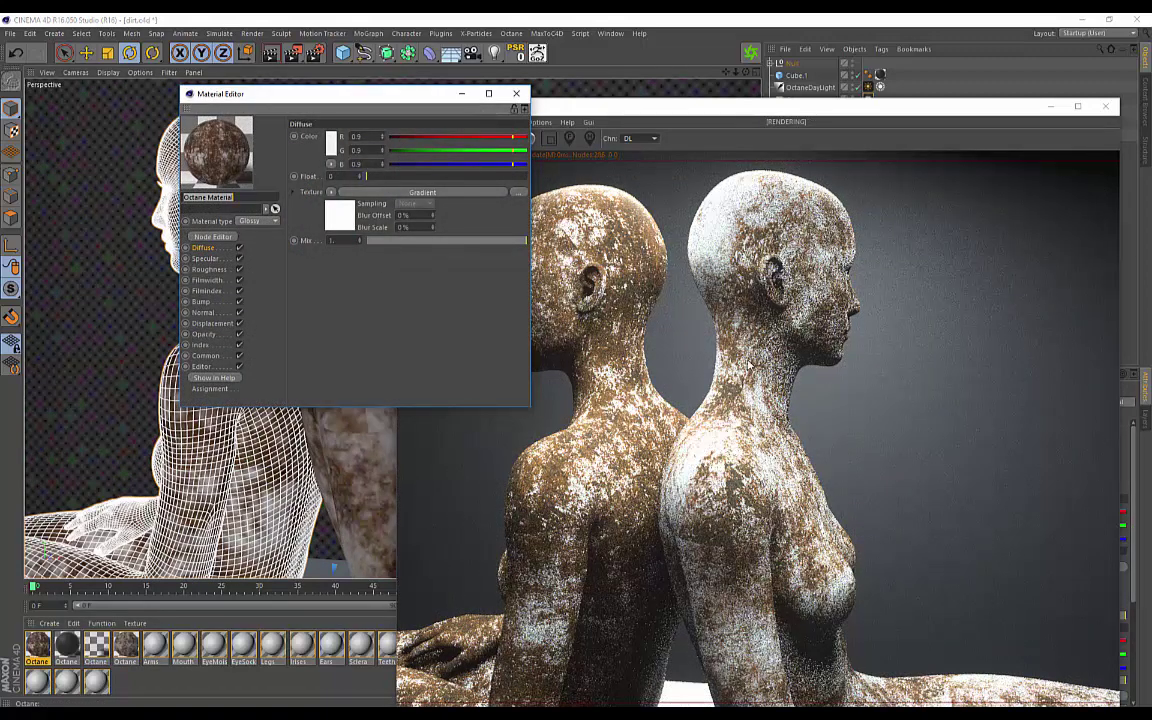
drag(336, 93, 201, 98)
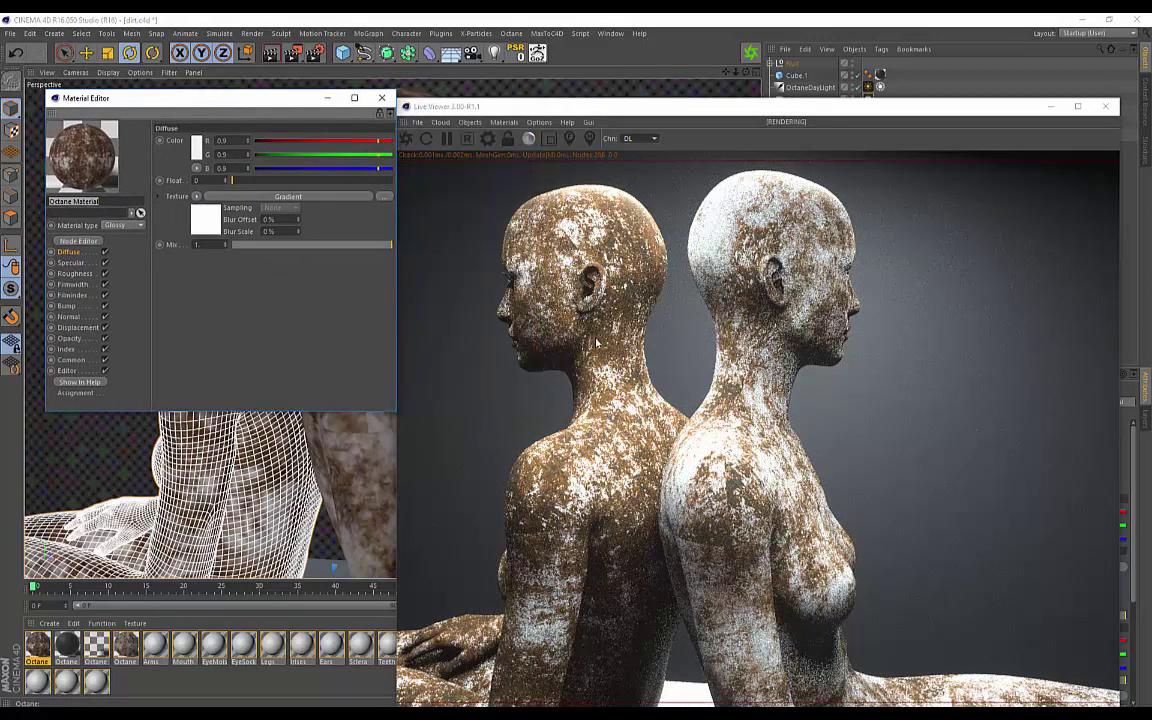
click(199, 227)
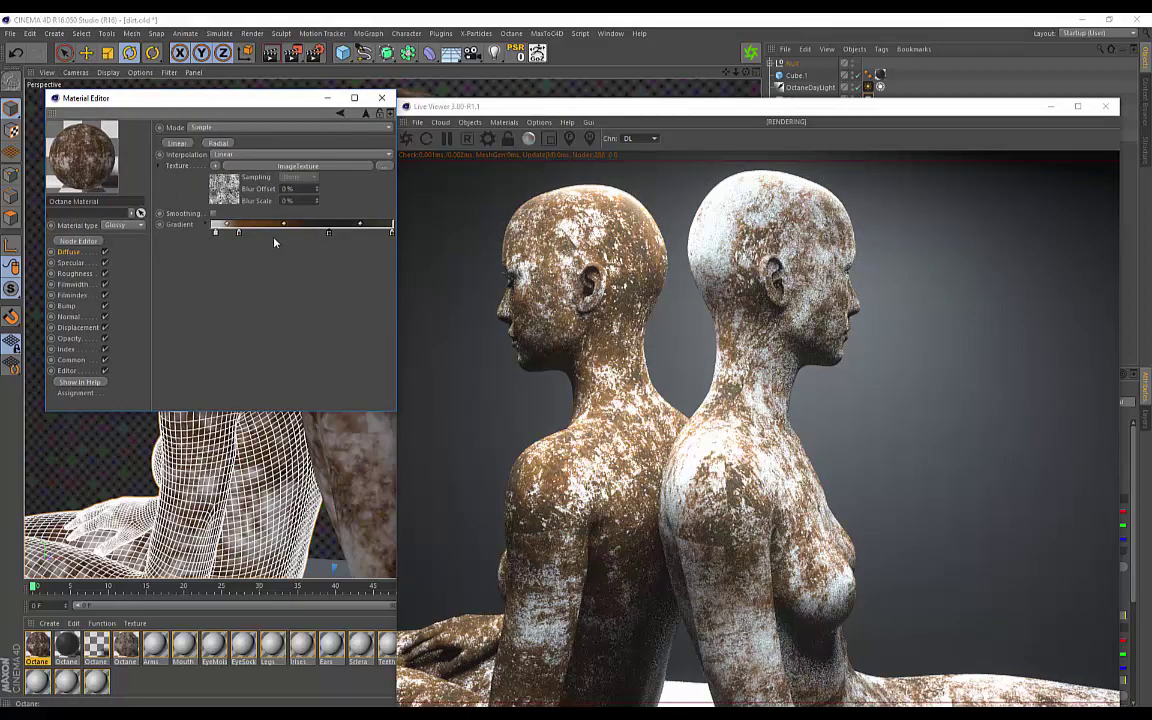
- Move the brown knot to about 33% of the gradient and recolor the light start knot blue (RGB 37, 94, 156)
drag(256, 236, 278, 236)
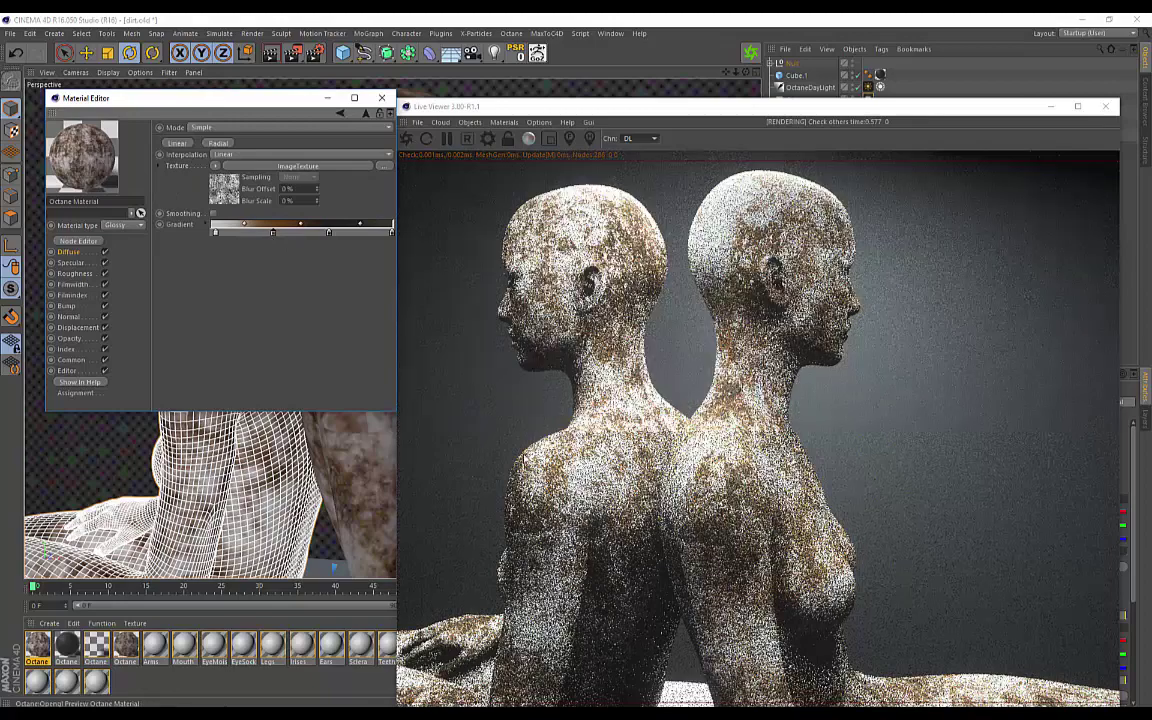
double_click(216, 234)
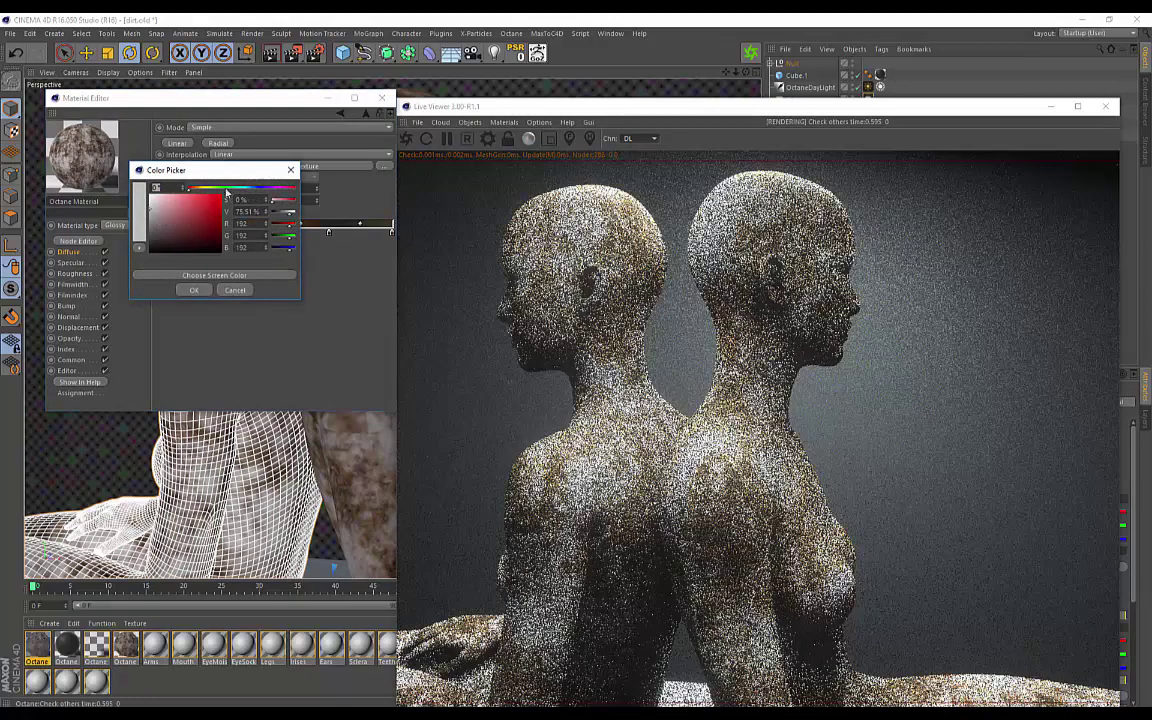
click(251, 188)
click(203, 209)
click(194, 290)
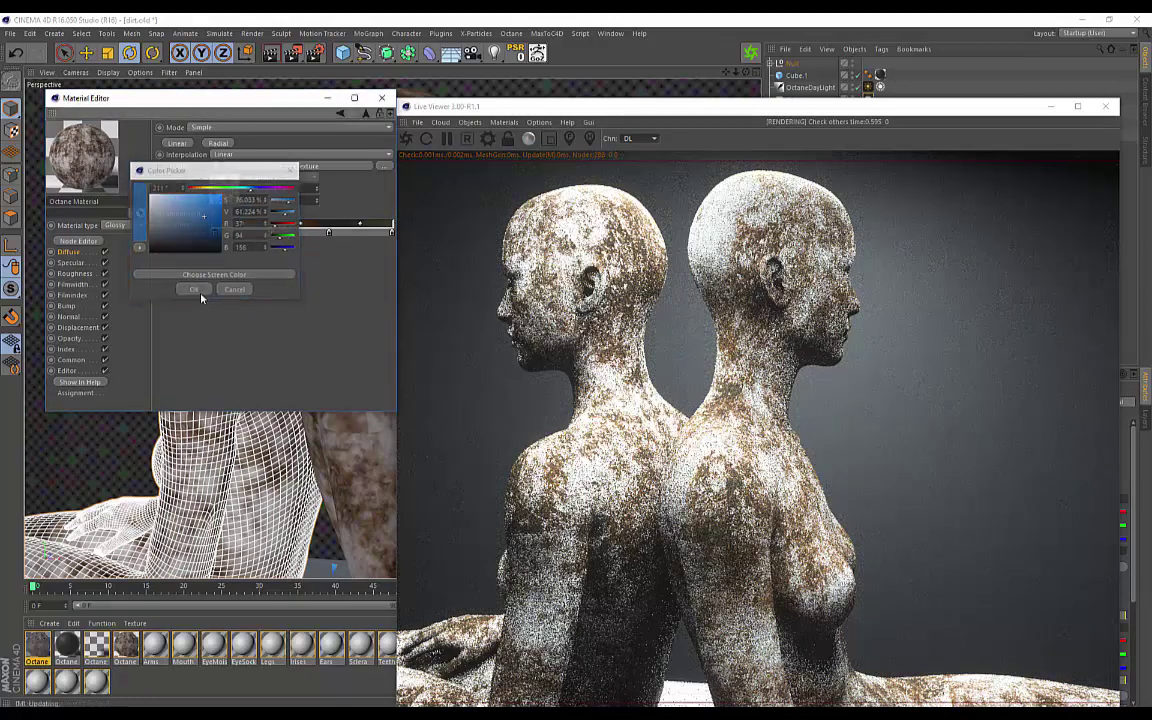
scroll(210, 452, up, 2)
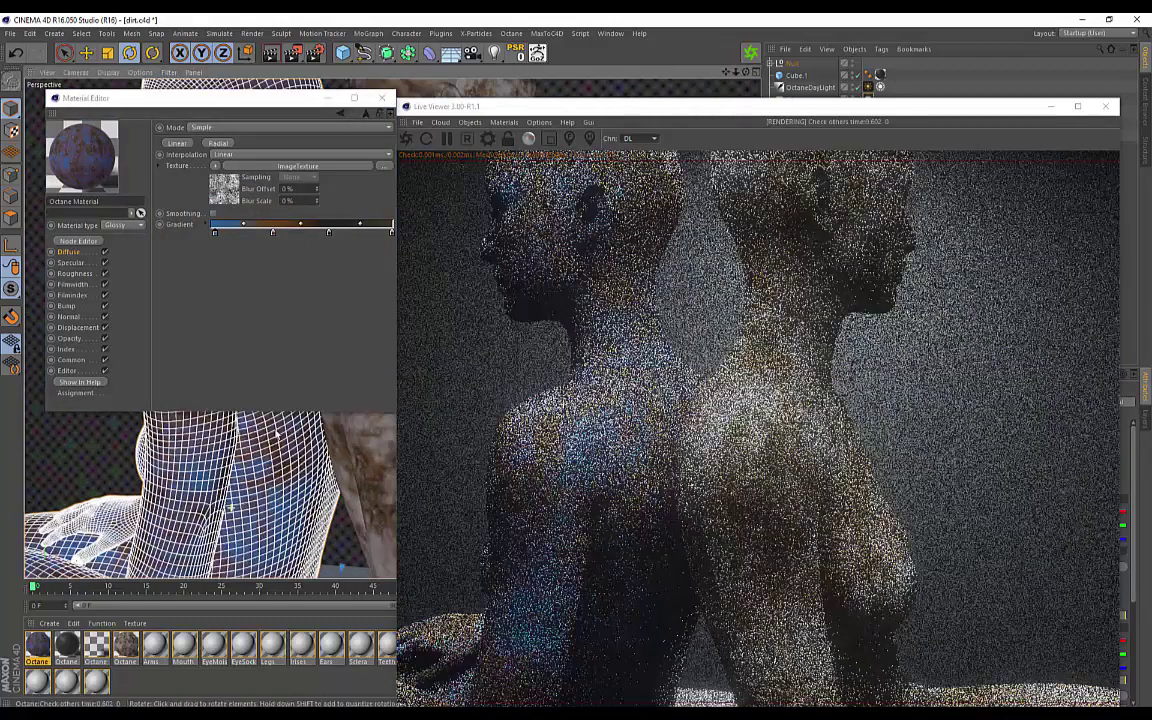
- Try a pale peach color (RGB 255, 231, 204) on the gradient's second knot
double_click(272, 234)
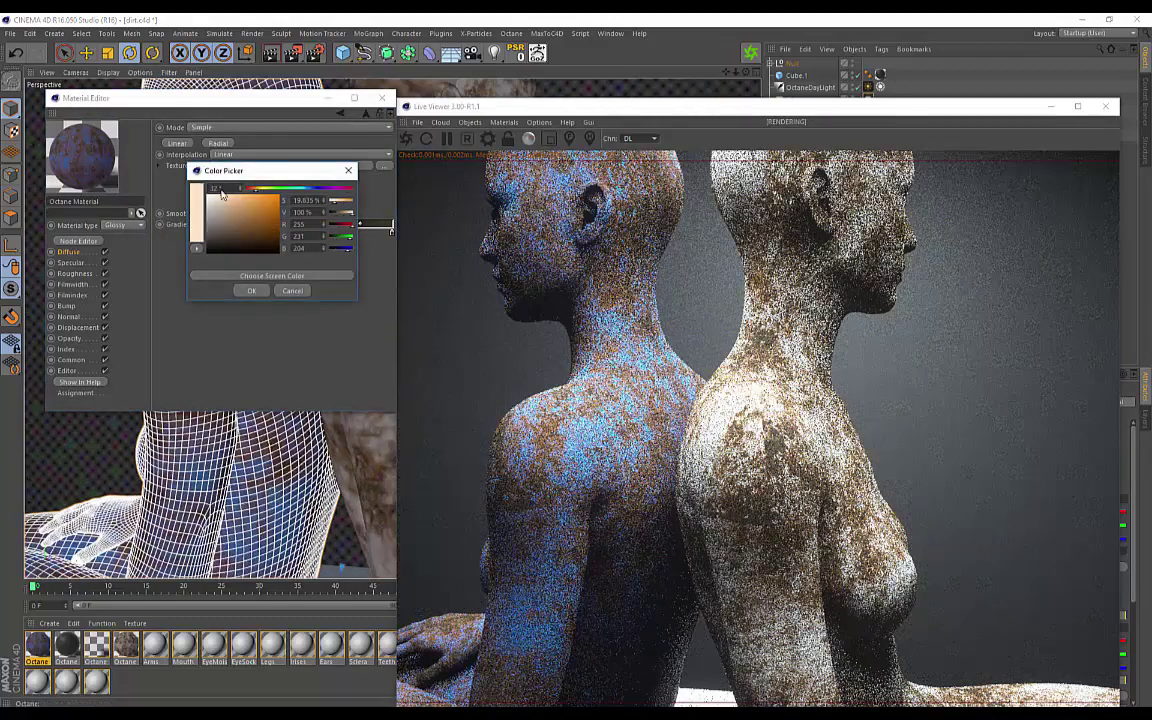
click(251, 289)
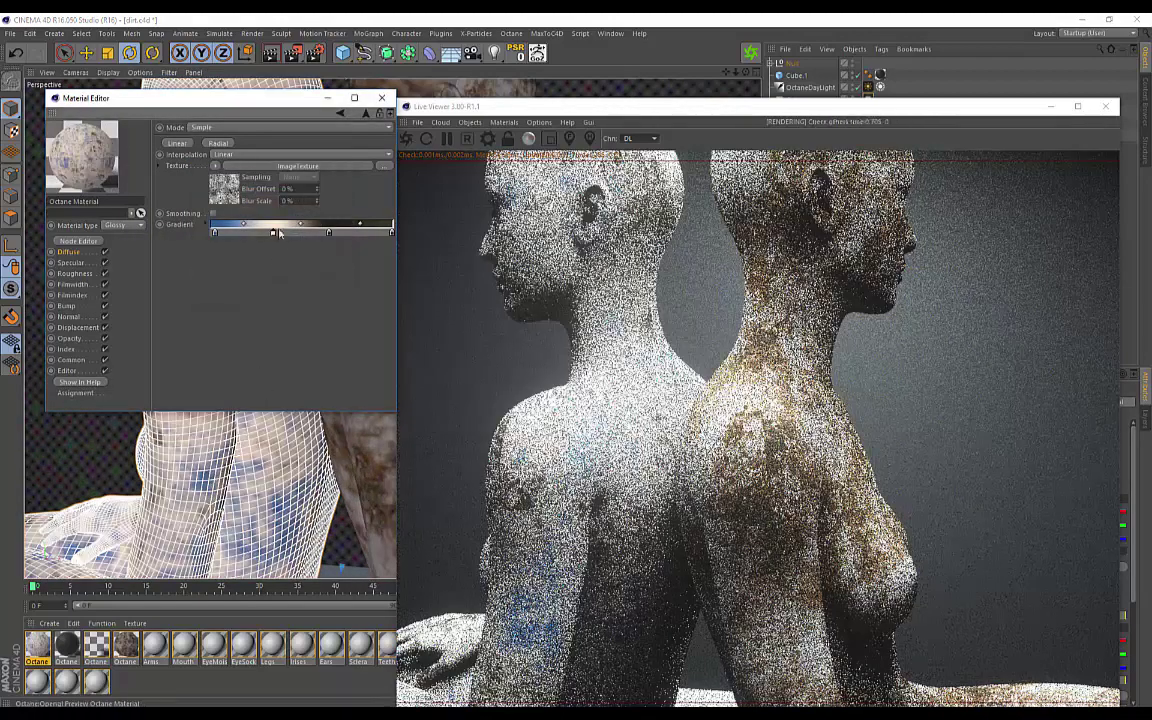
double_click(273, 233)
click(292, 289)
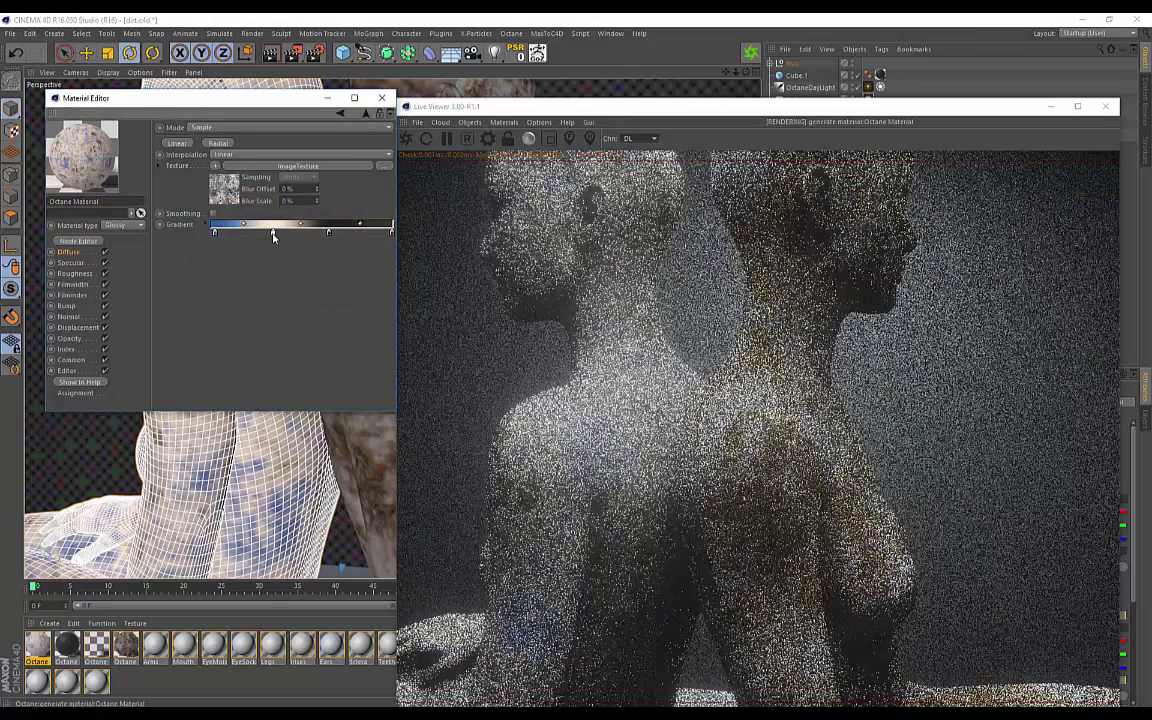
- Recolor the gradient's second knot a saturated crimson
double_click(273, 233)
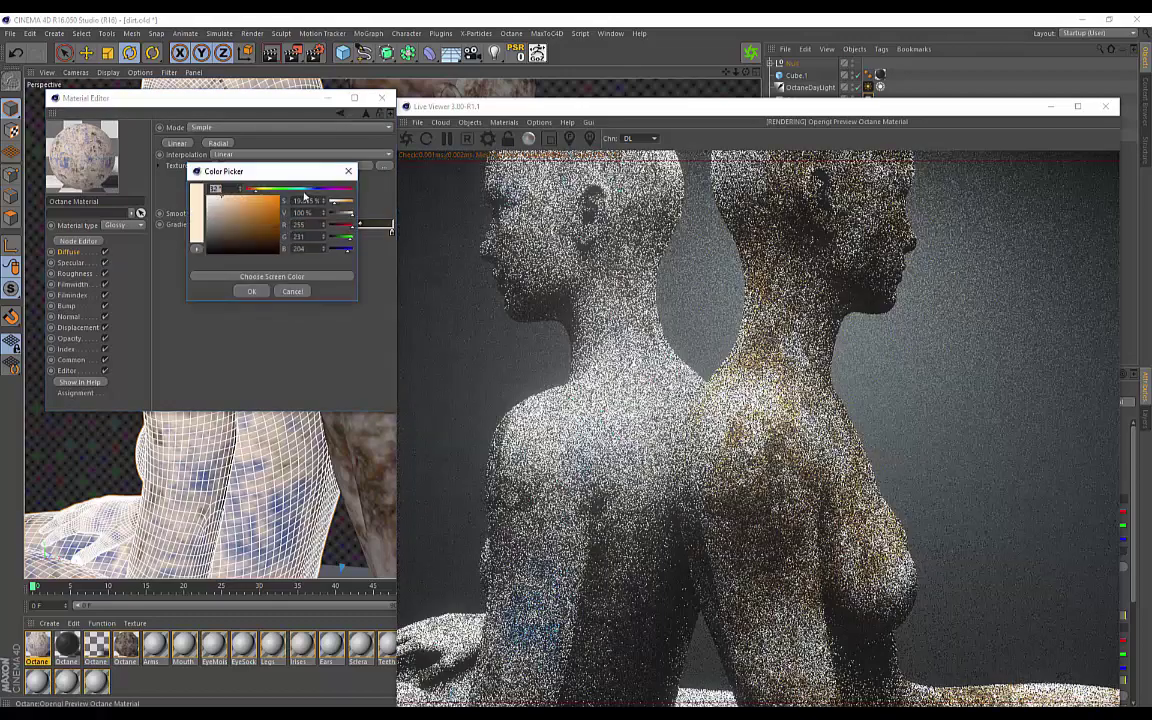
click(347, 189)
click(264, 219)
click(252, 291)
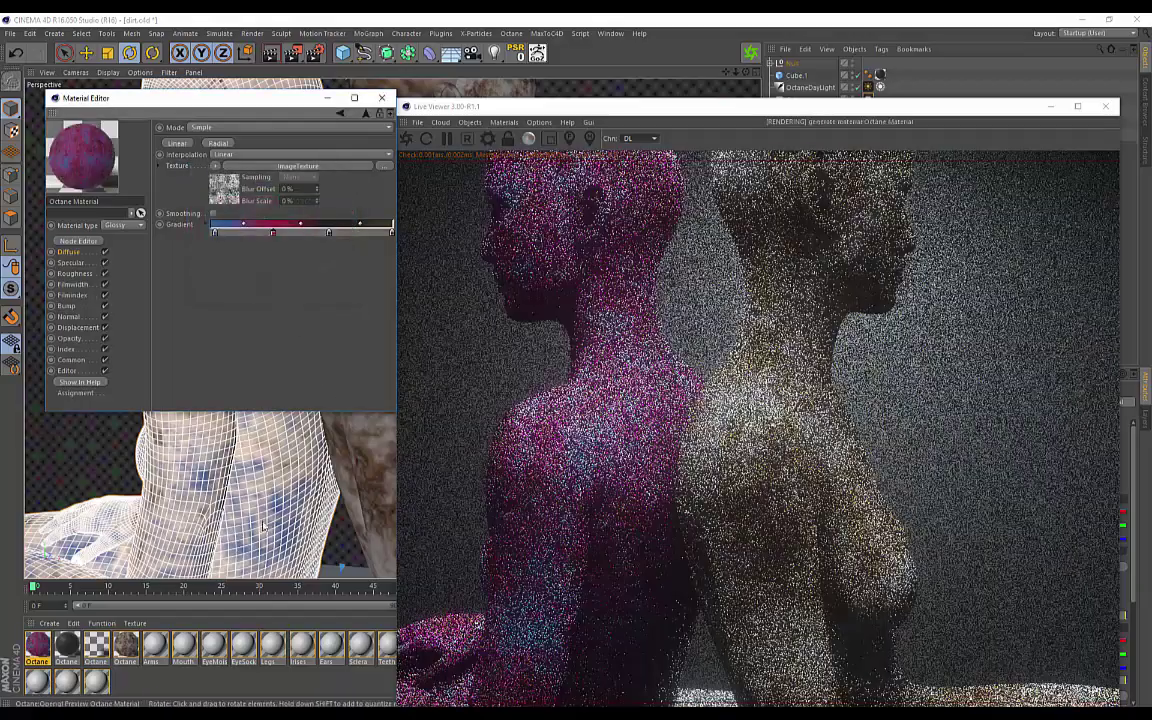
alt+drag(285, 513, 210, 492)
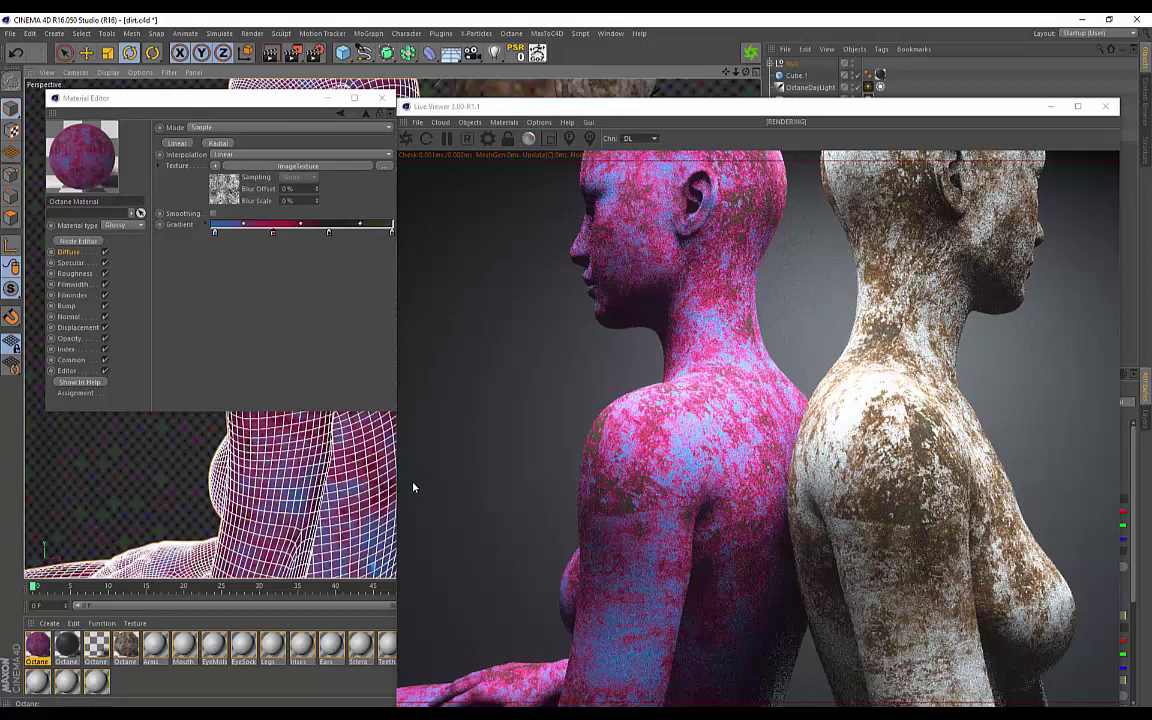
scroll(193, 488, down, 3)
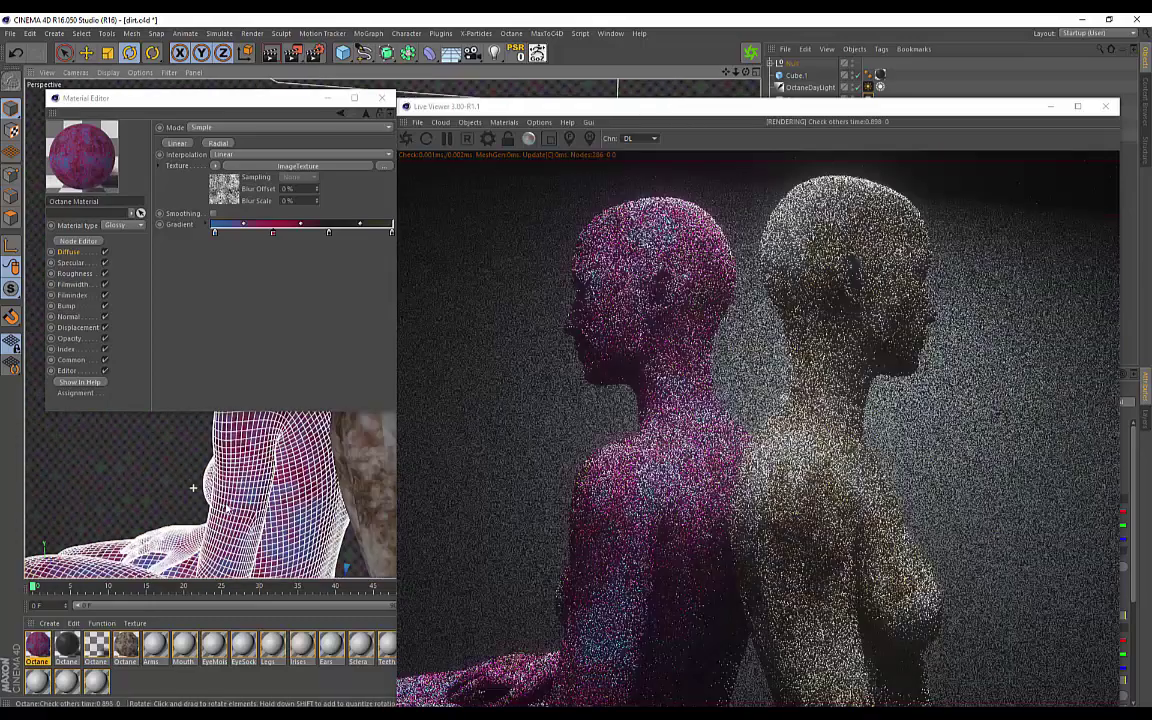
alt+drag(193, 487, 212, 504)
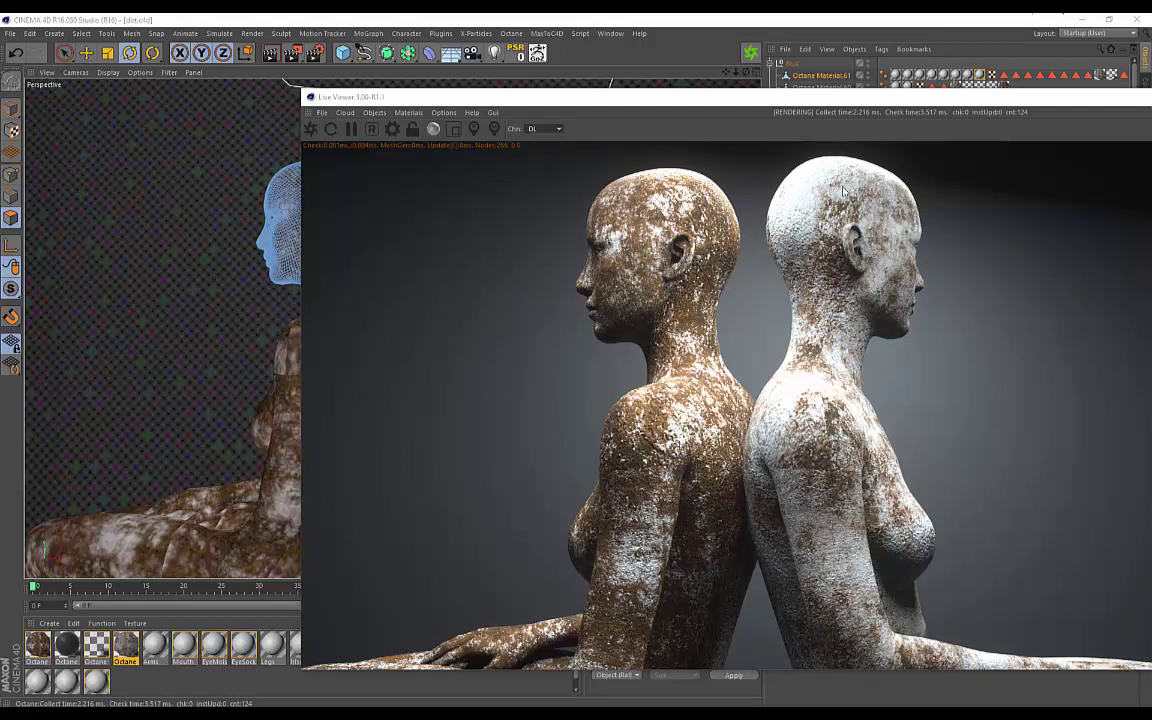
- Switch to the statue render in Photoshop and set up the Clone Stamp tool with a soft 66 px brush
click(1081, 20)
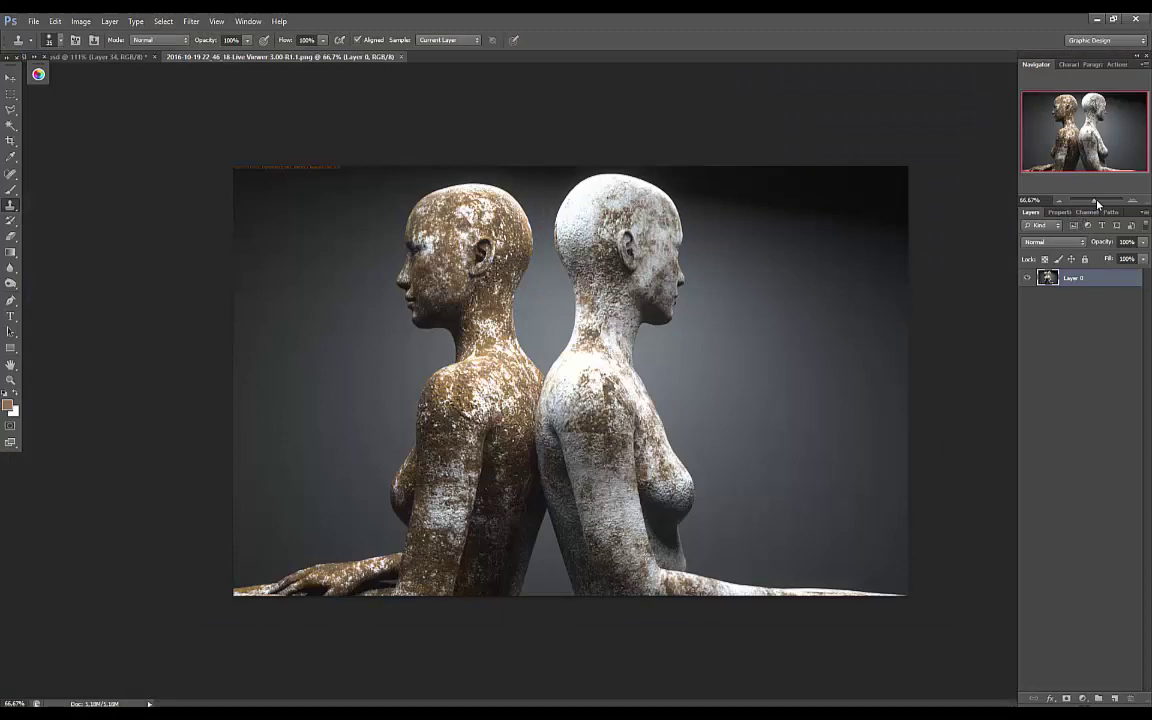
drag(1093, 200, 1097, 201)
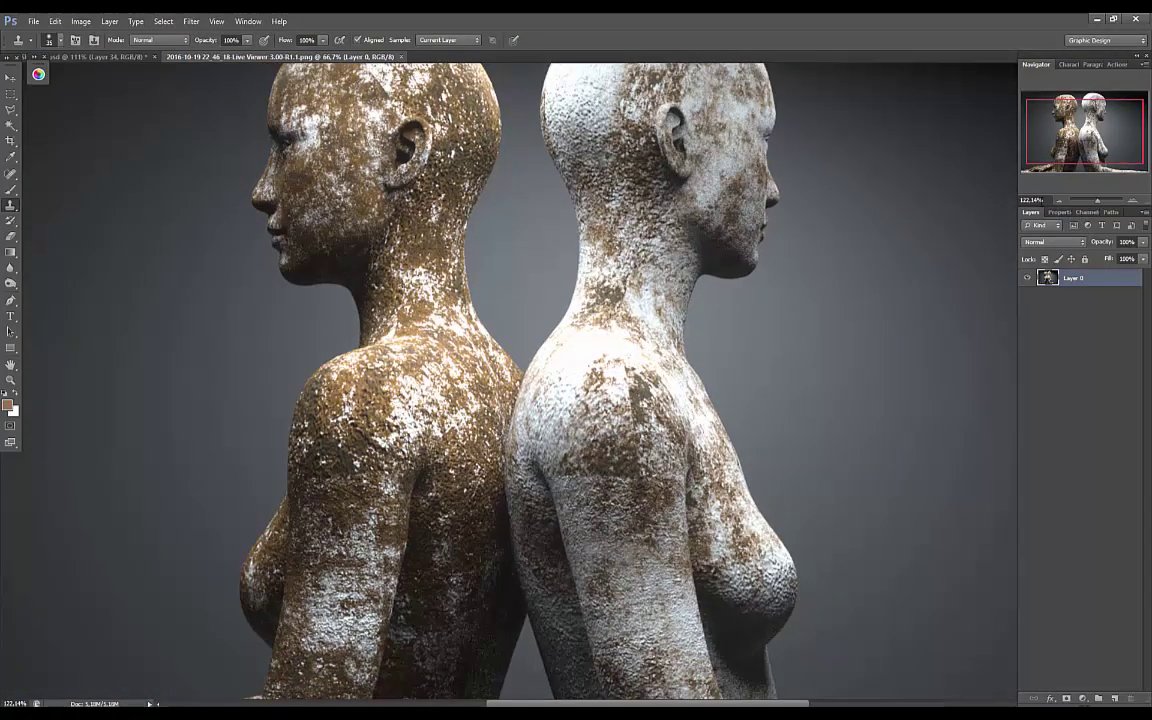
click(12, 206)
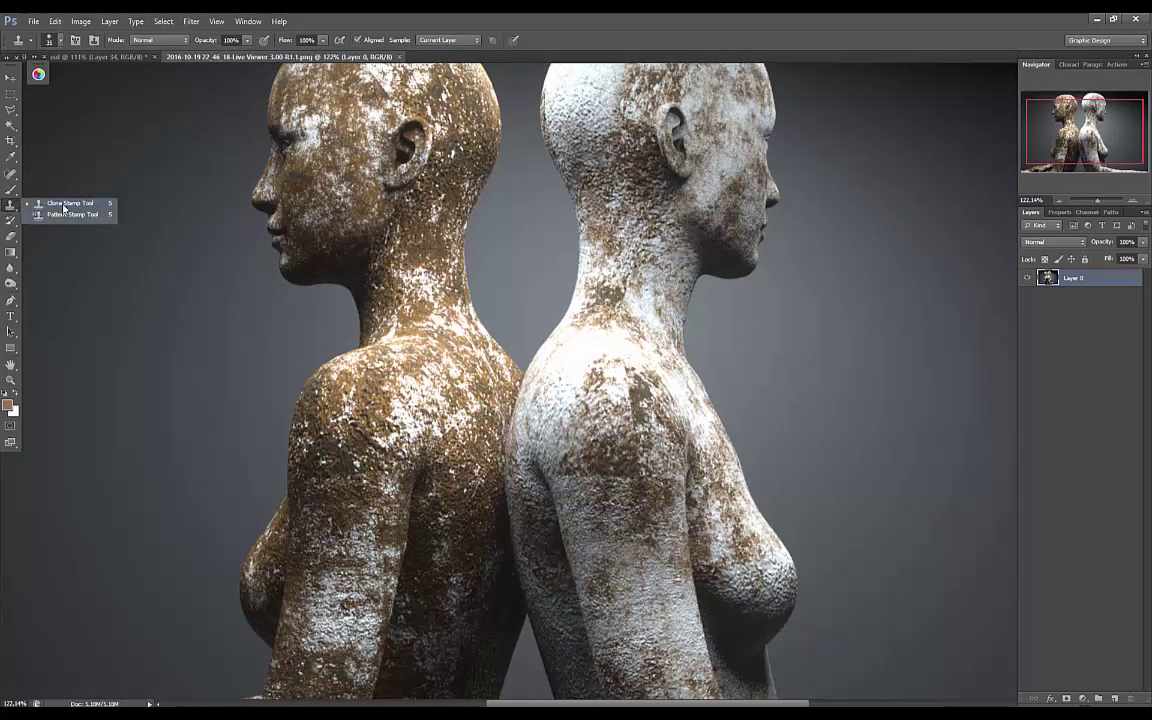
click(64, 208)
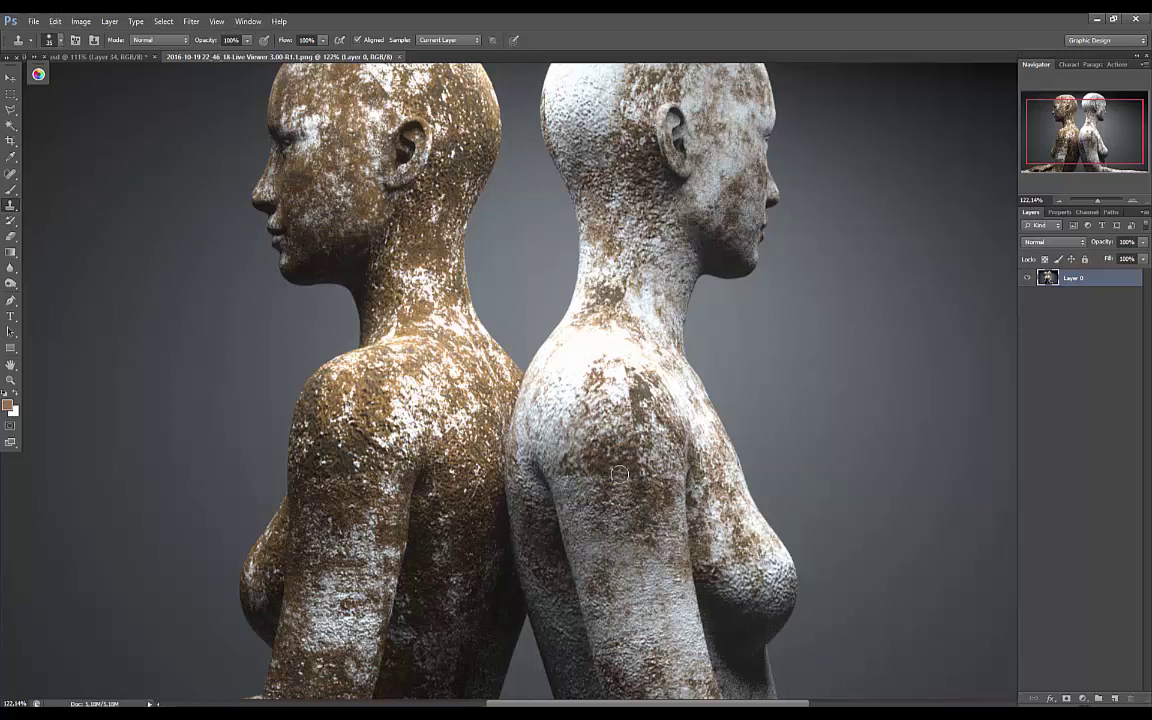
click(59, 40)
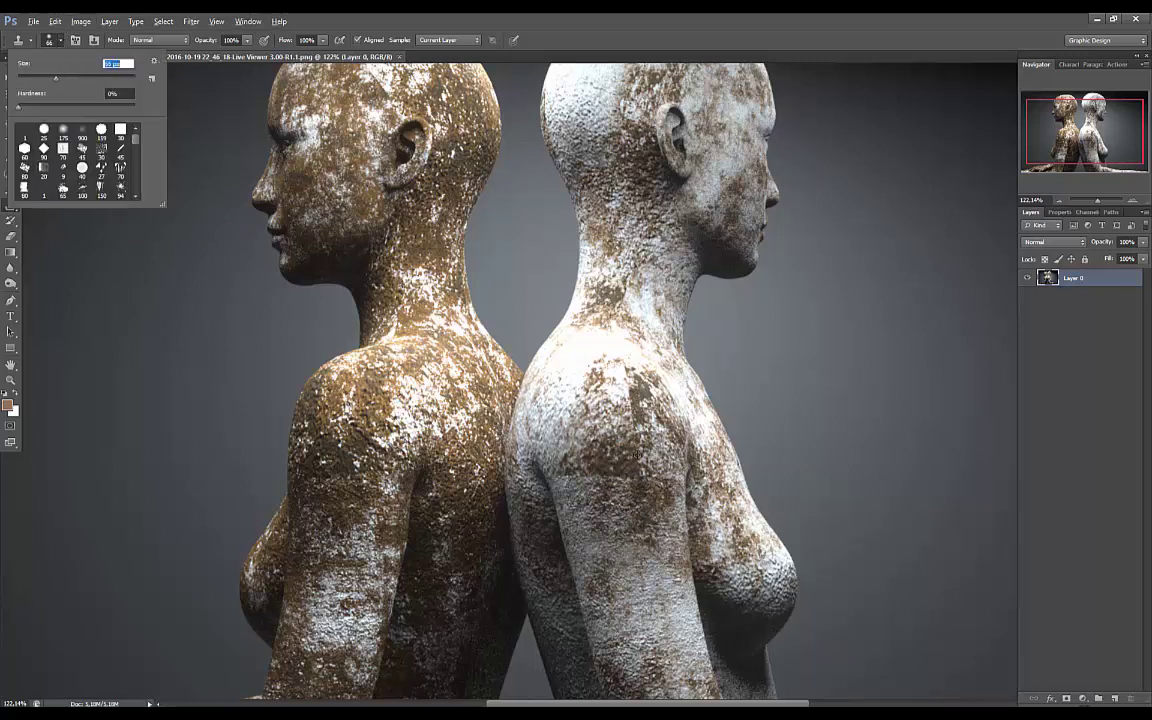
key(Return)
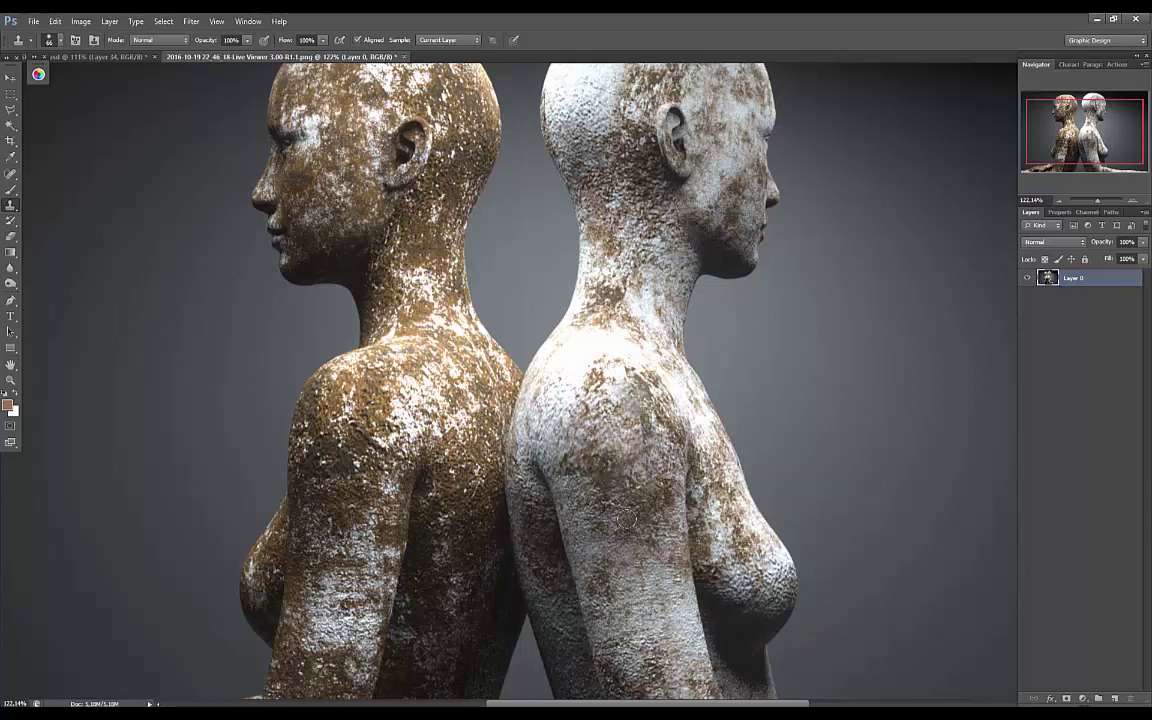
- Clone surrounding texture over the visible seams on the white statue's shoulder and upper arm
drag(1076, 146, 1071, 155)
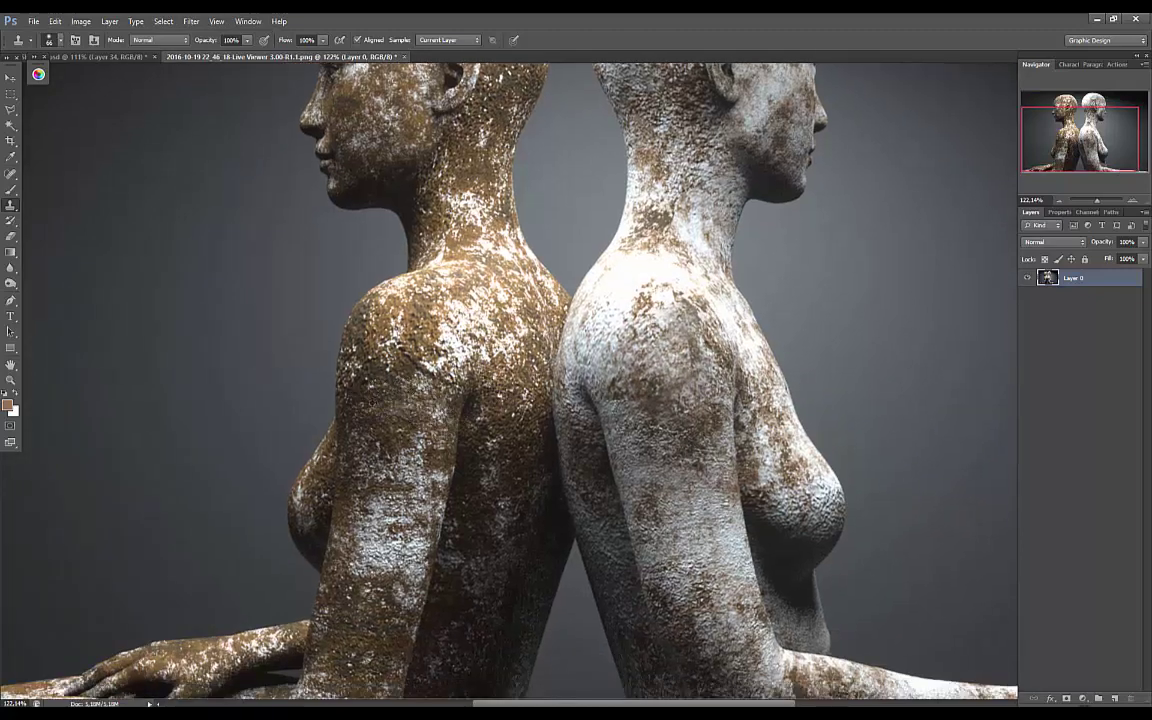
drag(1082, 125, 1079, 115)
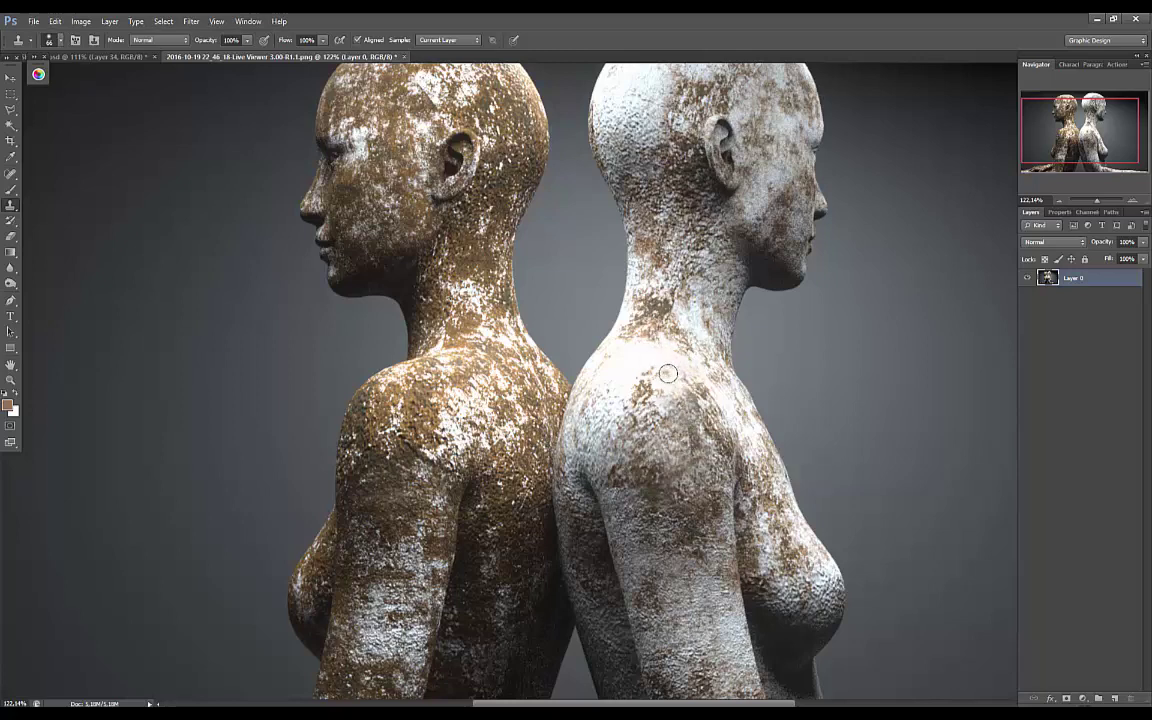
alt+click(741, 410)
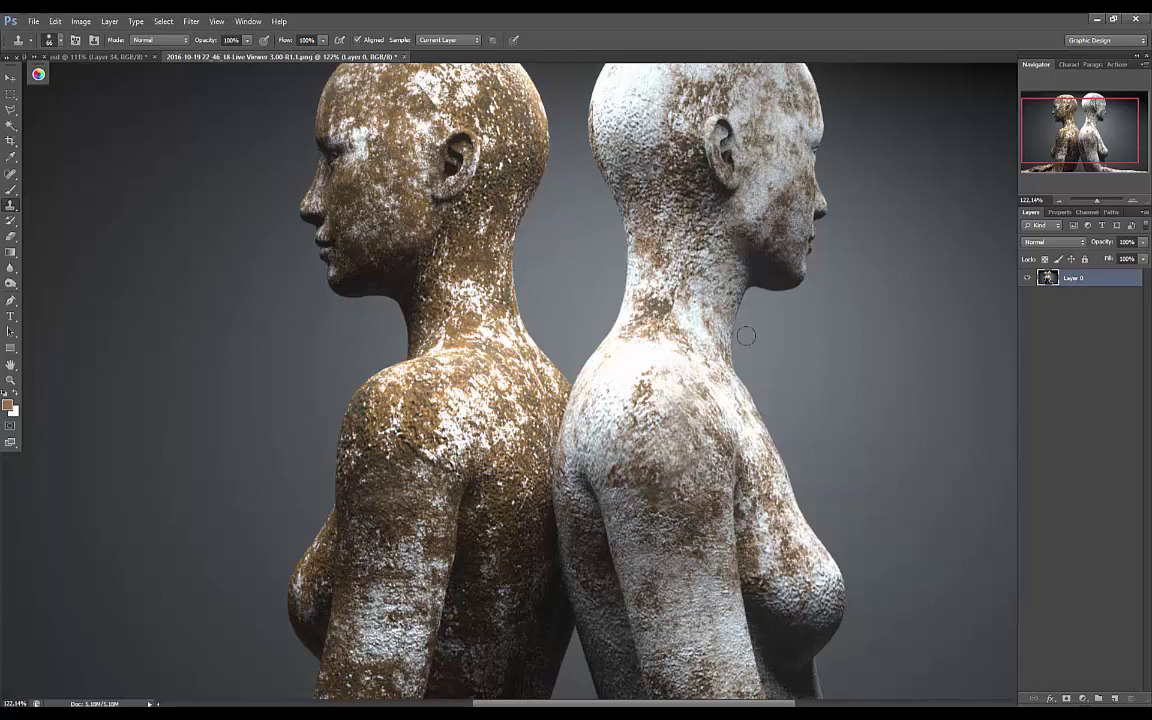
drag(1098, 205, 1095, 205)
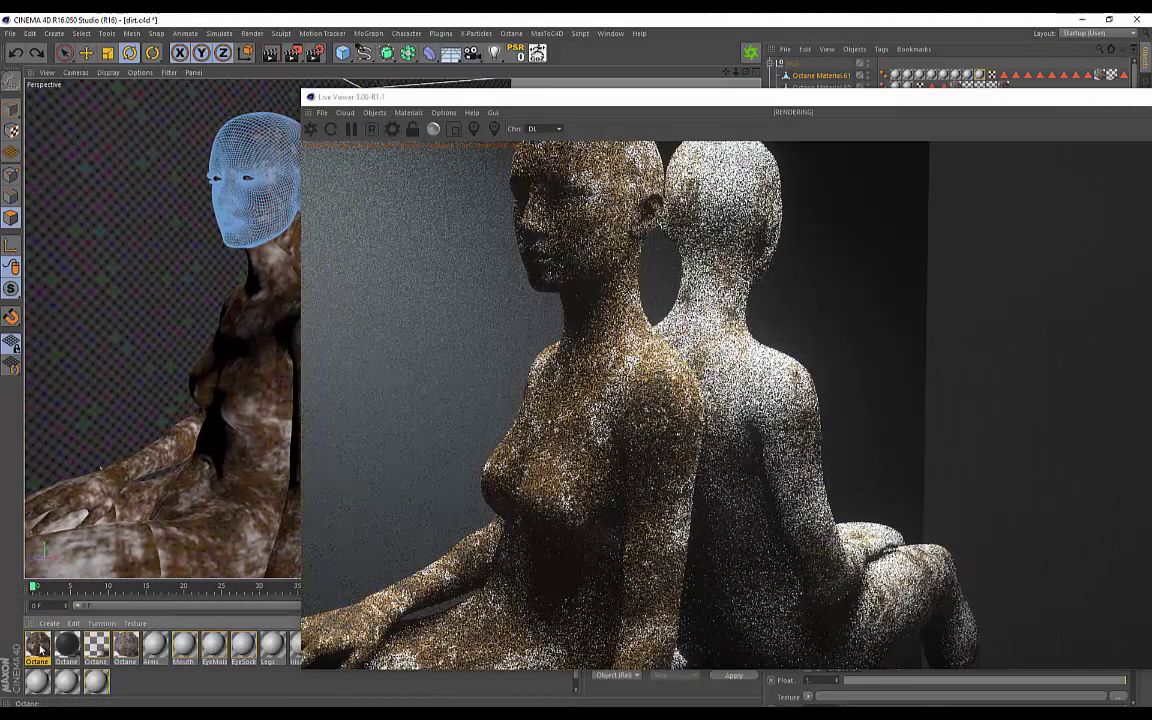
- Return to Cinema 4D and open the diffuse gradient settings of the first Octane material
double_click(38, 645)
drag(262, 104, 164, 206)
click(239, 317)
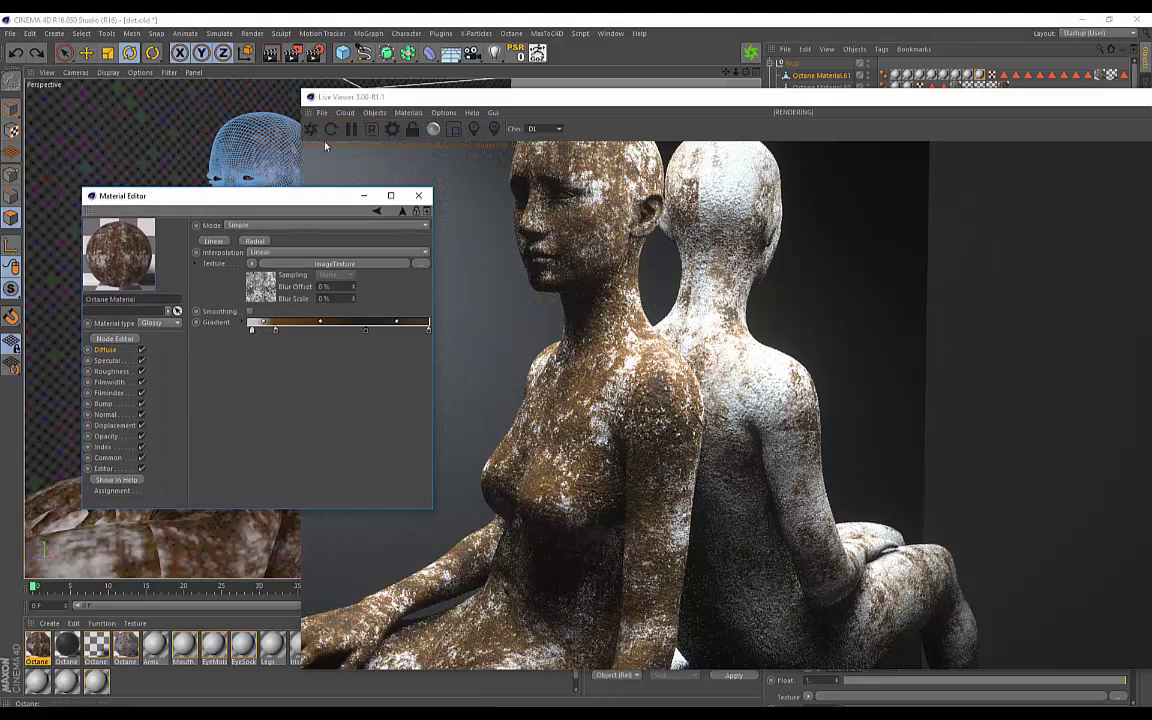
mouse_move(170, 134)
alt+mouse_down()
mouse_move(185, 133)
mouse_move(175, 129)
alt+mouse_up()
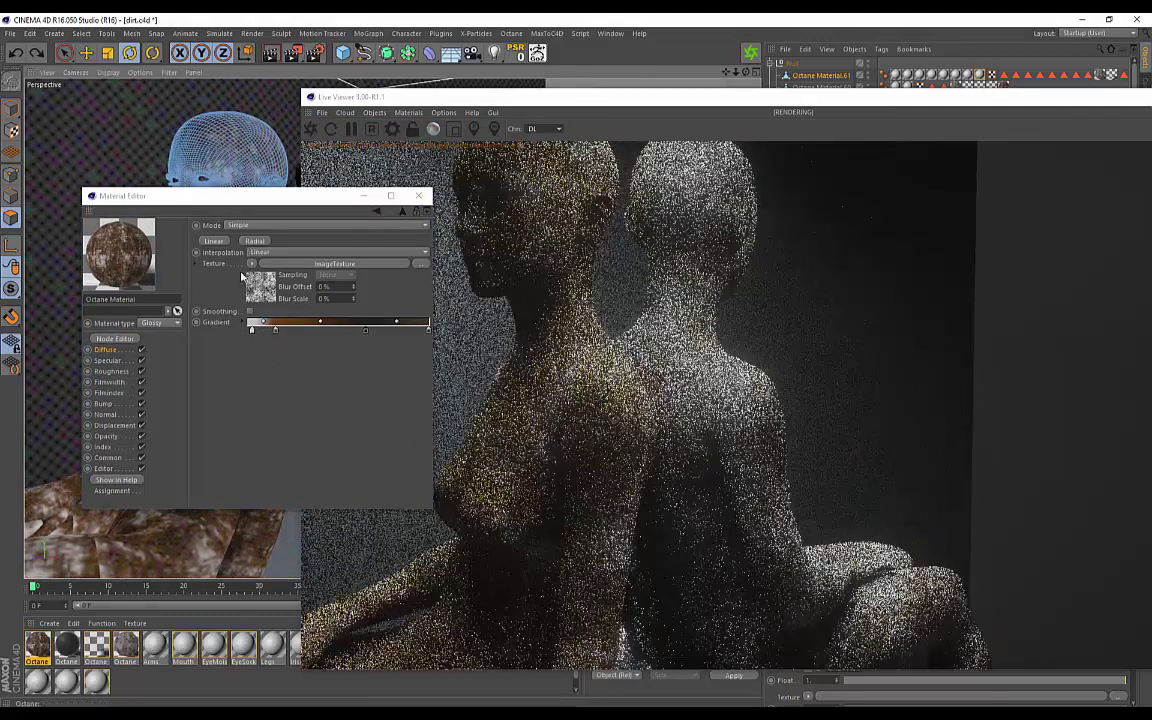
- Replace the gradient's ImageTexture file with 22_grungemap_thumb.jpg
click(267, 291)
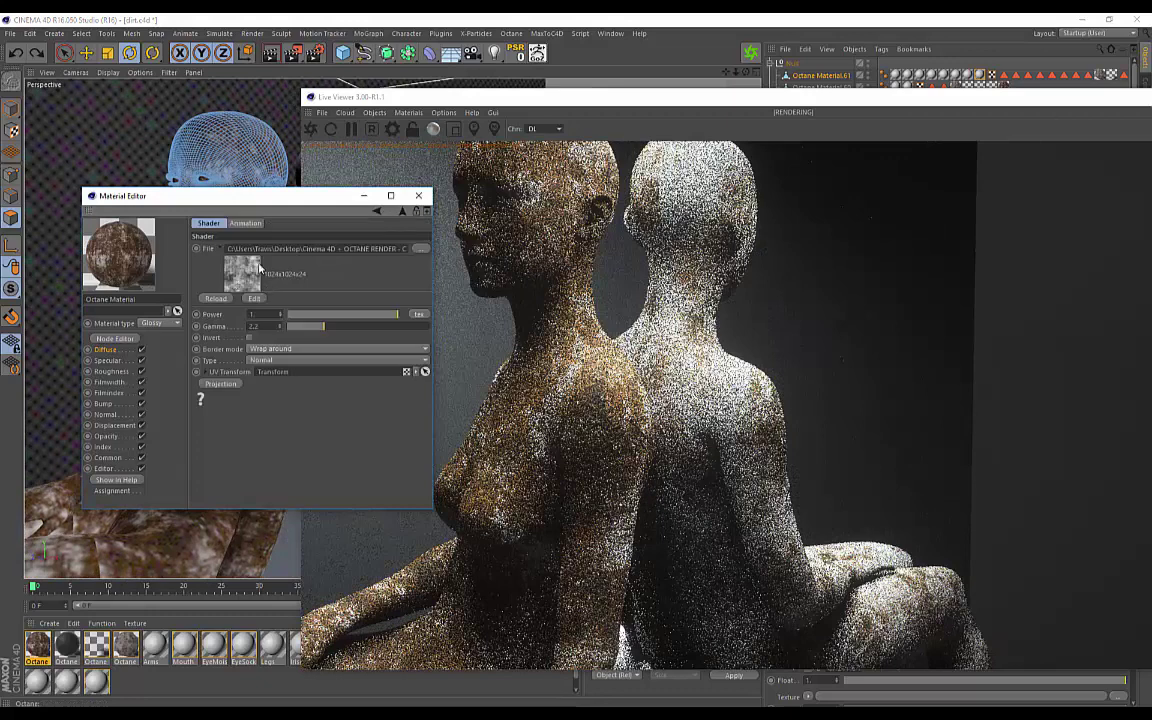
click(420, 248)
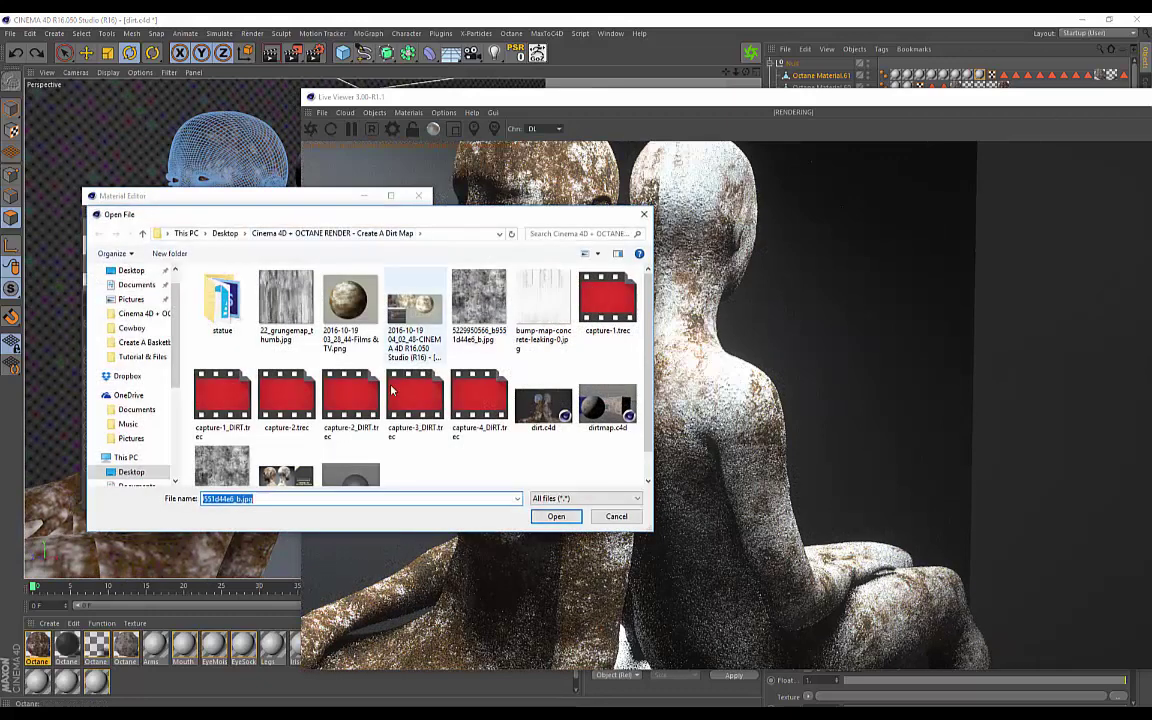
click(284, 313)
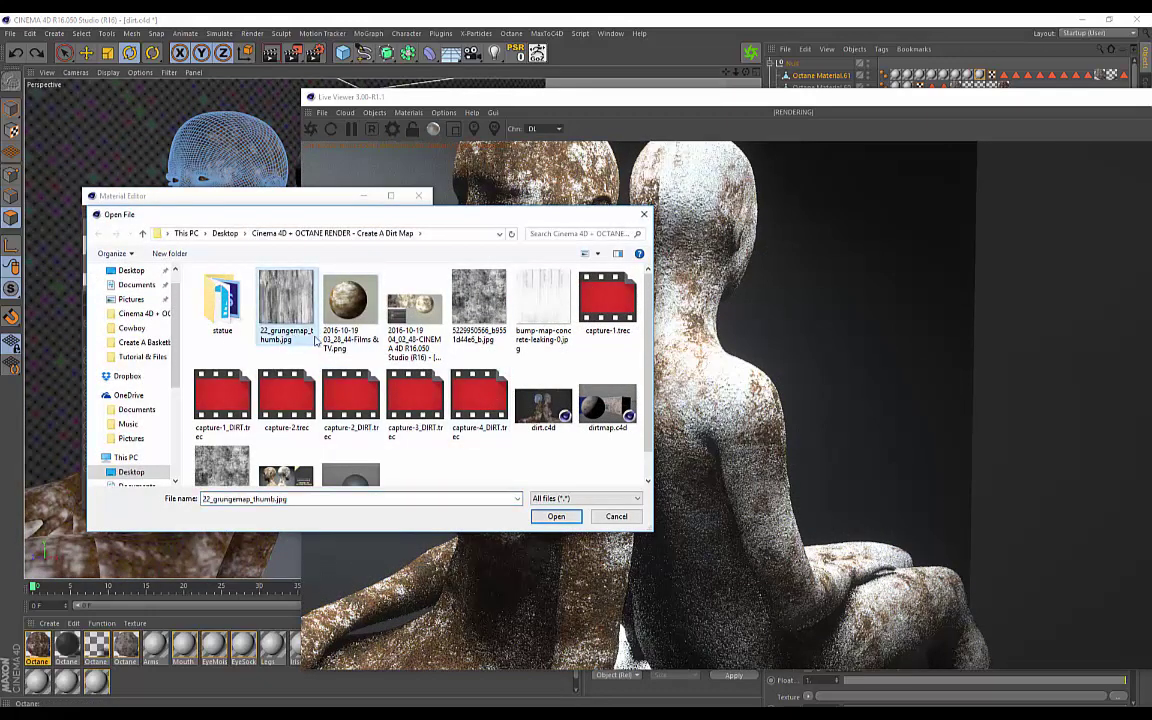
click(554, 516)
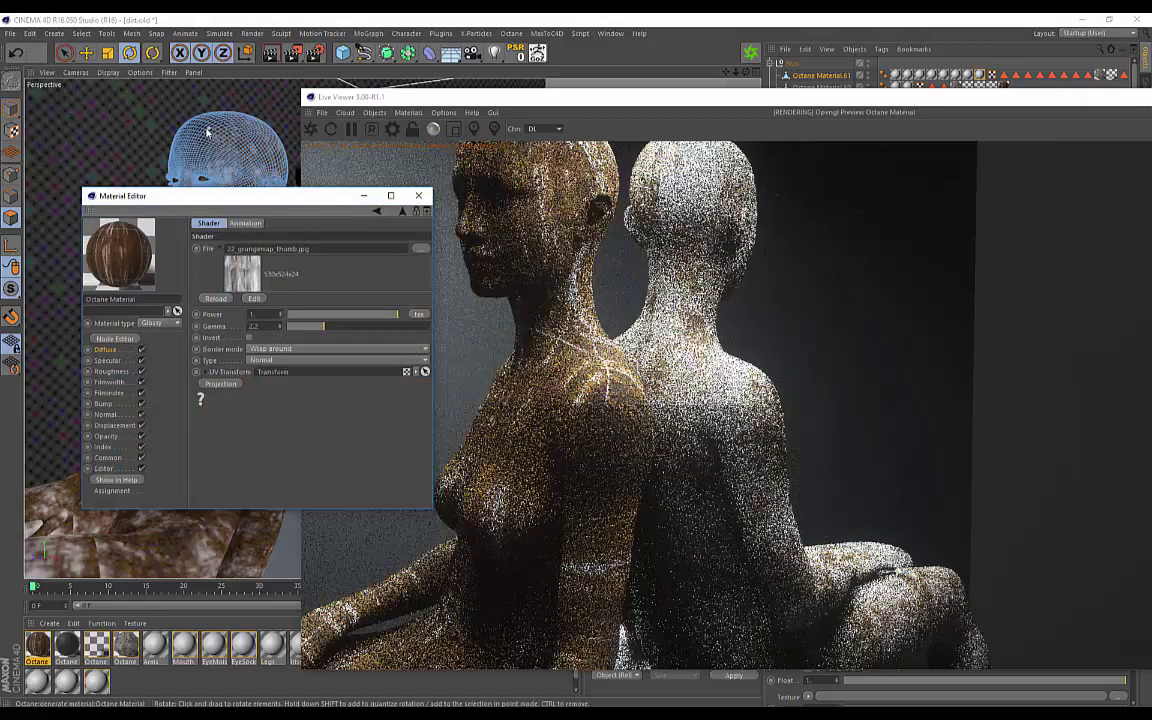
mouse_move(198, 134)
alt+mouse_down()
mouse_move(212, 122)
mouse_move(240, 128)
mouse_move(203, 136)
alt+mouse_up()
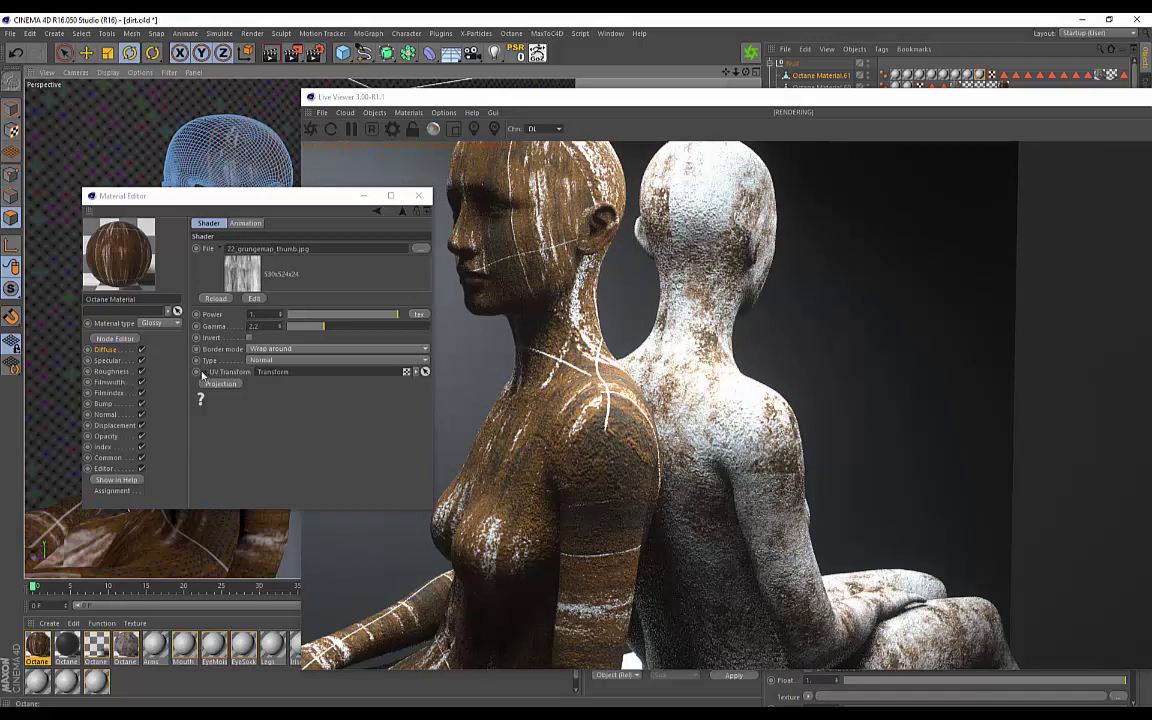
- Move the brown knot of the diffuse gradient to about 50% to enlarge the light areas
click(100, 351)
click(247, 320)
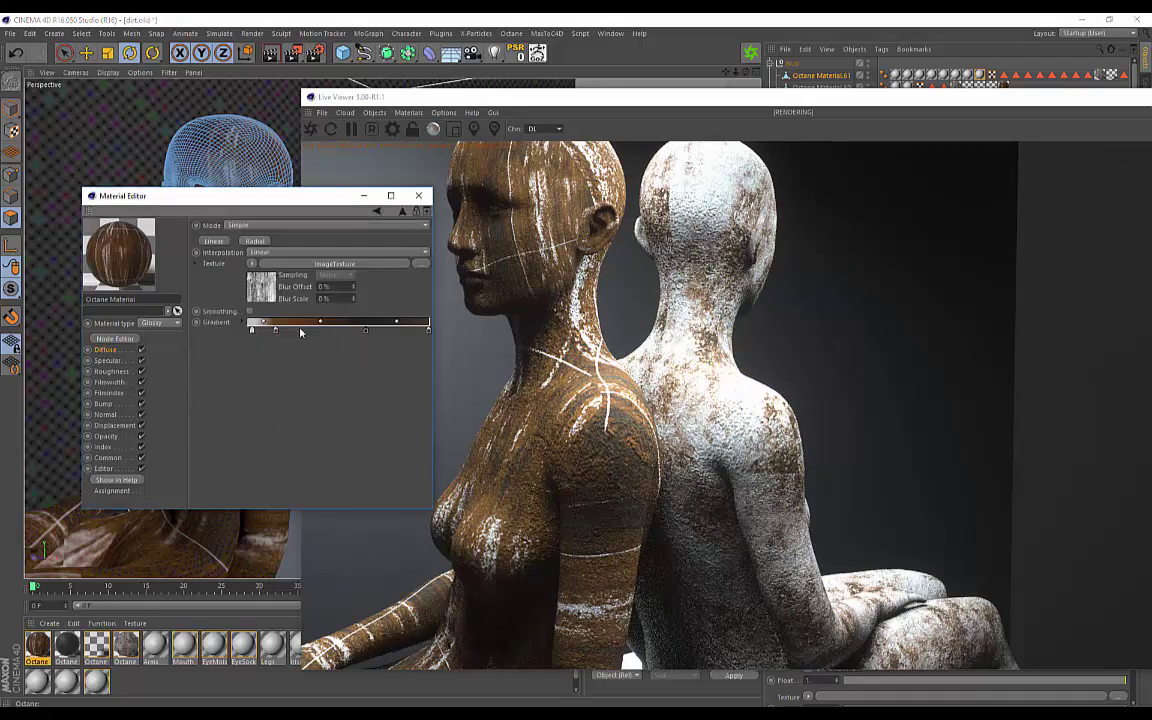
drag(285, 337, 347, 338)
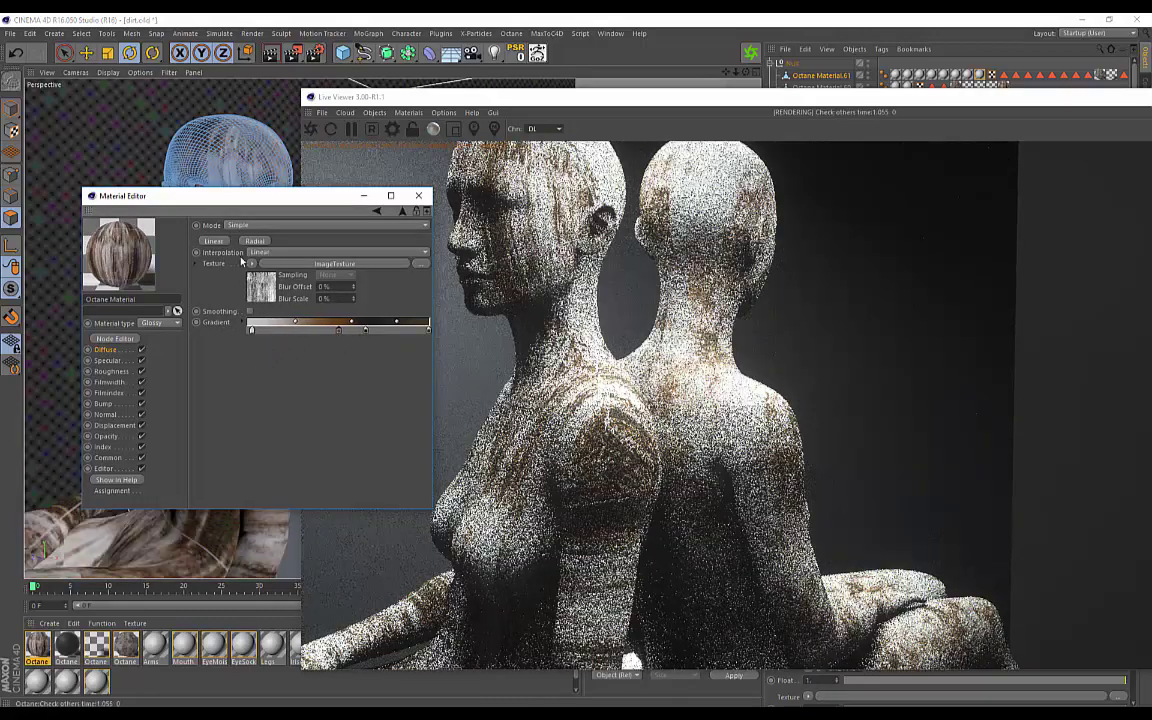
drag(181, 145, 247, 157)
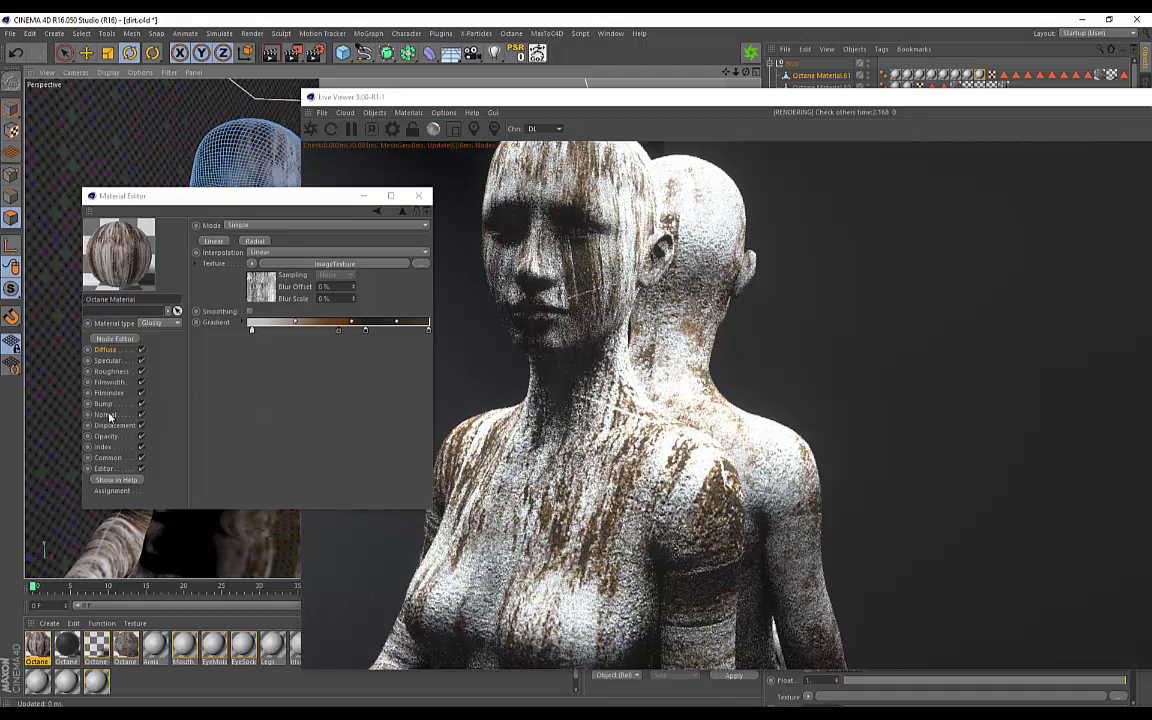
- Clear the ImageTexture from the material's Bump channel
click(104, 403)
click(234, 293)
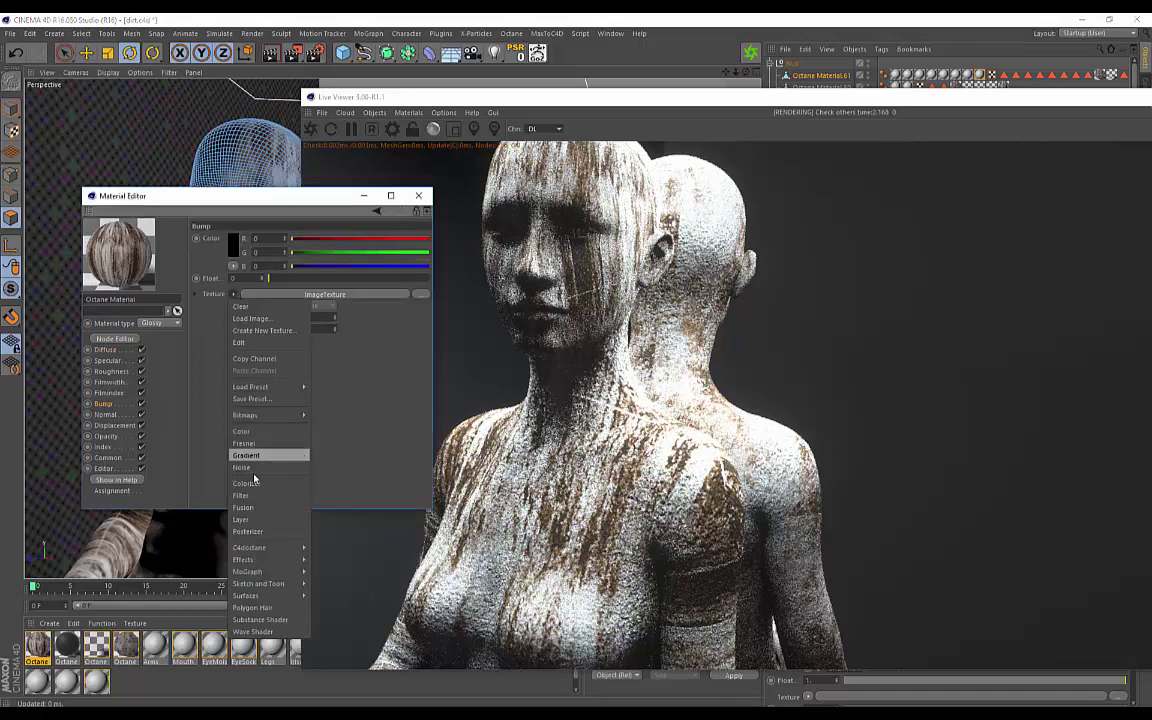
click(245, 306)
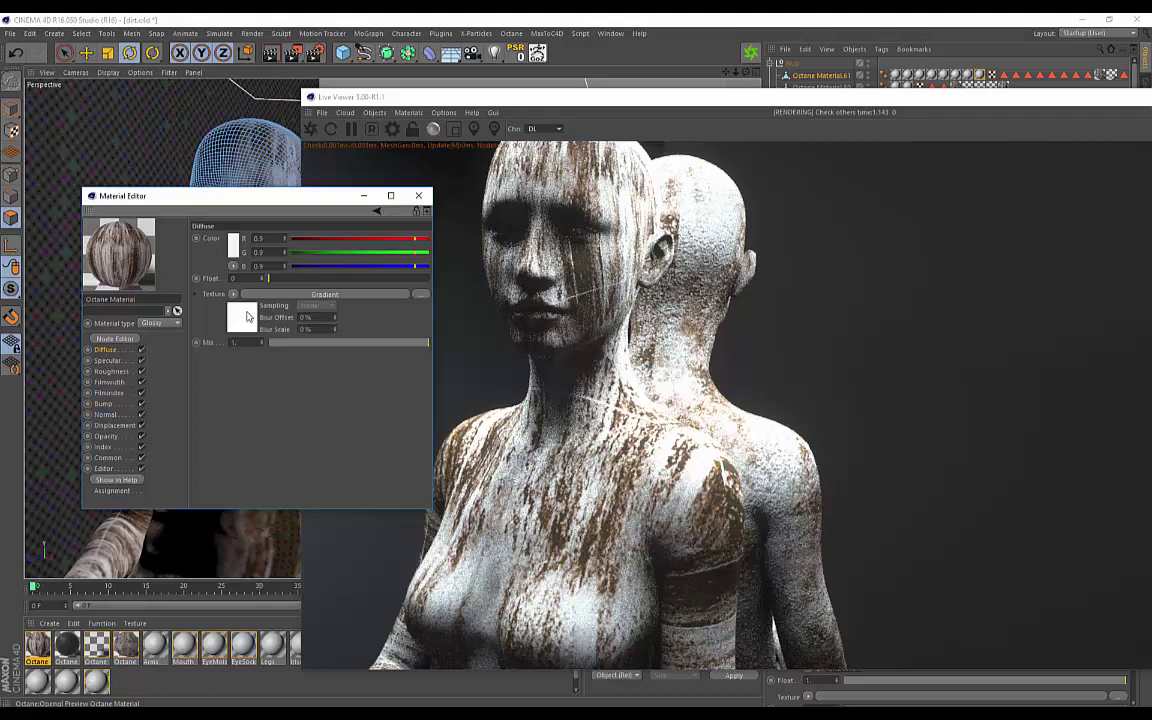
- Move the diffuse gradient's brown knot to about 68% and the adjacent dark knot to about 71%
click(105, 350)
mouse_move(366, 337)
mouse_down()
mouse_move(257, 334)
mouse_move(353, 334)
mouse_move(293, 357)
mouse_move(373, 334)
mouse_up()
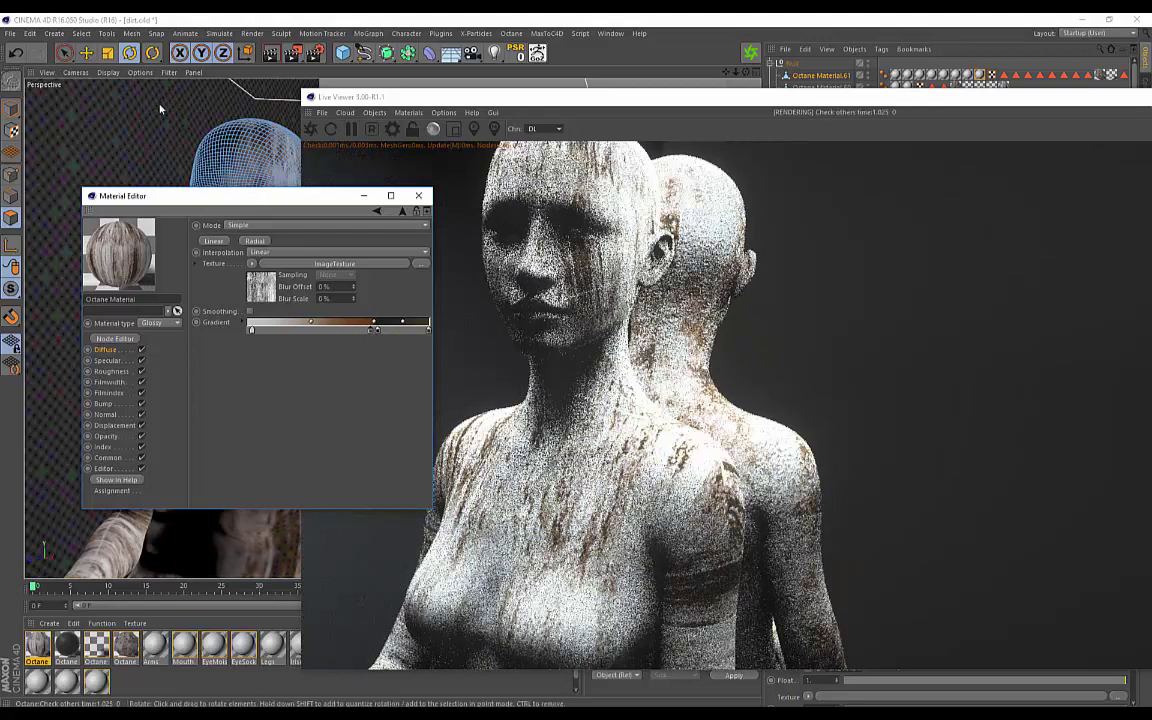
alt+drag(180, 127, 243, 135)
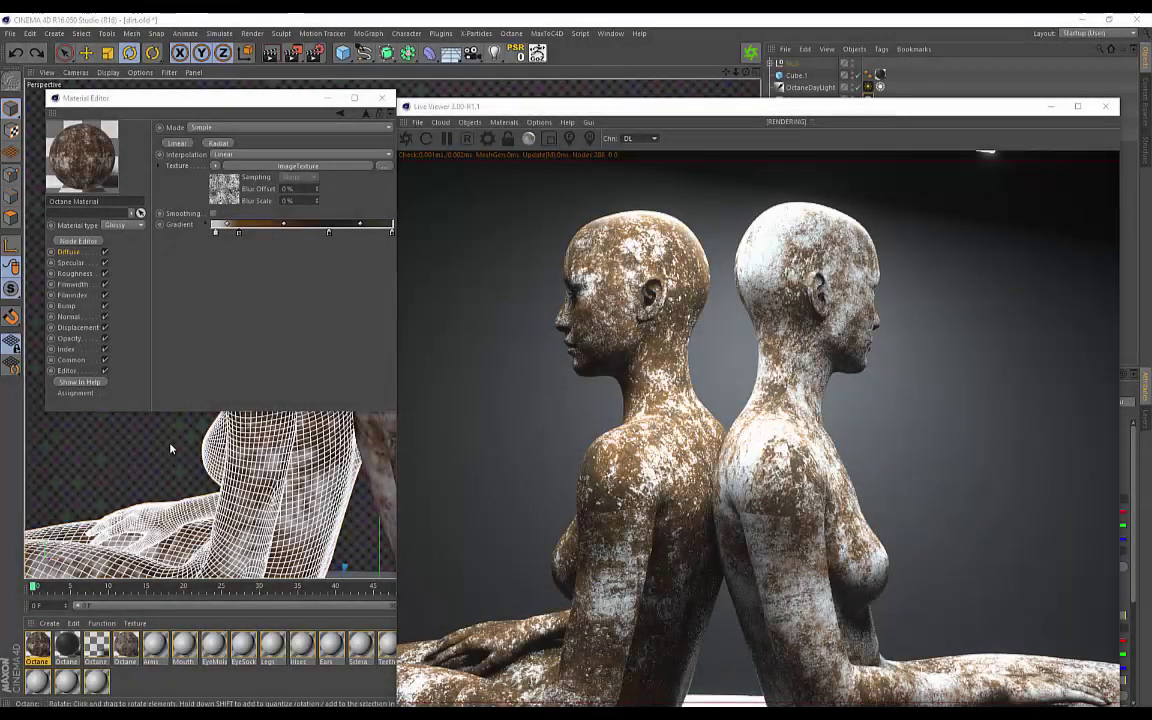
- Add a c4doctane ImageTexture to the material's empty Bump channel and open its shader settings
alt+drag(188, 466, 208, 446)
alt+right_drag(207, 443, 262, 466)
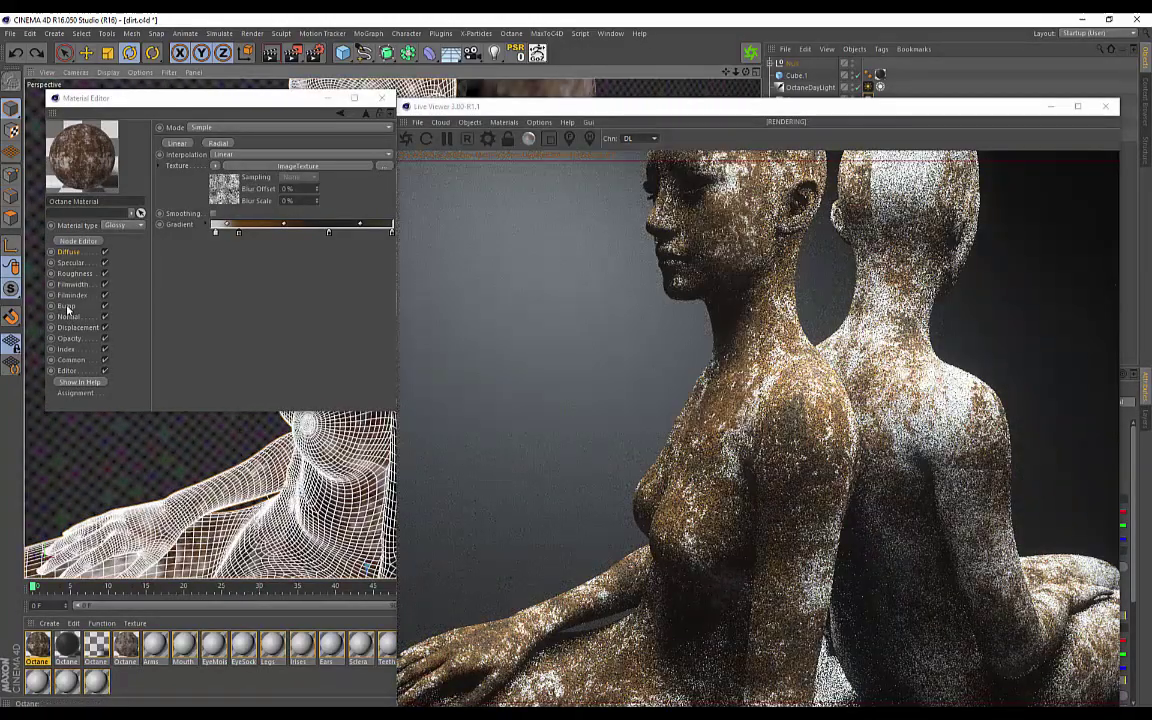
click(65, 305)
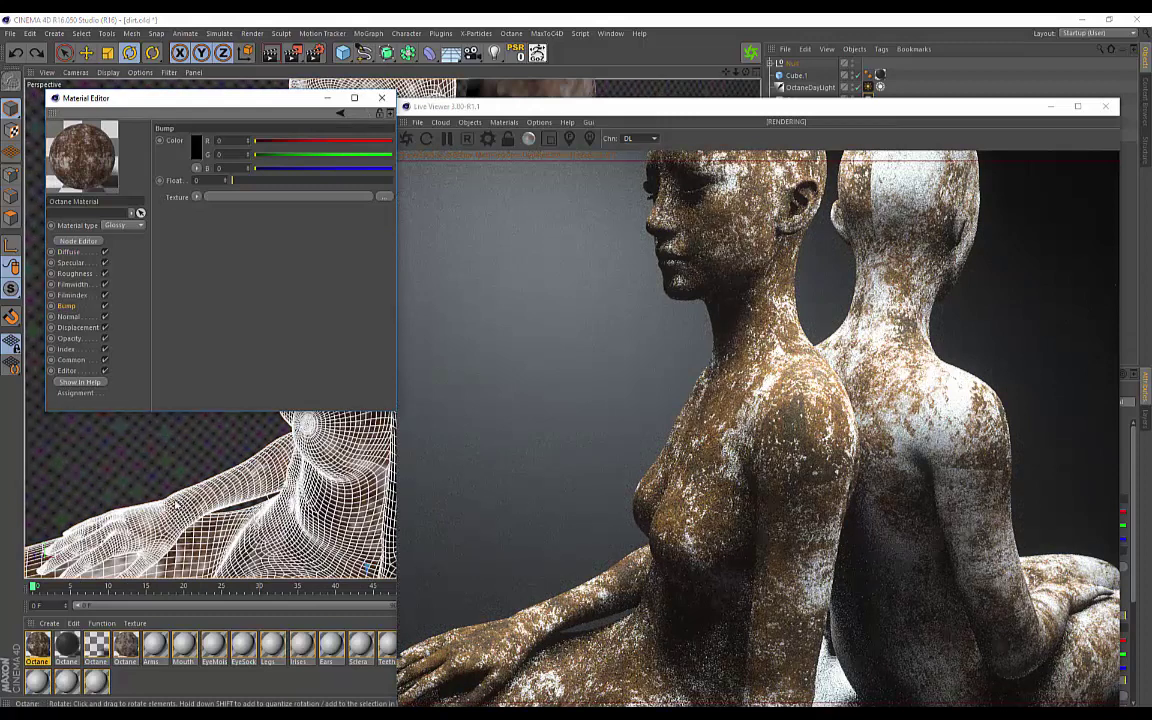
click(198, 197)
mouse_move(236, 436)
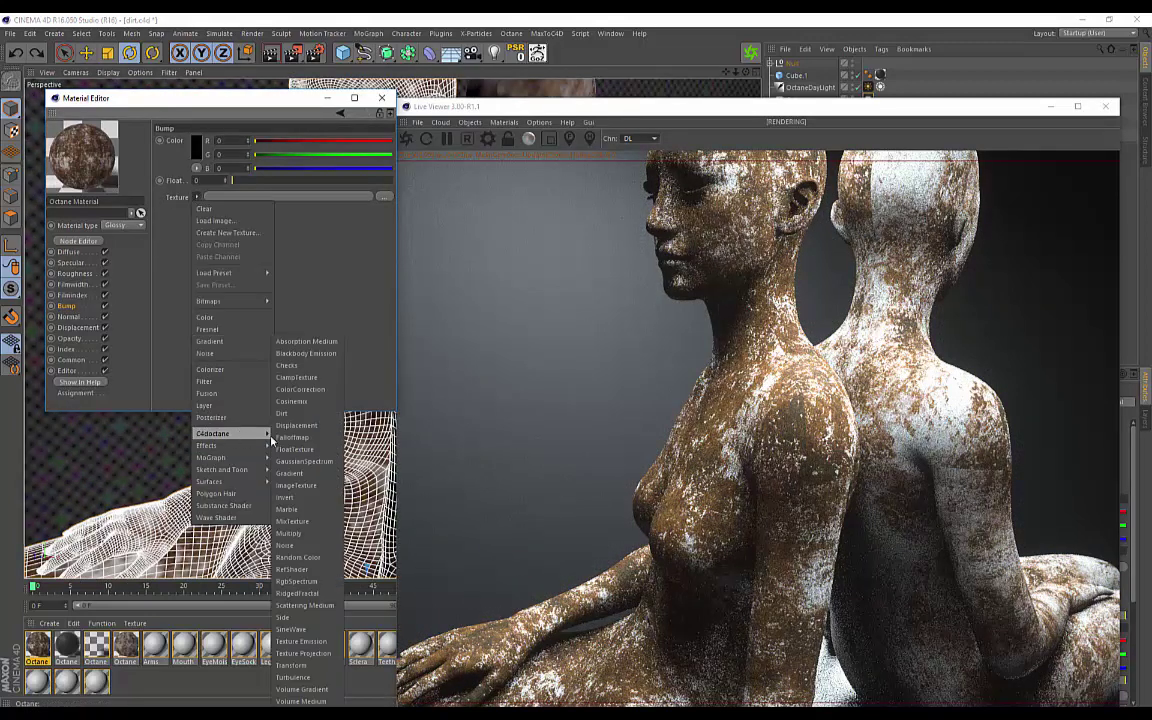
click(295, 485)
click(182, 198)
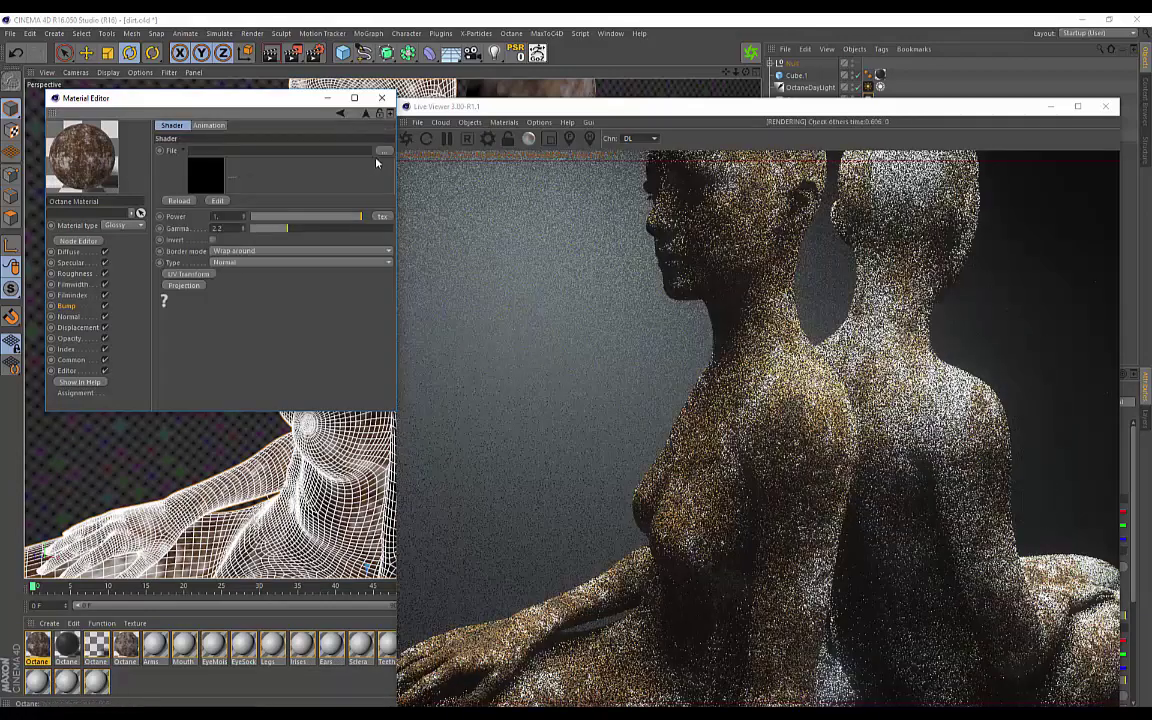
click(383, 151)
click(442, 193)
click(517, 415)
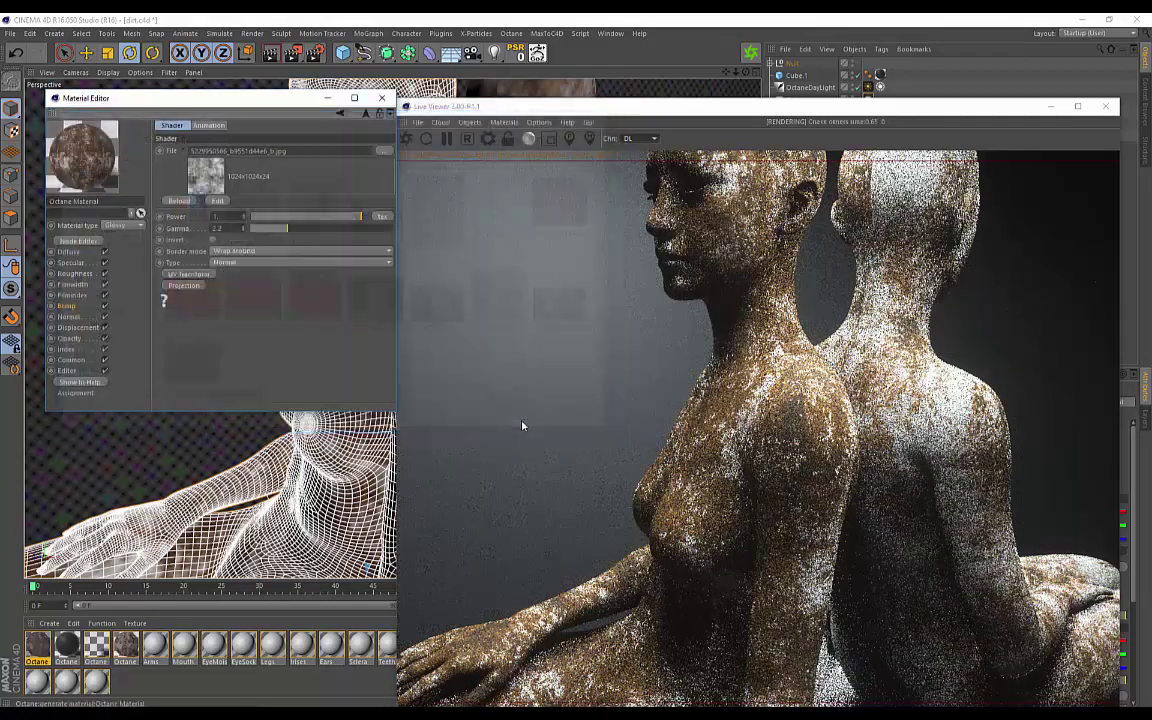
- Lower the bump ImageTexture's Power to about 0.098 to soften the bump on the statue
alt+middle_drag(201, 417, 206, 447)
scroll(213, 441, up, 3)
scroll(216, 473, up, 2)
alt+middle_drag(298, 478, 242, 472)
scroll(219, 470, down, 2)
scroll(242, 472, down, 1)
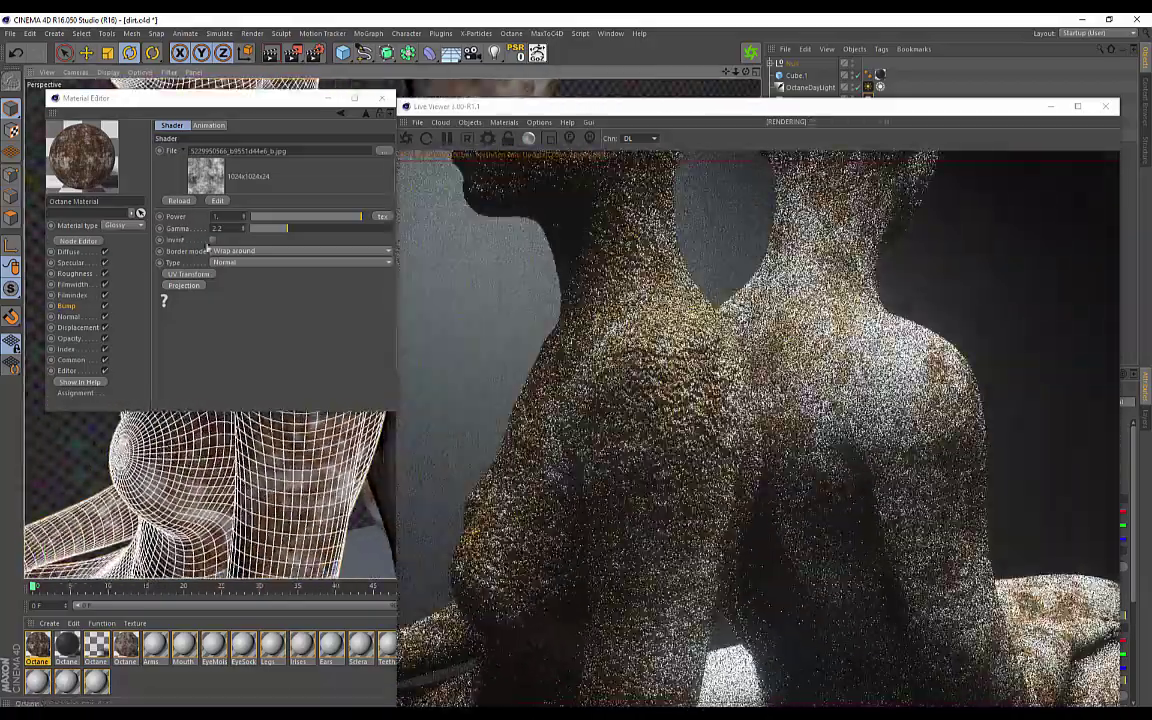
click(213, 241)
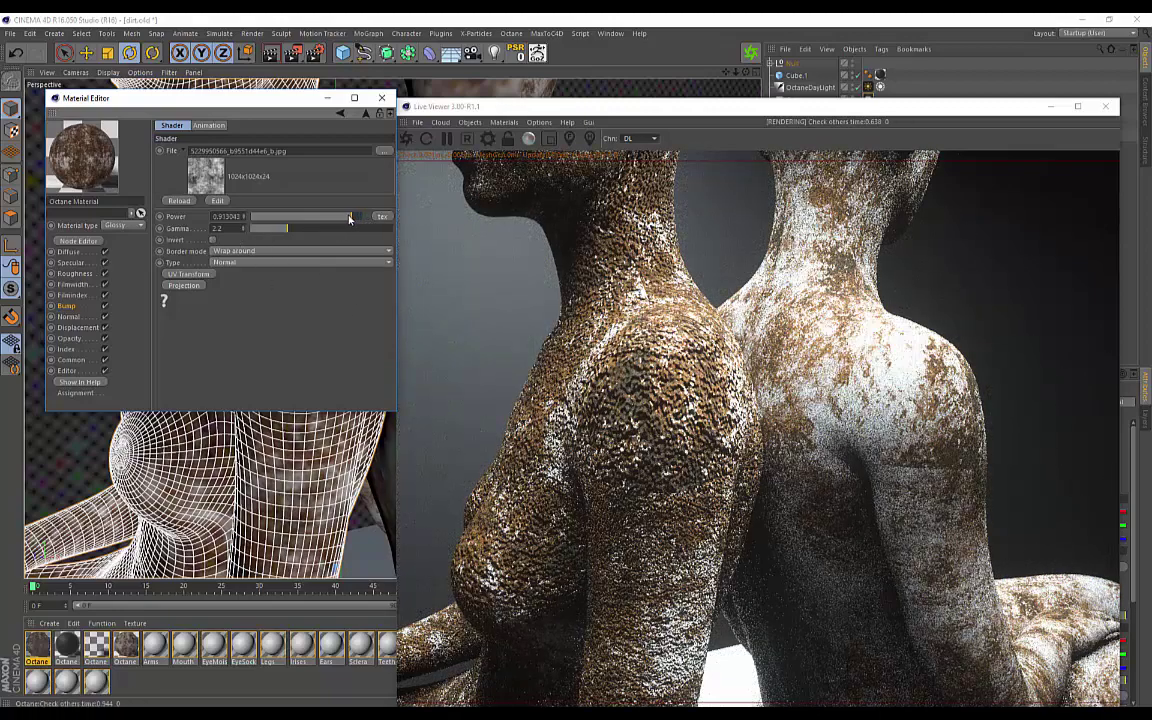
drag(348, 218, 296, 217)
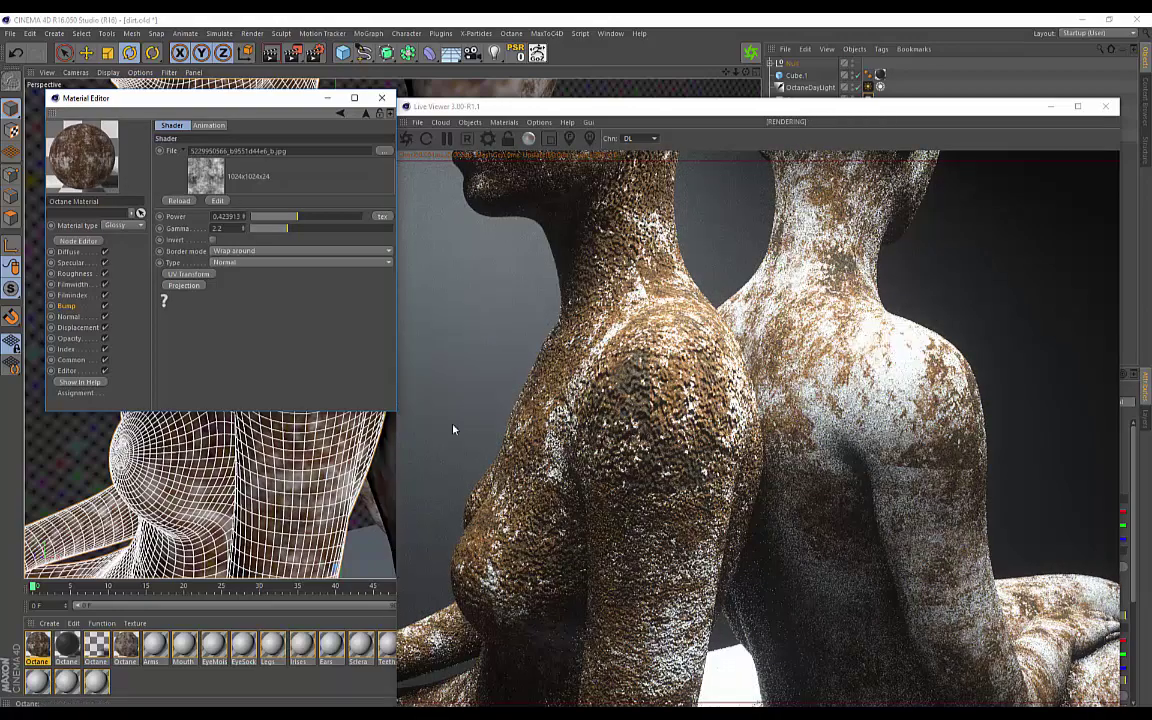
alt+drag(236, 478, 254, 484)
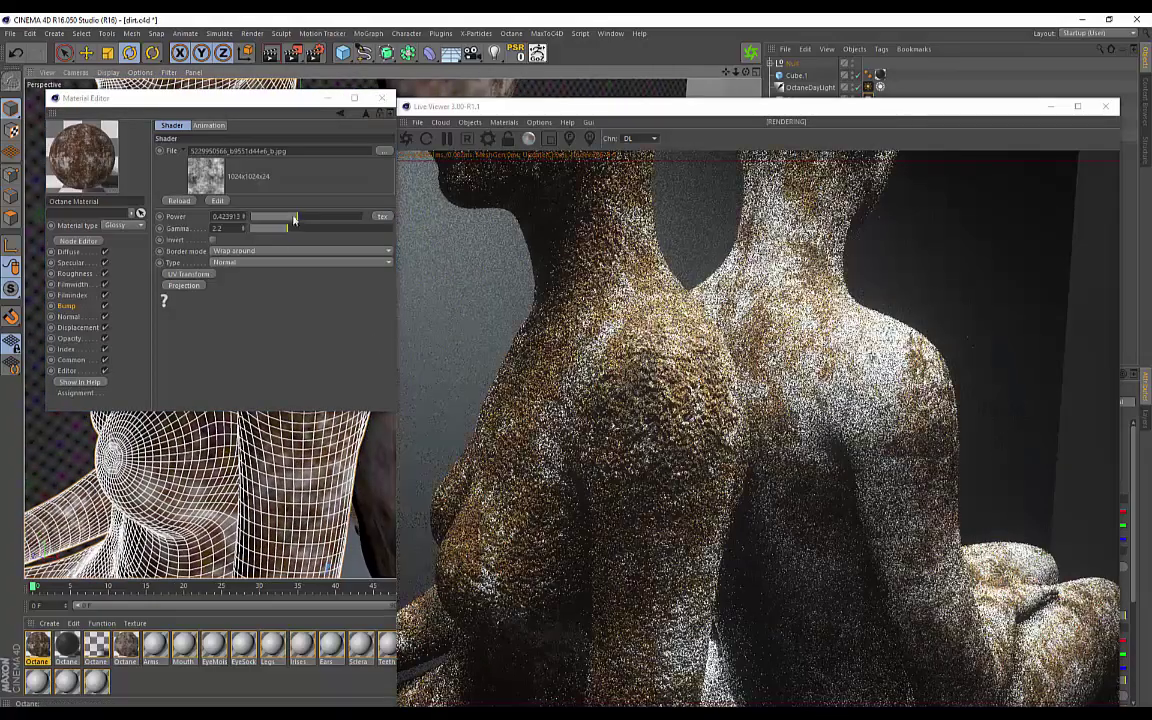
drag(294, 218, 261, 217)
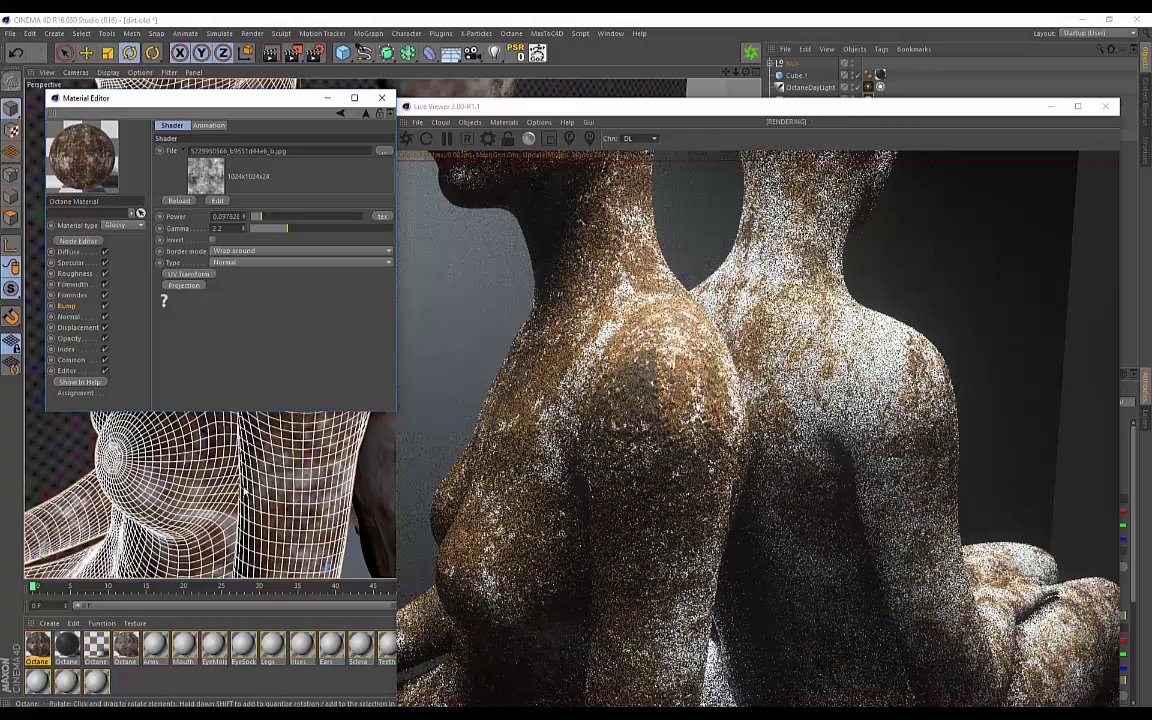
- Inspect the bump on the statue's shoulder and reopen the gradient settings of the Diffuse channel
alt+drag(152, 486, 266, 494)
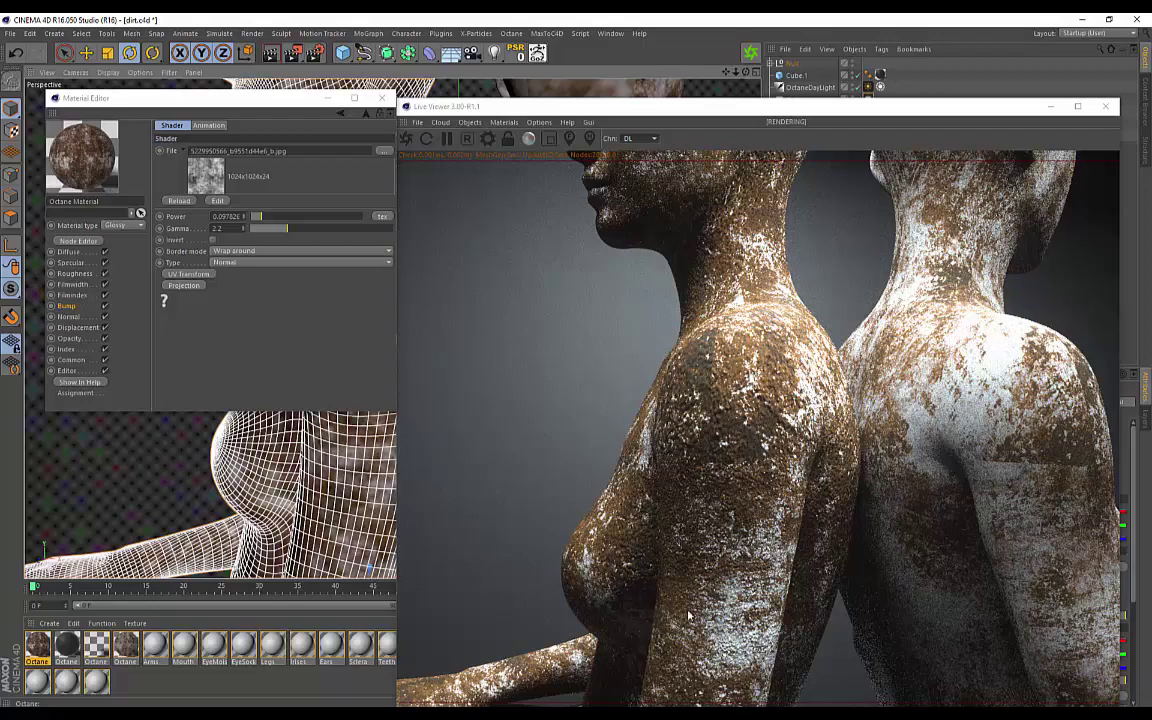
alt+right_drag(139, 523, 392, 495)
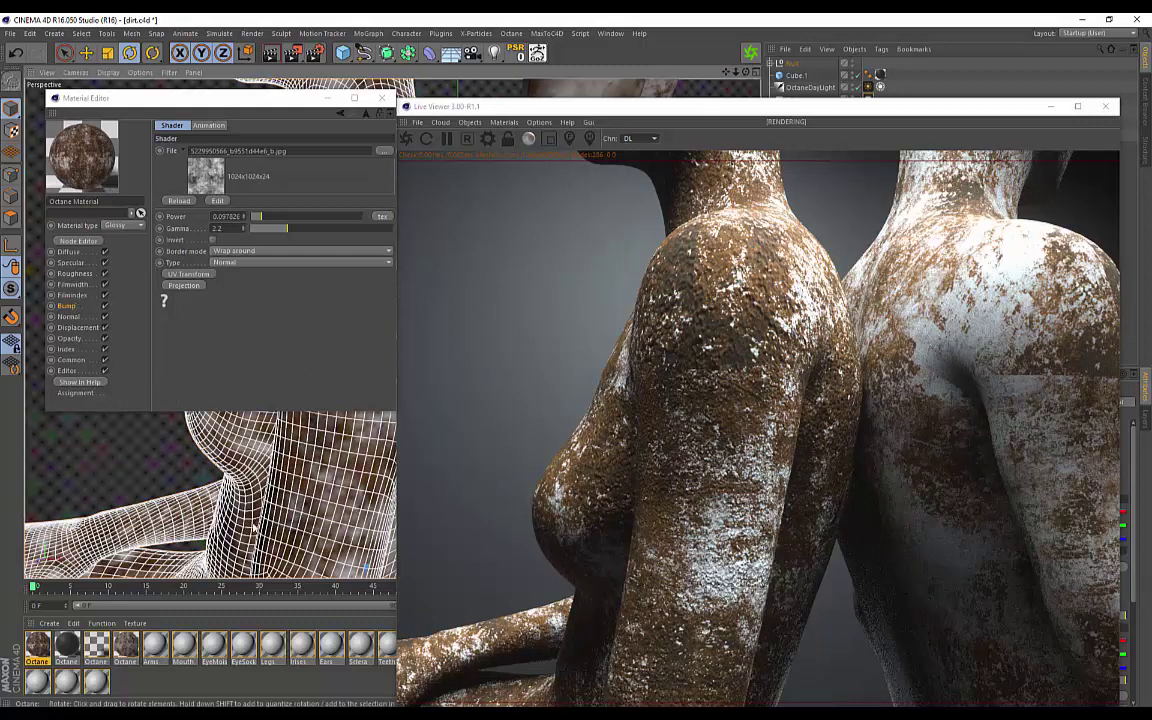
alt+drag(277, 514, 258, 514)
scroll(258, 514, down, 3)
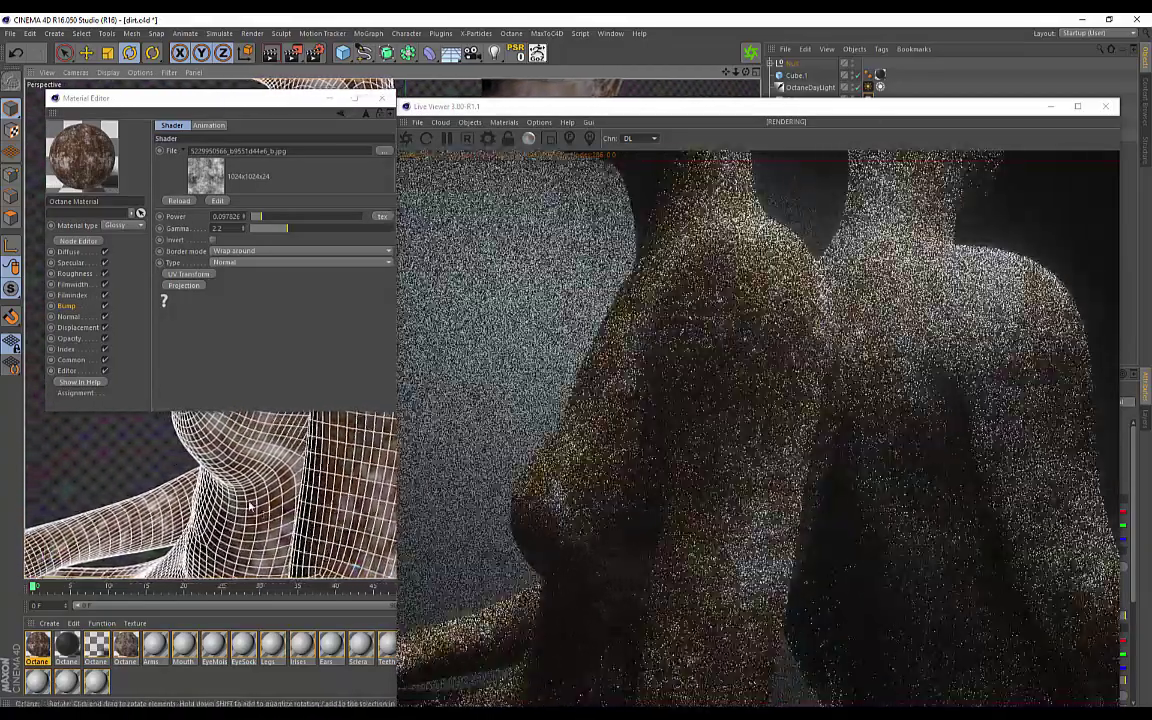
click(68, 251)
click(199, 229)
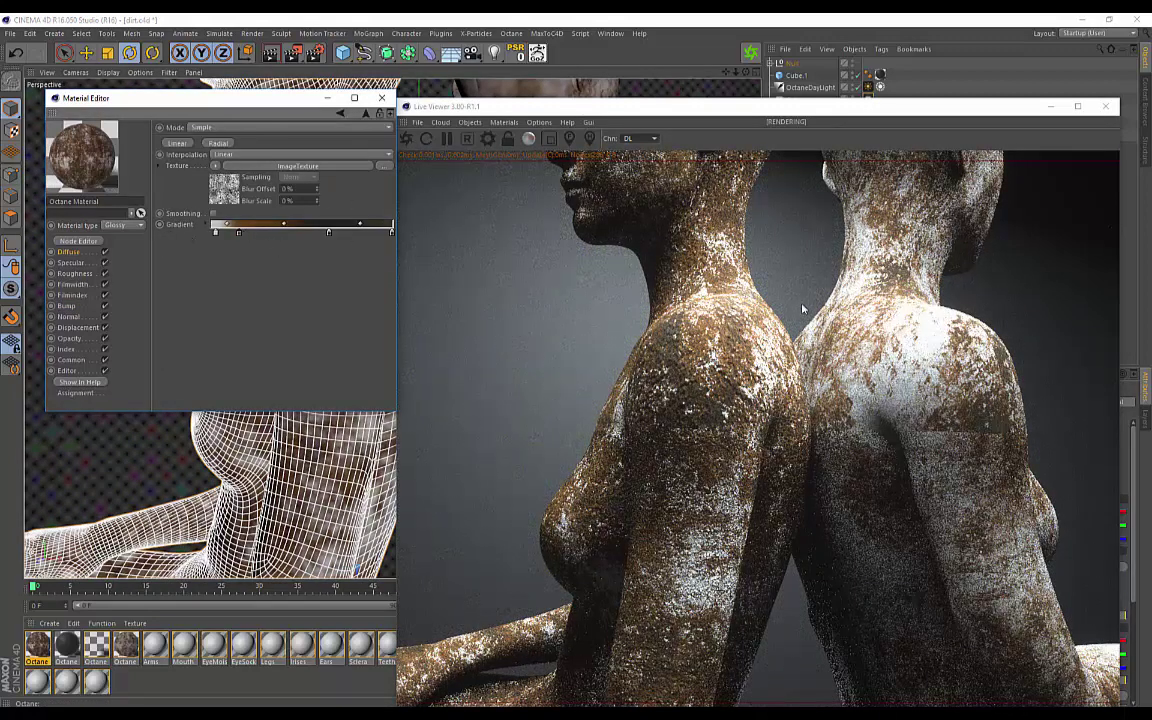
- Move the Live Viewer and Material Editor windows apart to uncover the viewport and the timeline
scroll(300, 492, down, 2)
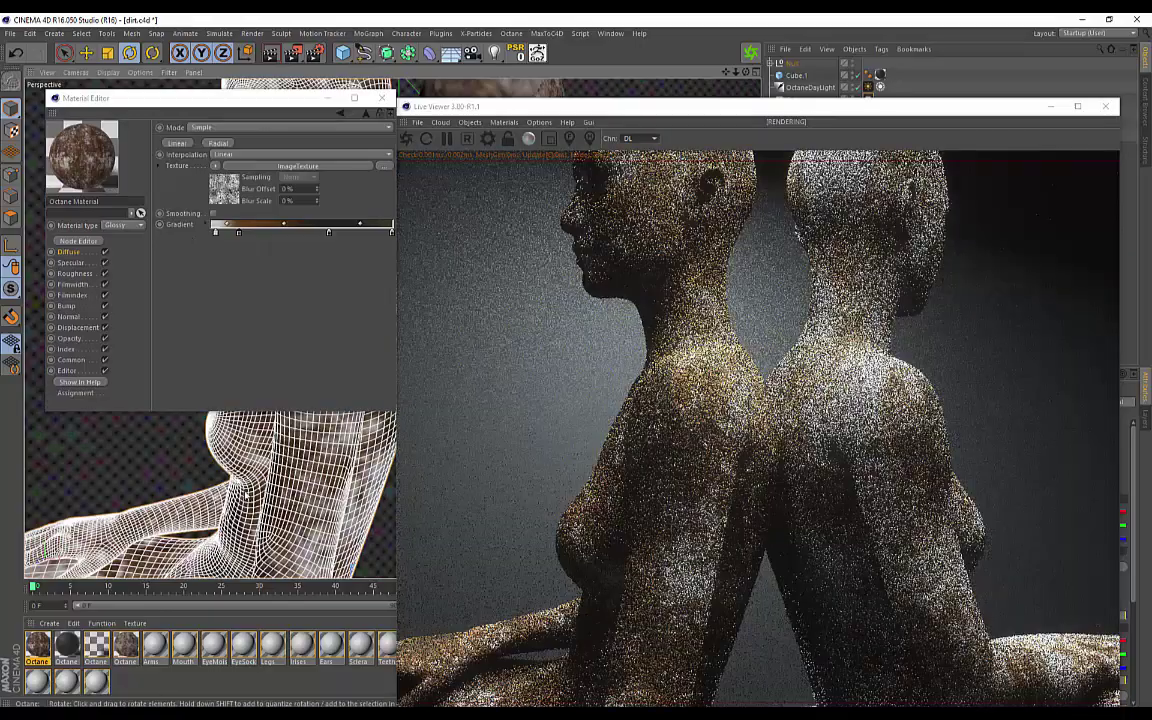
alt+drag(270, 492, 345, 567)
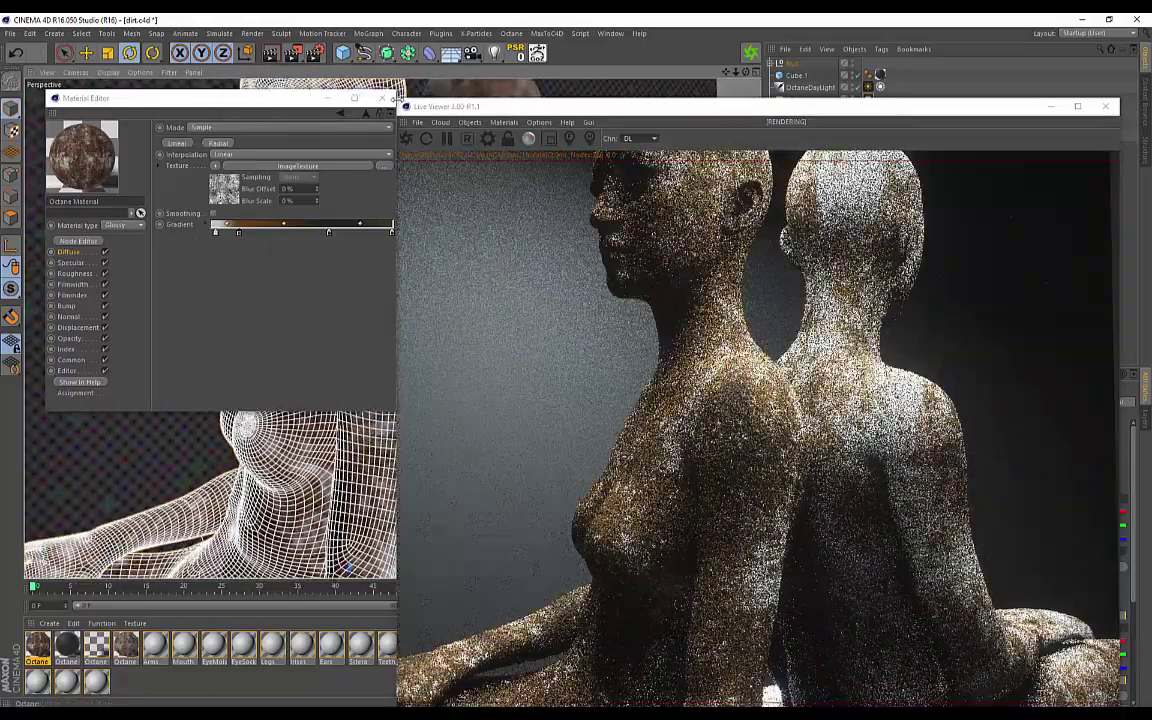
mouse_move(480, 109)
mouse_down()
mouse_move(545, 101)
mouse_move(742, 250)
mouse_up()
drag(812, 253, 791, 110)
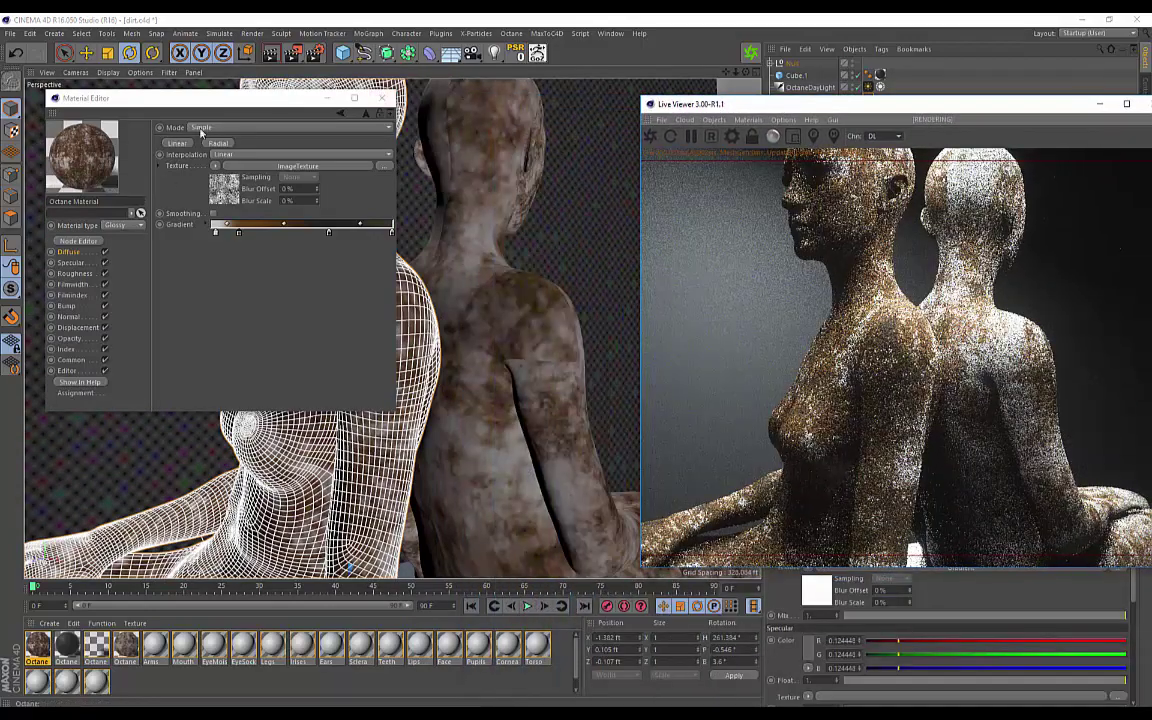
drag(209, 102, 196, 80)
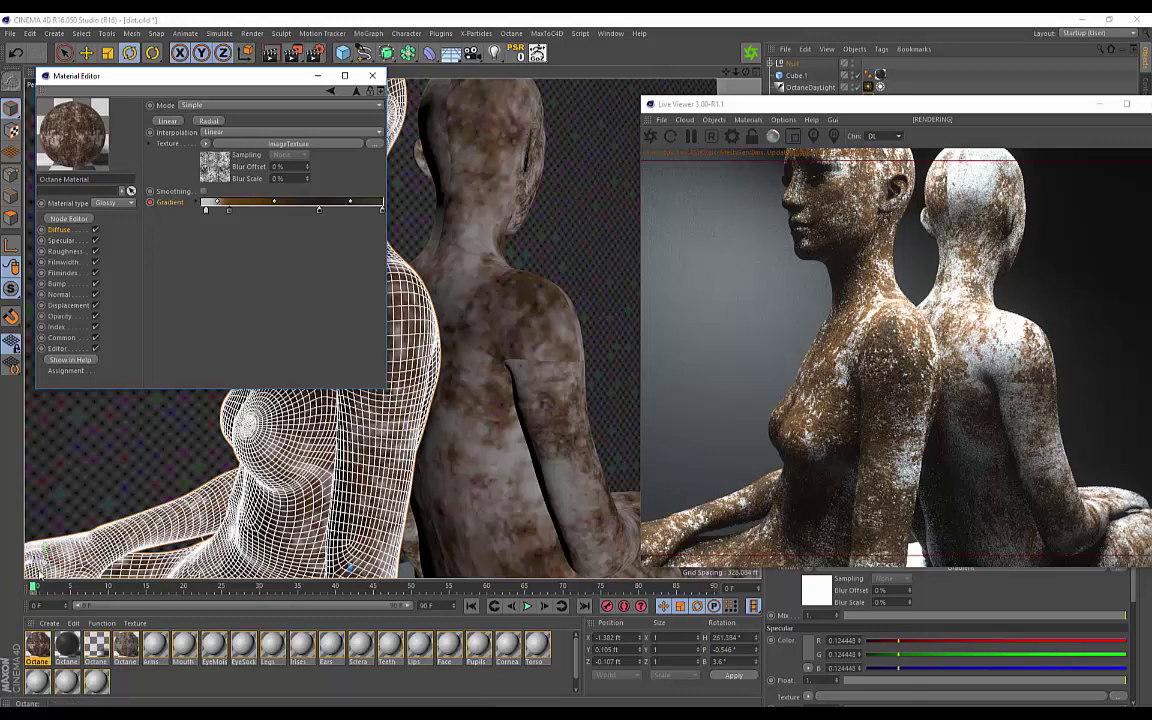
- Keyframe the diffuse gradient at frame 0, go to frame 30, move the brown knot to about 59% and keyframe it
click(34, 589)
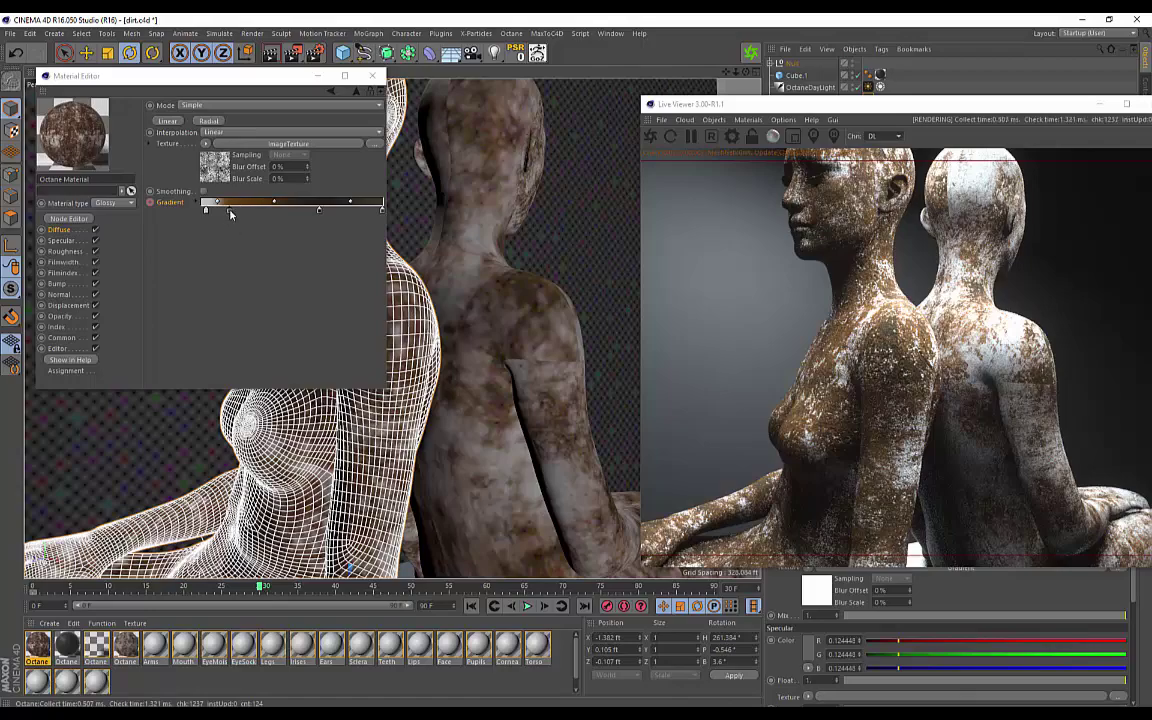
drag(229, 213, 311, 213)
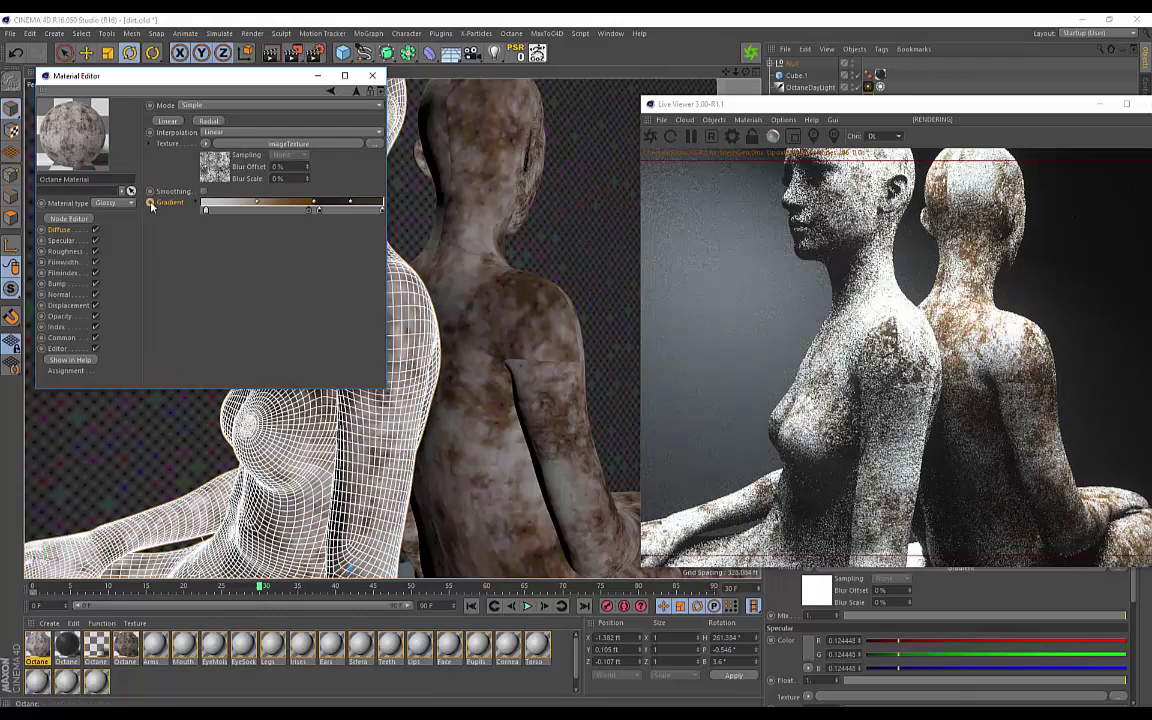
- Scrub and play the gradient animation, stop at frame 21 and inspect the dirt on both statues from several angles
drag(264, 588, 148, 597)
click(527, 606)
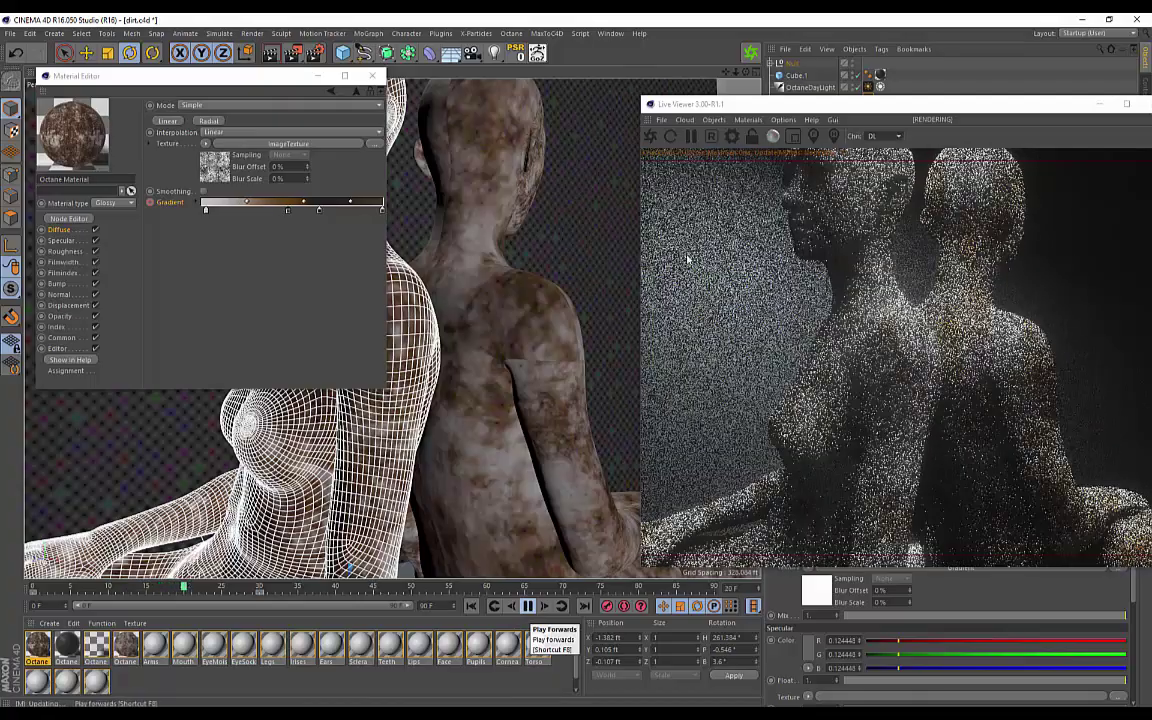
click(529, 606)
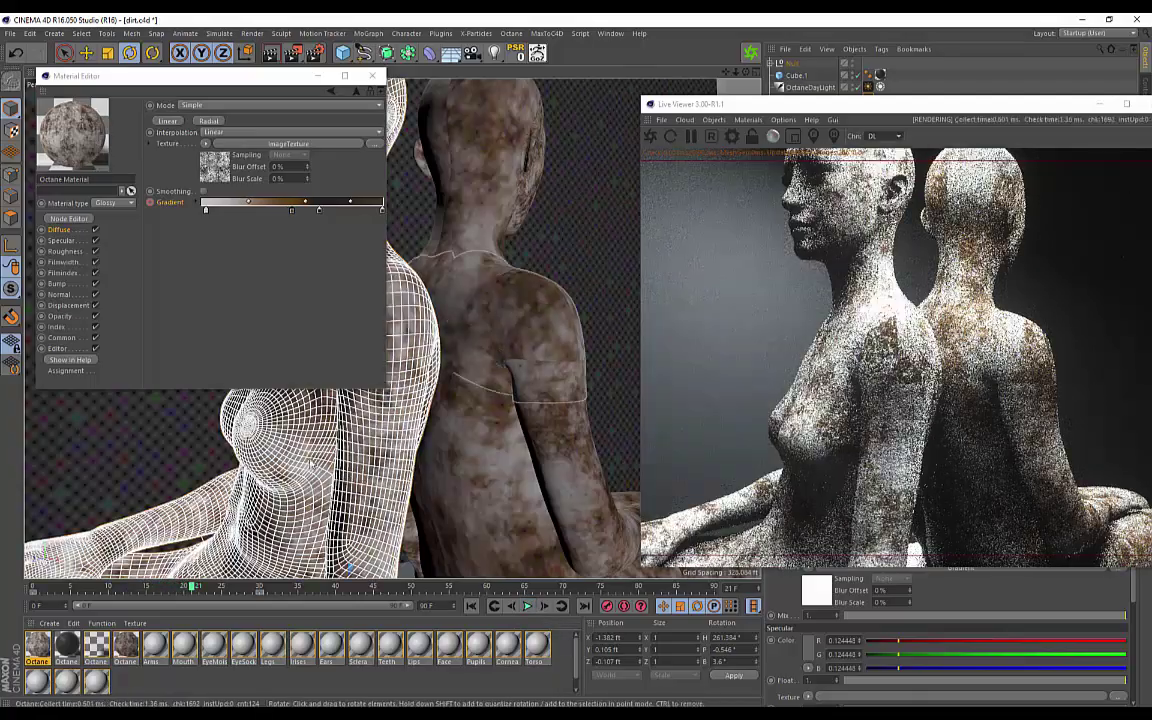
alt+drag(312, 462, 390, 462)
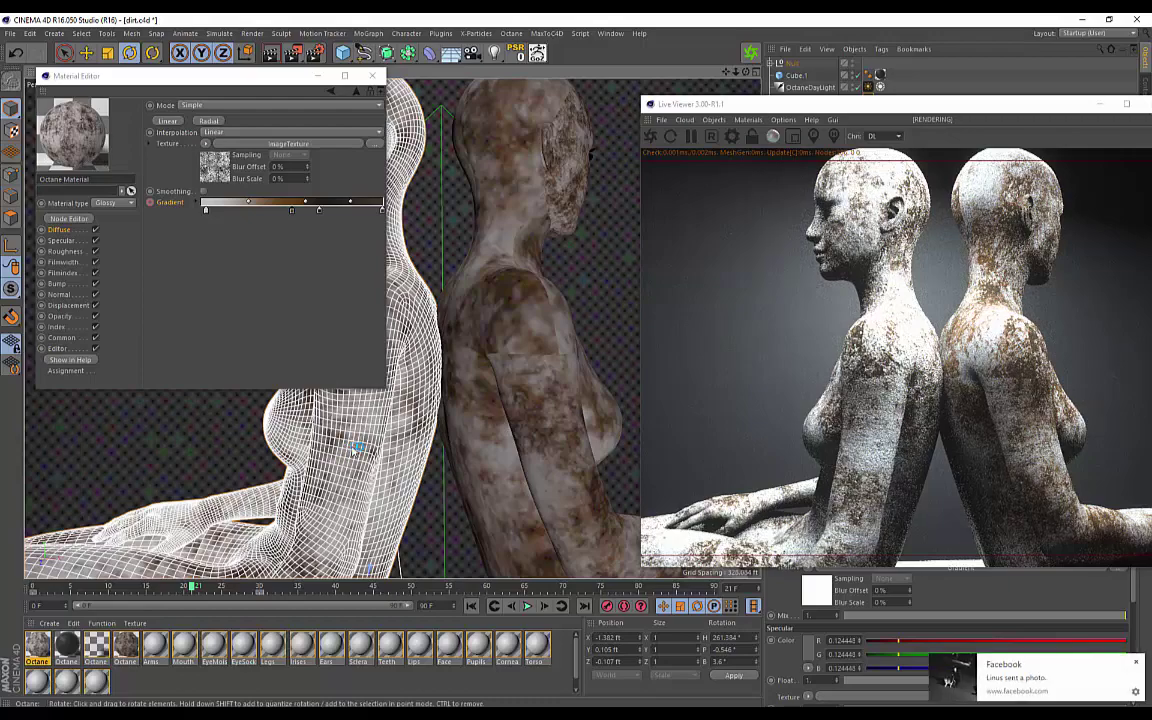
alt+drag(265, 452, 440, 503)
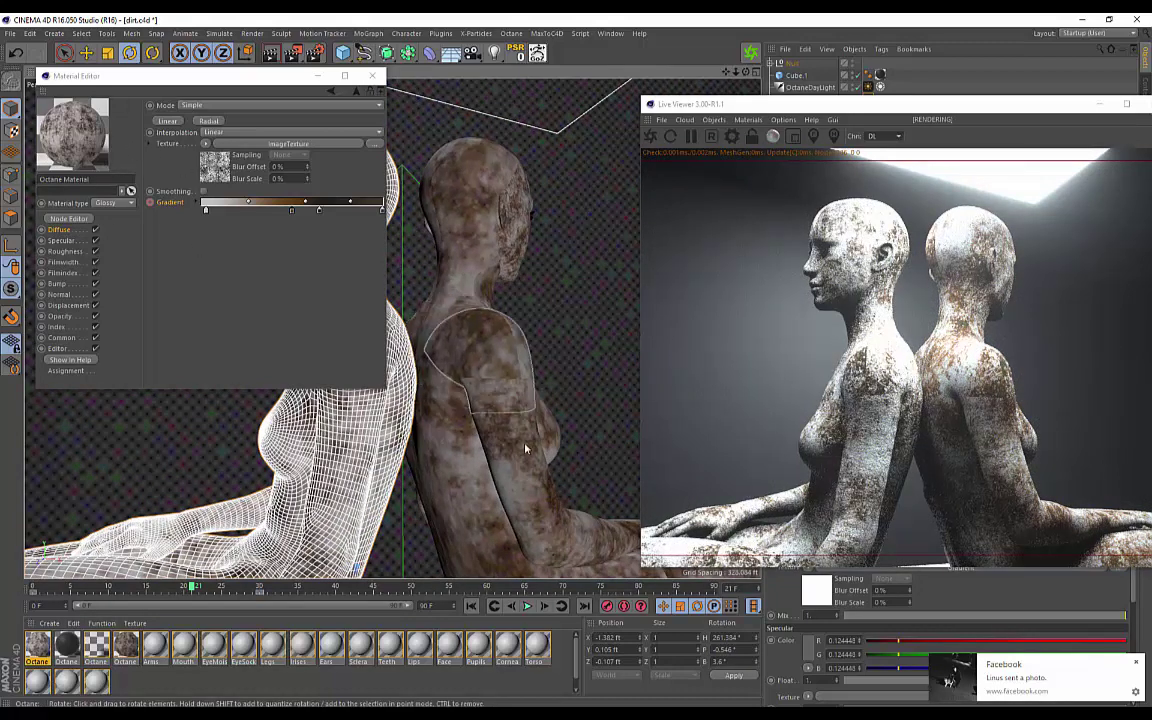
alt+drag(472, 398, 418, 444)
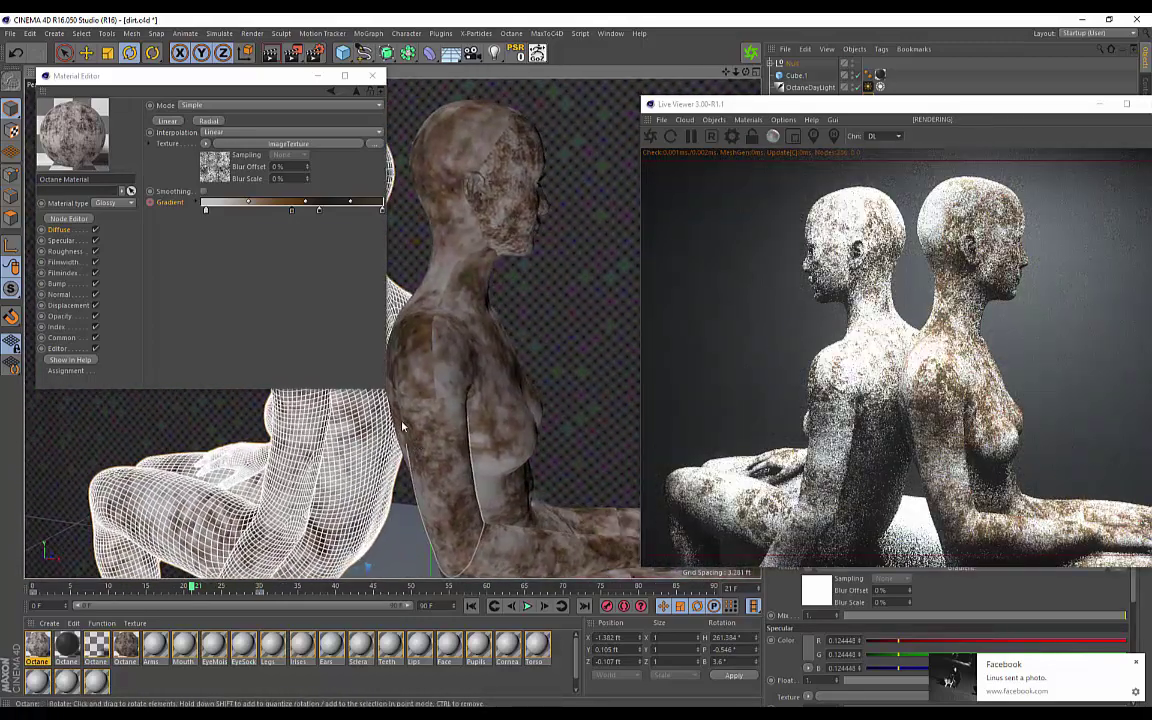